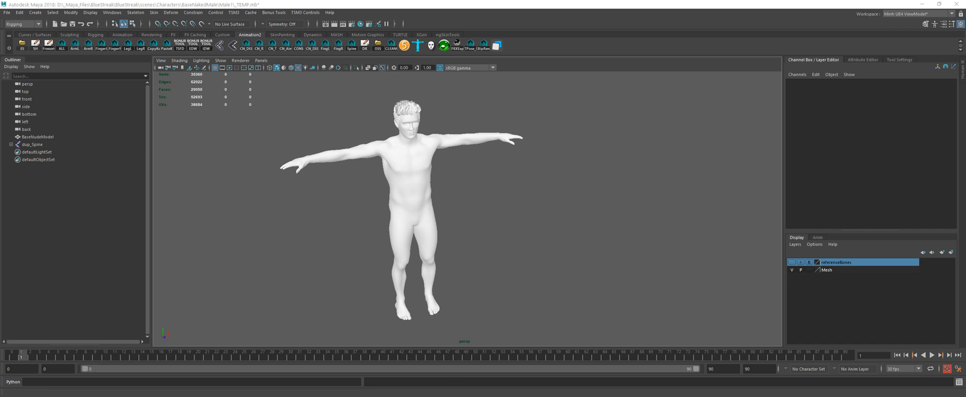
{"action": "left_click_drag", "start_coordinate": [888, 386], "coordinate": [872, 386]}
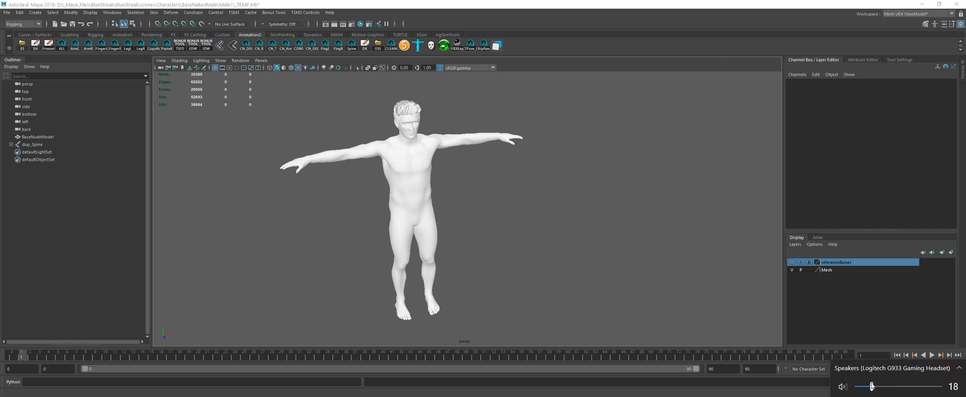
{"action": "left_click", "coordinate": [542, 223]}
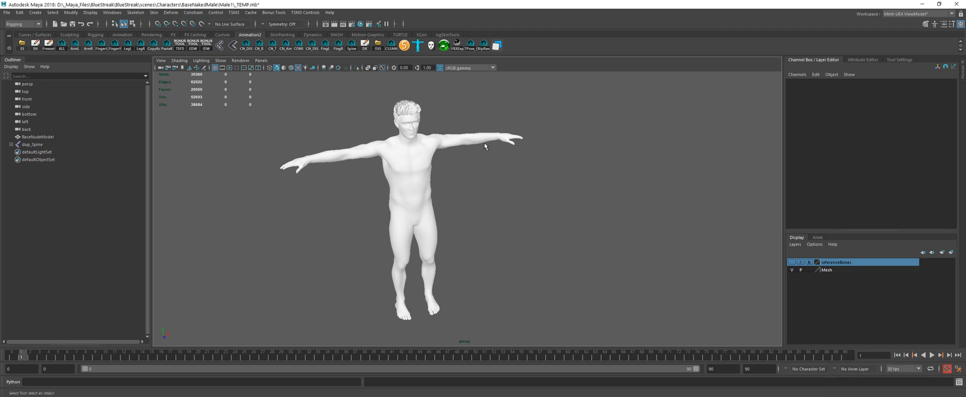
Step: Examine the BaseNudeModel character mesh and its arm pose from several angles
{"action": "middle_click_drag", "start_coordinate": [455, 186], "coordinate": [480, 187], "text": "alt"}
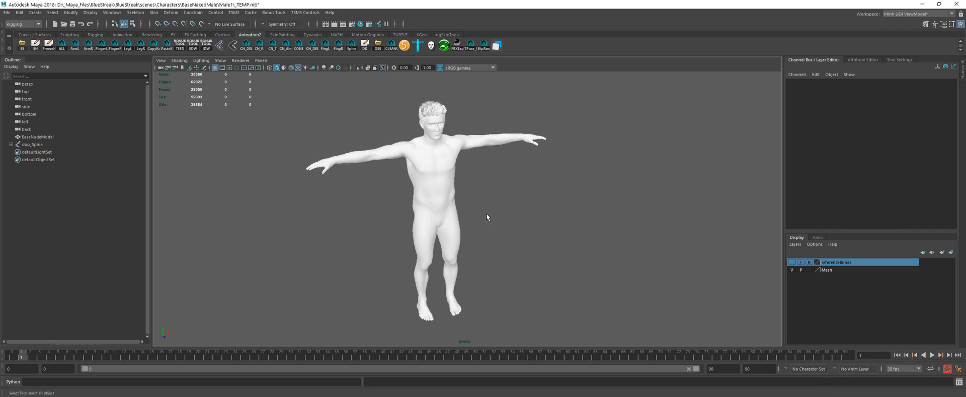
{"action": "mouse_move", "coordinate": [495, 196]}
{"action": "left_mouse_down", "text": "alt"}
{"action": "mouse_move", "coordinate": [498, 184]}
{"action": "mouse_move", "coordinate": [478, 188]}
{"action": "mouse_move", "coordinate": [501, 185]}
{"action": "left_mouse_up", "text": "alt"}
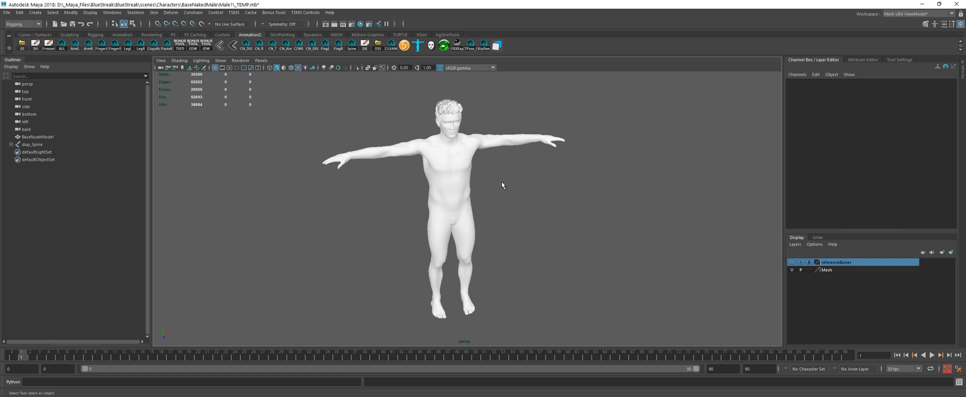
{"action": "left_click_drag", "start_coordinate": [504, 183], "coordinate": [501, 184], "text": "alt"}
{"action": "scroll", "coordinate": [503, 183], "scroll_direction": "up", "scroll_amount": 1}
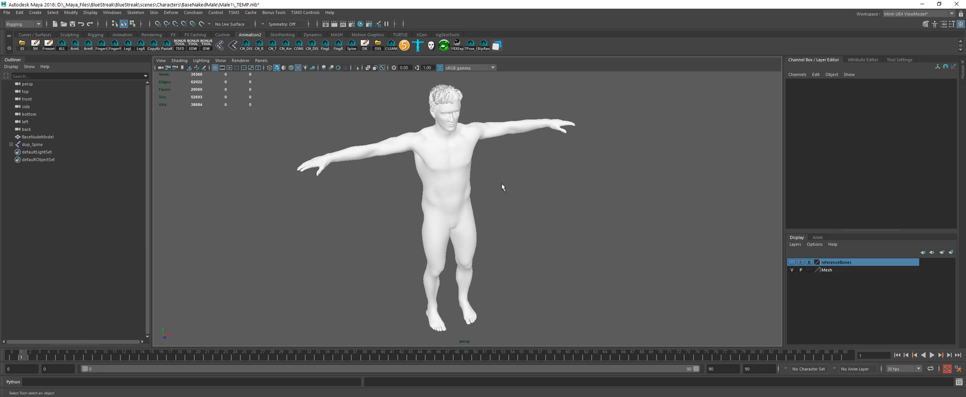
{"action": "left_click_drag", "start_coordinate": [502, 183], "coordinate": [502, 186], "text": "alt"}
{"action": "left_click_drag", "start_coordinate": [282, 197], "coordinate": [287, 196], "text": "alt"}
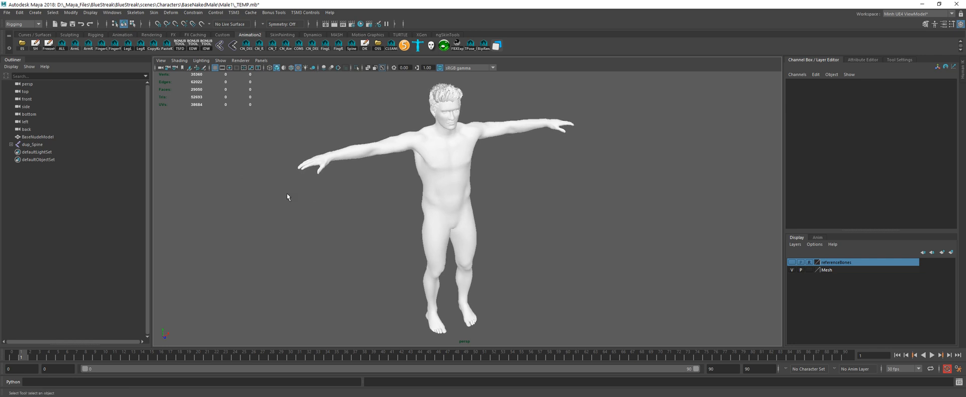
{"action": "right_click_drag", "start_coordinate": [312, 198], "coordinate": [341, 194], "text": "alt"}
{"action": "left_click", "coordinate": [420, 169]}
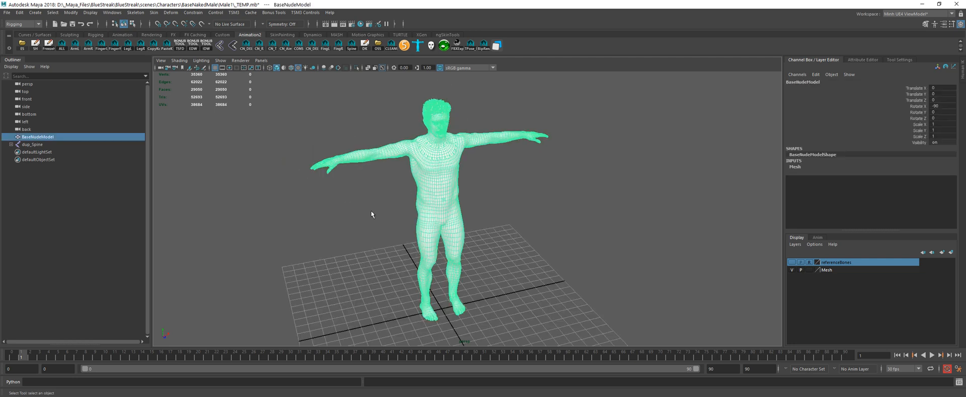
{"action": "left_click", "coordinate": [370, 210]}
{"action": "left_click_drag", "start_coordinate": [369, 187], "coordinate": [377, 180], "text": "alt"}
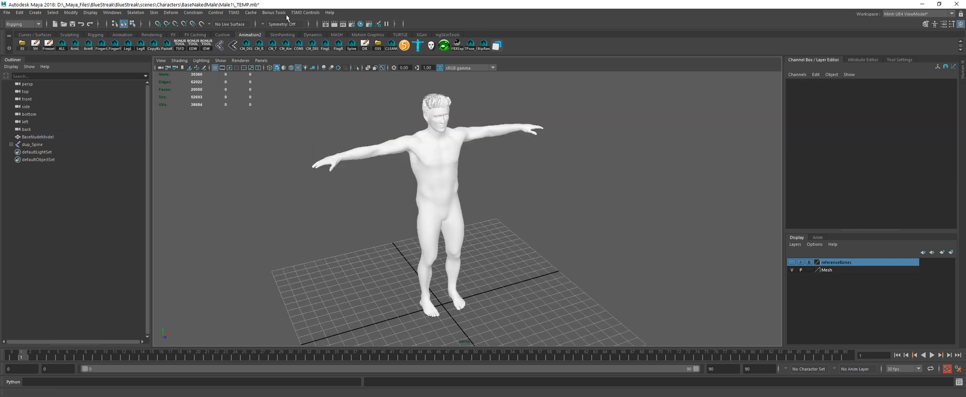
Step: Create a TSM3 biped with mirror axis X, 4 fingers, thumbs and 0 toes
{"action": "left_click", "coordinate": [237, 14]}
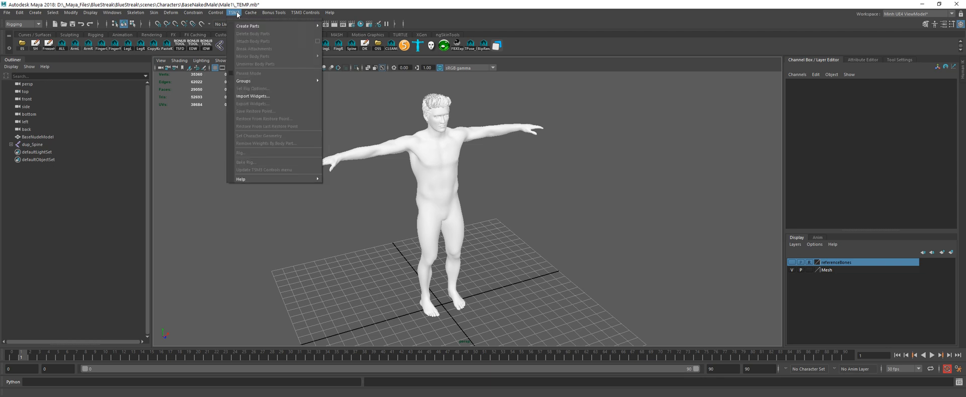
{"action": "mouse_move", "coordinate": [254, 28]}
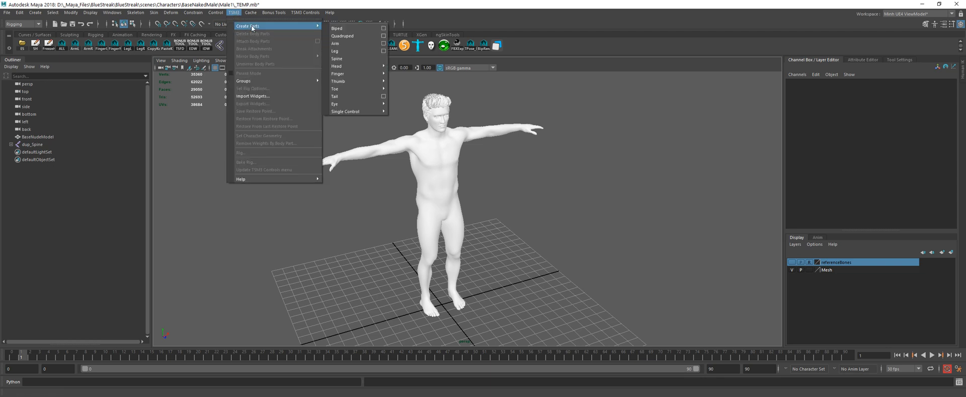
{"action": "left_click", "coordinate": [384, 29]}
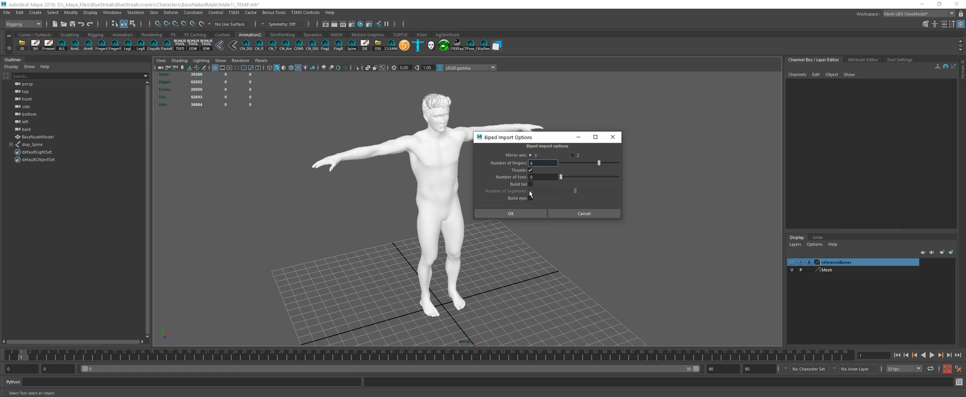
{"action": "left_click", "coordinate": [527, 213]}
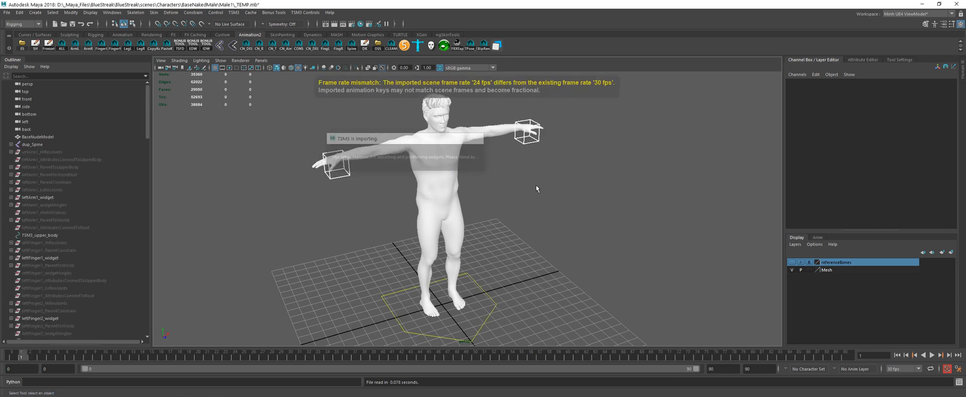
Step: Examine how the imported biped widgets line up with the character mesh from several angles
{"action": "left_click_drag", "start_coordinate": [535, 183], "coordinate": [501, 176], "text": "alt"}
{"action": "scroll", "coordinate": [515, 191], "scroll_direction": "up", "scroll_amount": 2}
{"action": "scroll", "coordinate": [517, 177], "scroll_direction": "up", "scroll_amount": 2}
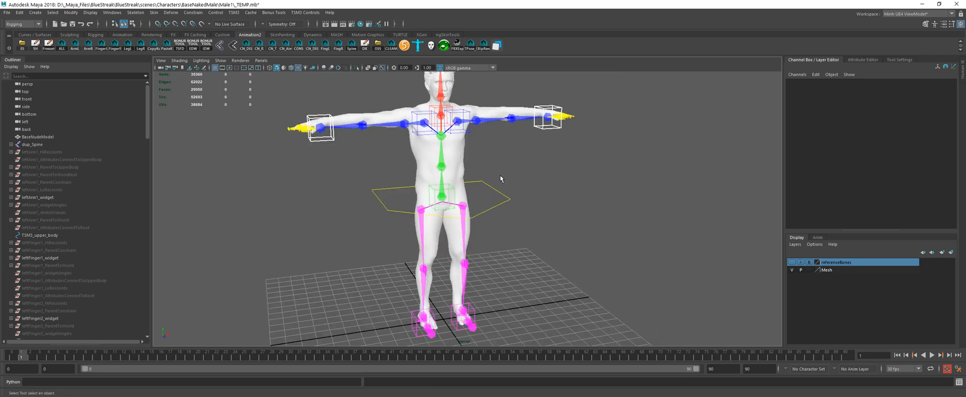
{"action": "scroll", "coordinate": [501, 179], "scroll_direction": "down", "scroll_amount": 2}
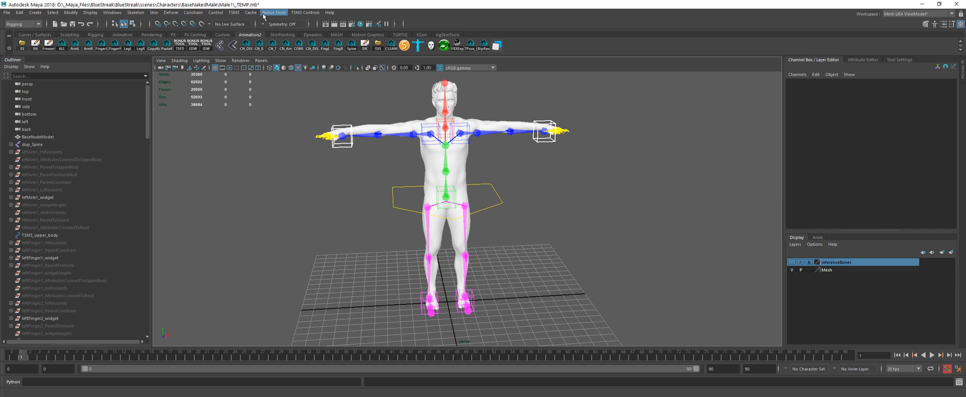
{"action": "left_click", "coordinate": [234, 13]}
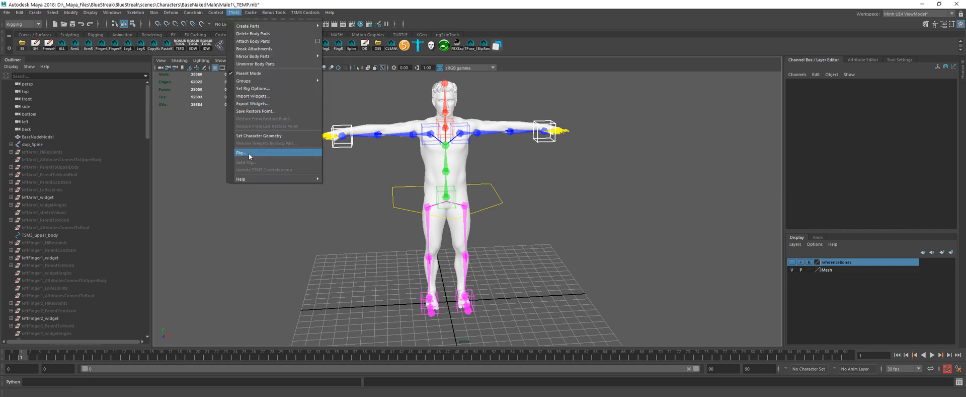
{"action": "left_click", "coordinate": [351, 11]}
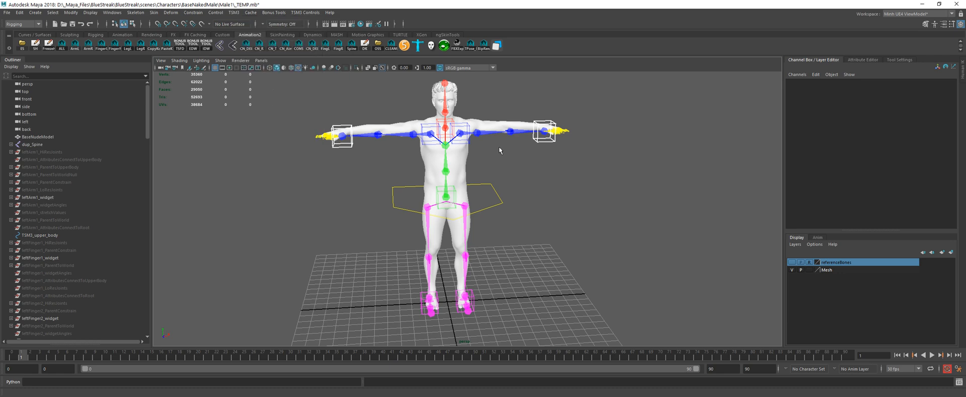
{"action": "scroll", "coordinate": [499, 146], "scroll_direction": "up", "scroll_amount": 3}
{"action": "left_click", "coordinate": [466, 131]}
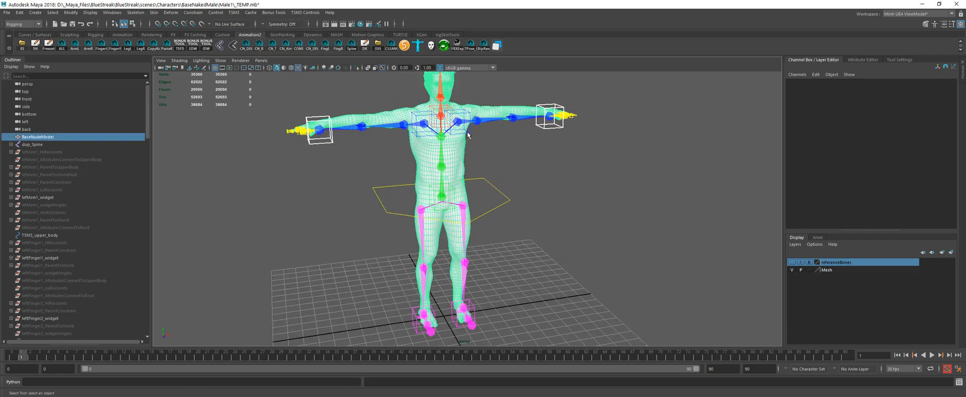
{"action": "left_click_drag", "start_coordinate": [468, 133], "coordinate": [486, 148], "text": "alt"}
{"action": "middle_click_drag", "start_coordinate": [486, 148], "coordinate": [484, 167], "text": "alt"}
{"action": "left_click", "coordinate": [475, 151]}
{"action": "left_click", "coordinate": [475, 150]}
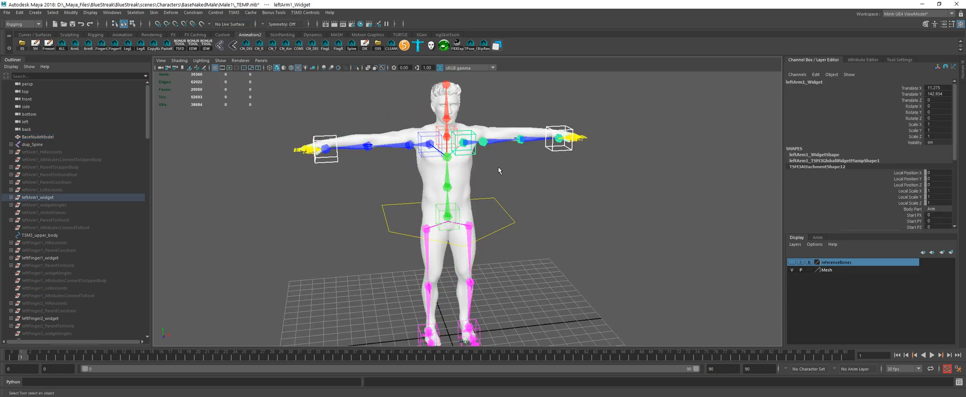
{"action": "left_click_drag", "start_coordinate": [475, 150], "coordinate": [594, 203], "text": "alt"}
{"action": "left_click", "coordinate": [608, 230]}
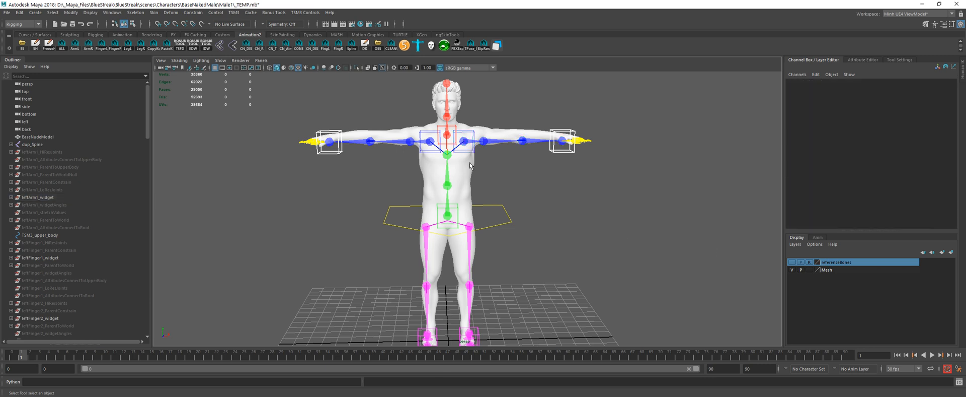
Step: Set the Mesh display layer to reference mode and clear the selection of the character mesh
{"action": "left_click", "coordinate": [469, 162]}
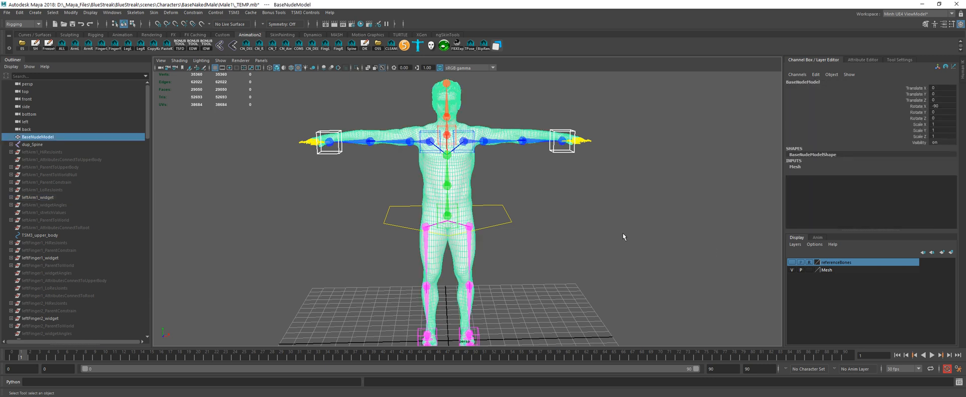
{"action": "left_click", "coordinate": [810, 270]}
{"action": "left_click", "coordinate": [701, 243]}
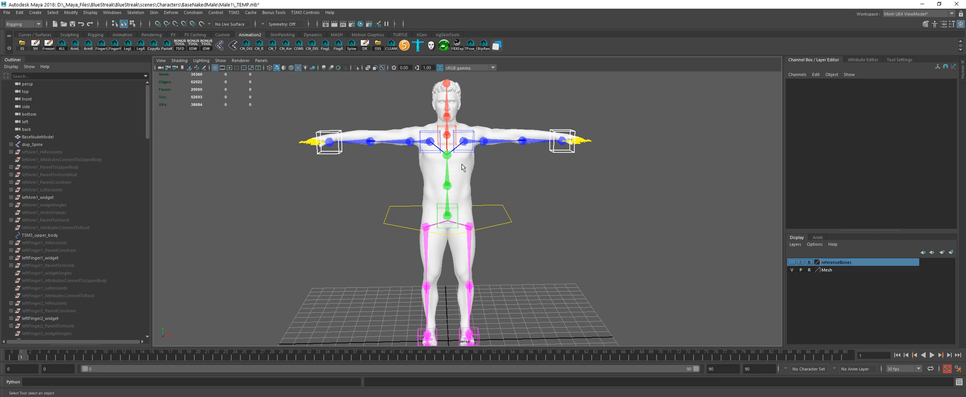
Step: Move the left arm widget upward and outward to about X 12.2, Y 145.4
{"action": "scroll", "coordinate": [475, 142], "scroll_direction": "up", "scroll_amount": 3}
{"action": "left_click", "coordinate": [476, 129]}
{"action": "key", "text": "w"}
{"action": "middle_click_drag", "start_coordinate": [475, 126], "coordinate": [478, 167], "text": "alt"}
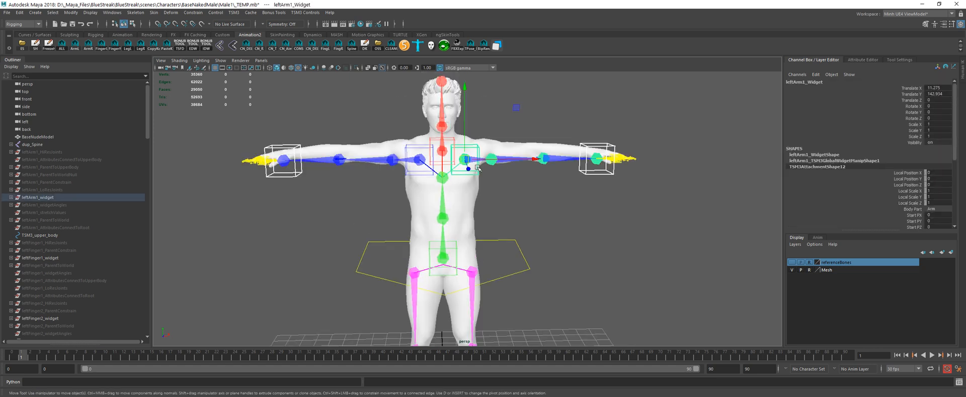
{"action": "left_click_drag", "start_coordinate": [516, 108], "coordinate": [519, 102]}
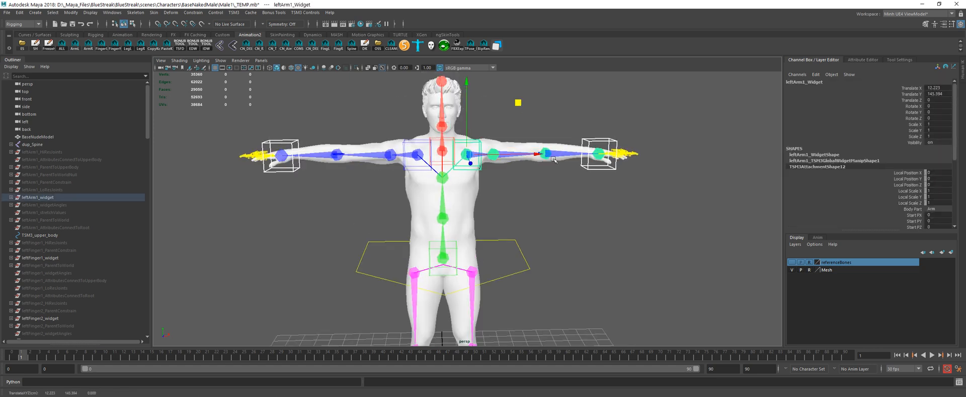
Step: Set the animation end time to frame 11
{"action": "left_click_drag", "start_coordinate": [563, 213], "coordinate": [548, 202], "text": "alt"}
{"action": "double_click", "coordinate": [749, 368]}
{"action": "type", "text": "11"}
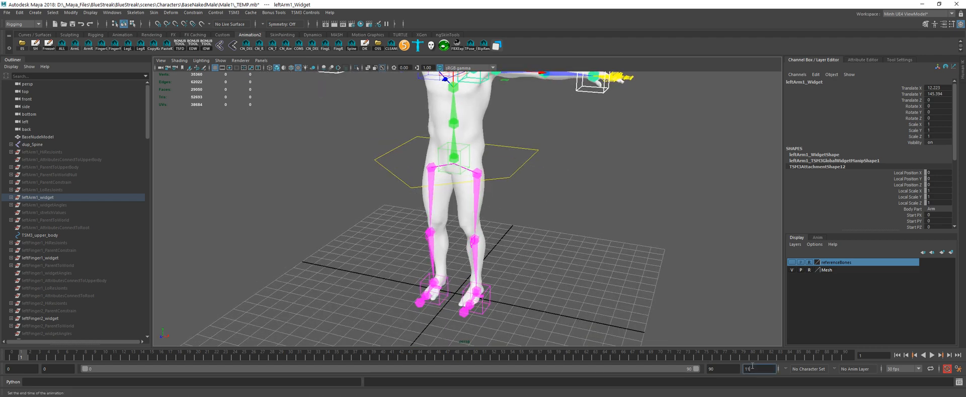
{"action": "key", "text": "Return"}
Step: Make the referenceBones display layer visible
{"action": "middle_click_drag", "start_coordinate": [593, 231], "coordinate": [592, 252], "text": "alt"}
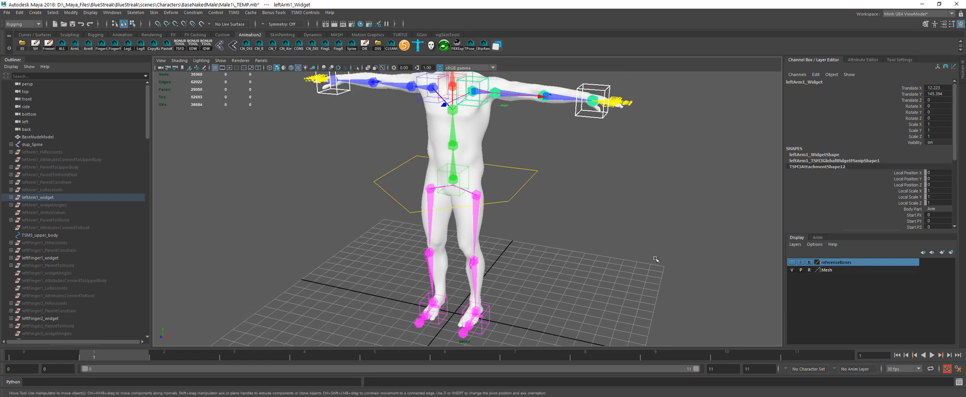
{"action": "middle_click_drag", "start_coordinate": [585, 212], "coordinate": [584, 250], "text": "alt"}
{"action": "left_click", "coordinate": [792, 262]}
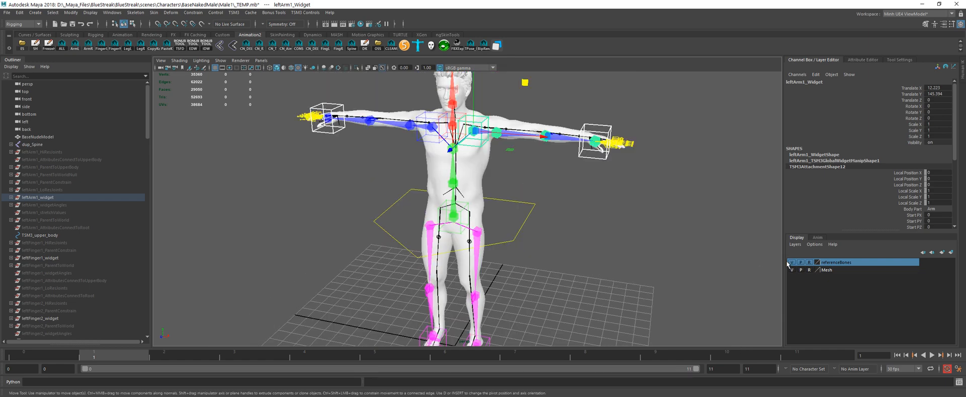
Step: Move the spine widget at the pelvis up and back to about Y 97.6, Z -4, aligning it with the reference bones
{"action": "left_click_drag", "start_coordinate": [573, 226], "coordinate": [594, 227], "text": "alt"}
{"action": "scroll", "coordinate": [505, 179], "scroll_direction": "up", "scroll_amount": 7}
{"action": "middle_click_drag", "start_coordinate": [509, 146], "coordinate": [511, 226], "text": "alt"}
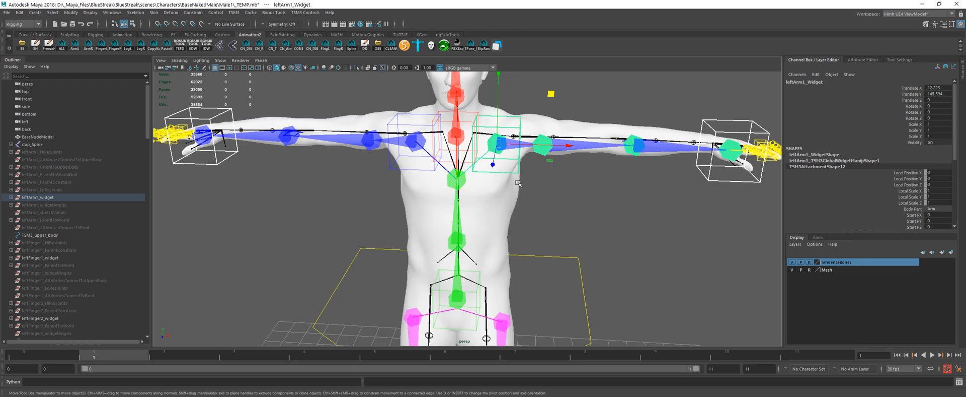
{"action": "mouse_move", "coordinate": [528, 169]}
{"action": "left_mouse_down", "text": "alt"}
{"action": "mouse_move", "coordinate": [487, 190]}
{"action": "mouse_move", "coordinate": [453, 182]}
{"action": "mouse_move", "coordinate": [527, 164]}
{"action": "left_mouse_up", "text": "alt"}
{"action": "scroll", "coordinate": [526, 164], "scroll_direction": "up", "scroll_amount": 4}
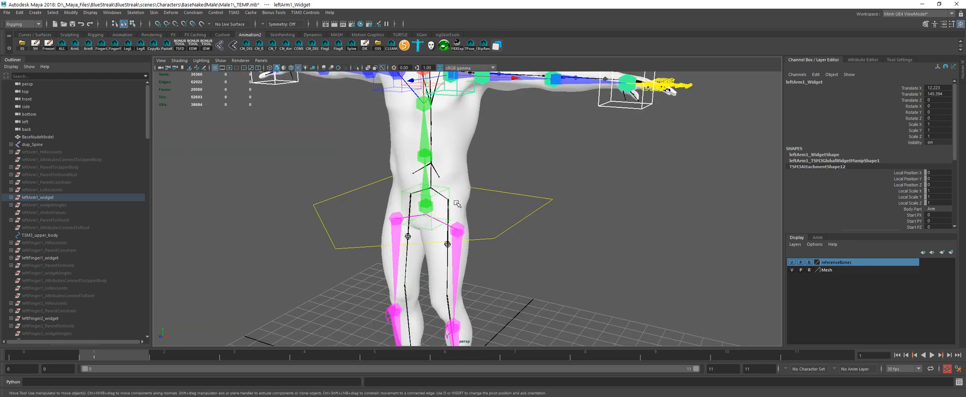
{"action": "left_click_drag", "start_coordinate": [442, 207], "coordinate": [441, 199], "text": "alt"}
{"action": "scroll", "coordinate": [440, 198], "scroll_direction": "up", "scroll_amount": 2}
{"action": "key", "text": "q"}
{"action": "left_click", "coordinate": [442, 194]}
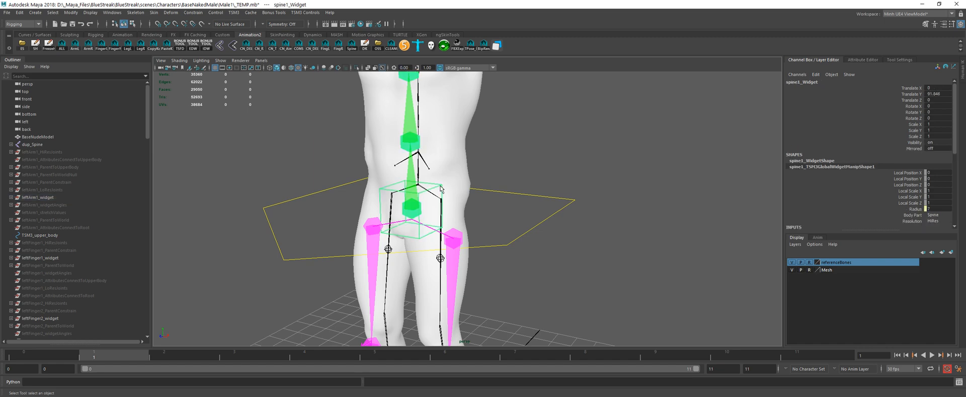
{"action": "scroll", "coordinate": [489, 162], "scroll_direction": "down", "scroll_amount": 4}
{"action": "key", "text": "w"}
{"action": "left_click_drag", "start_coordinate": [491, 169], "coordinate": [459, 204], "text": "alt"}
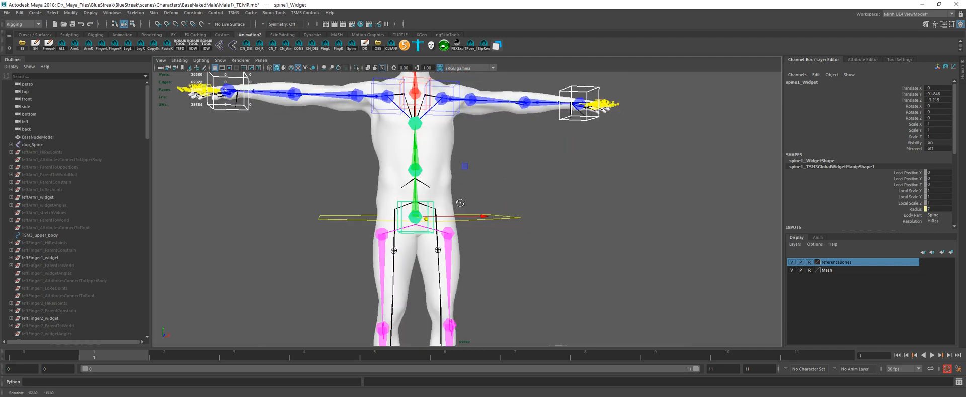
{"action": "key", "text": "ctrl+z"}
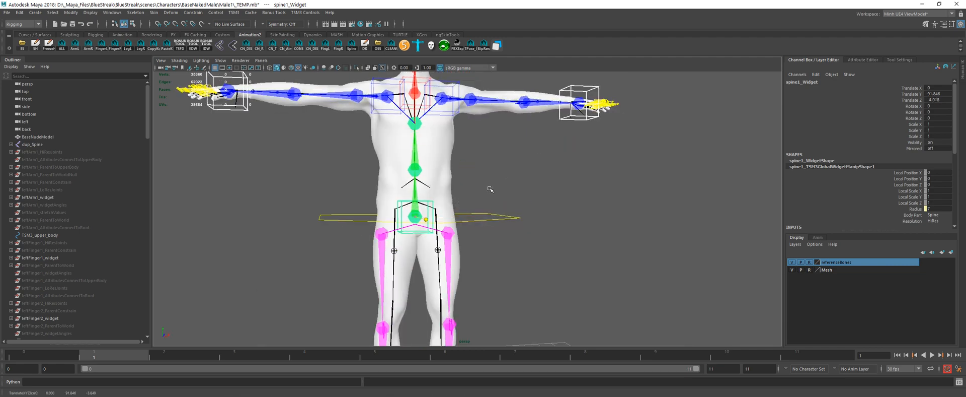
{"action": "left_click_drag", "start_coordinate": [491, 189], "coordinate": [493, 155], "text": "alt"}
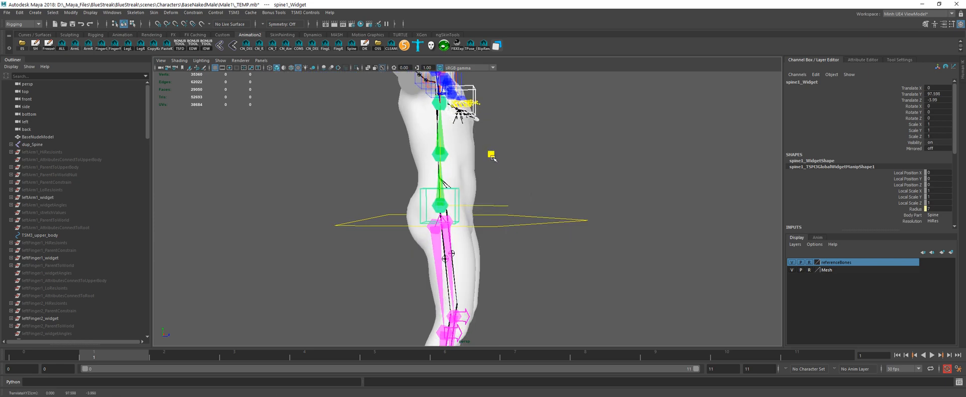
{"action": "left_click_drag", "start_coordinate": [569, 173], "coordinate": [439, 181], "text": "alt"}
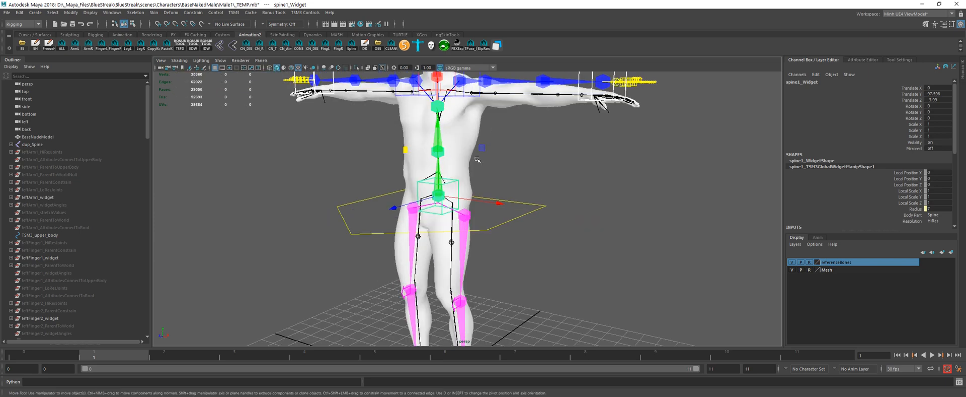
Step: Move the left hip joint widget inward and up onto the reference hip bone
{"action": "middle_click_drag", "start_coordinate": [455, 159], "coordinate": [470, 190], "text": "alt"}
{"action": "left_click_drag", "start_coordinate": [470, 190], "coordinate": [507, 181], "text": "alt"}
{"action": "right_click_drag", "start_coordinate": [536, 207], "coordinate": [507, 211], "text": "alt"}
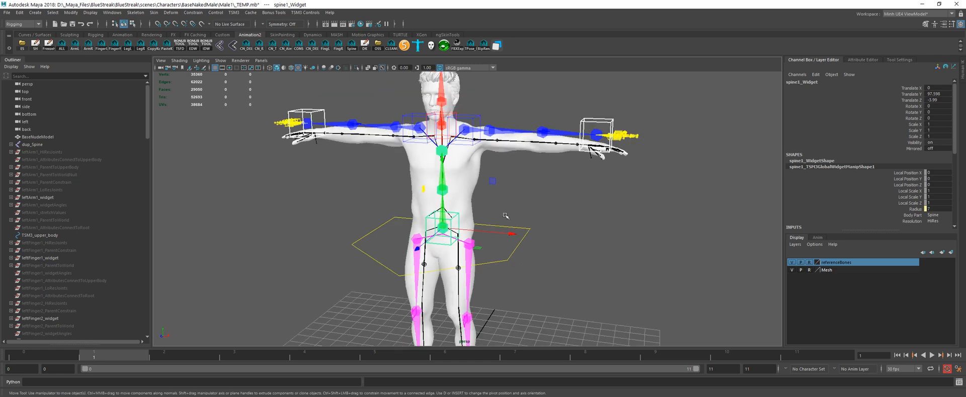
{"action": "middle_click_drag", "start_coordinate": [478, 251], "coordinate": [495, 210], "text": "alt"}
{"action": "right_click_drag", "start_coordinate": [494, 210], "coordinate": [524, 197], "text": "alt"}
{"action": "left_click", "coordinate": [524, 196]}
{"action": "left_click", "coordinate": [495, 195]}
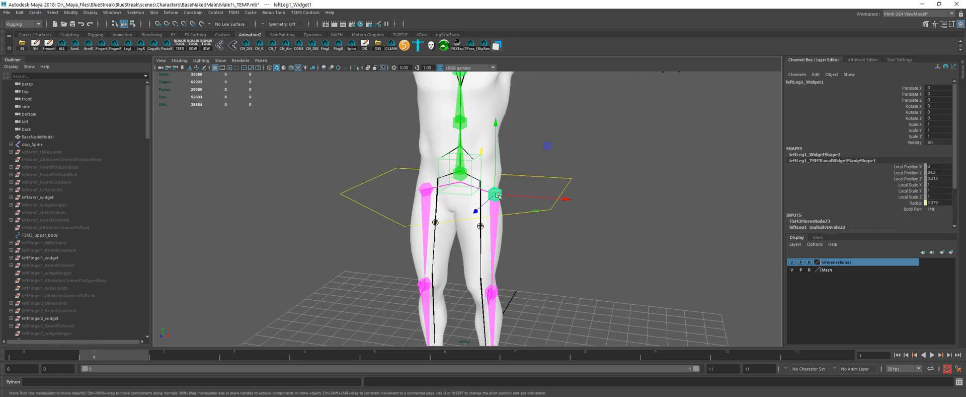
{"action": "left_click_drag", "start_coordinate": [475, 209], "coordinate": [501, 197], "text": "alt"}
{"action": "left_click_drag", "start_coordinate": [520, 148], "coordinate": [444, 147]}
{"action": "right_click_drag", "start_coordinate": [444, 147], "coordinate": [468, 149], "text": "alt"}
{"action": "middle_click_drag", "start_coordinate": [463, 148], "coordinate": [456, 185], "text": "alt"}
Step: Raise the lowest spine joint widget at the pelvis to about Y 4.1, lining it up with the reference bones
{"action": "left_click", "coordinate": [456, 184]}
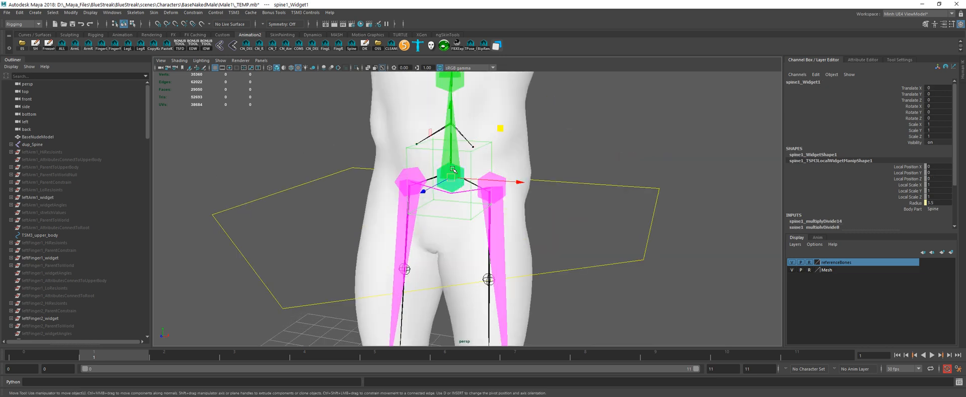
{"action": "left_click_drag", "start_coordinate": [447, 128], "coordinate": [416, 128], "text": "alt"}
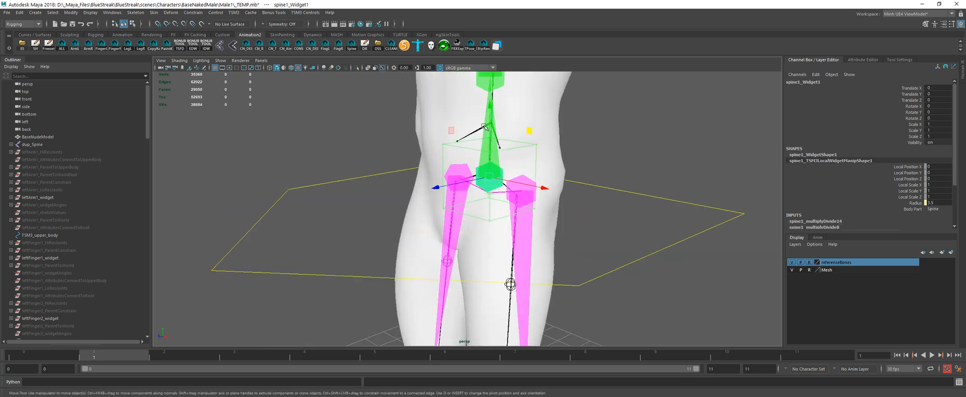
{"action": "left_click_drag", "start_coordinate": [490, 127], "coordinate": [541, 120]}
{"action": "right_click_drag", "start_coordinate": [541, 120], "coordinate": [476, 155], "text": "alt"}
{"action": "middle_click_drag", "start_coordinate": [476, 155], "coordinate": [482, 135], "text": "alt"}
{"action": "left_click_drag", "start_coordinate": [342, 131], "coordinate": [376, 134], "text": "alt"}
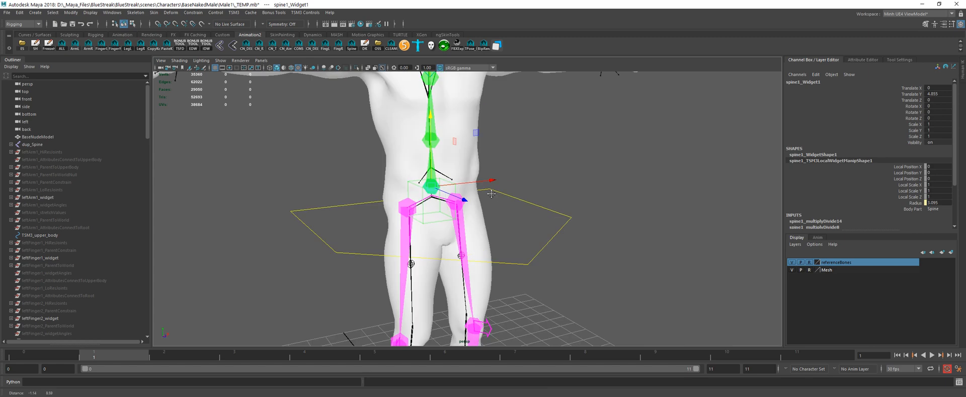
{"action": "middle_click_drag", "start_coordinate": [377, 135], "coordinate": [385, 185], "text": "alt"}
{"action": "right_click_drag", "start_coordinate": [385, 185], "coordinate": [459, 200], "text": "alt"}
{"action": "left_click", "coordinate": [431, 185]}
{"action": "left_click_drag", "start_coordinate": [439, 180], "coordinate": [474, 191]}
{"action": "left_click_drag", "start_coordinate": [495, 168], "coordinate": [493, 172]}
{"action": "middle_click_drag", "start_coordinate": [501, 163], "coordinate": [512, 202], "text": "alt"}
{"action": "left_click_drag", "start_coordinate": [512, 202], "coordinate": [486, 147], "text": "alt"}
Step: Move the top spine joint widget at the chest down and back to about Y -8.2, Z -1.3
{"action": "left_click", "coordinate": [452, 174]}
{"action": "left_click_drag", "start_coordinate": [494, 174], "coordinate": [576, 177], "text": "alt"}
{"action": "key", "text": "space"}
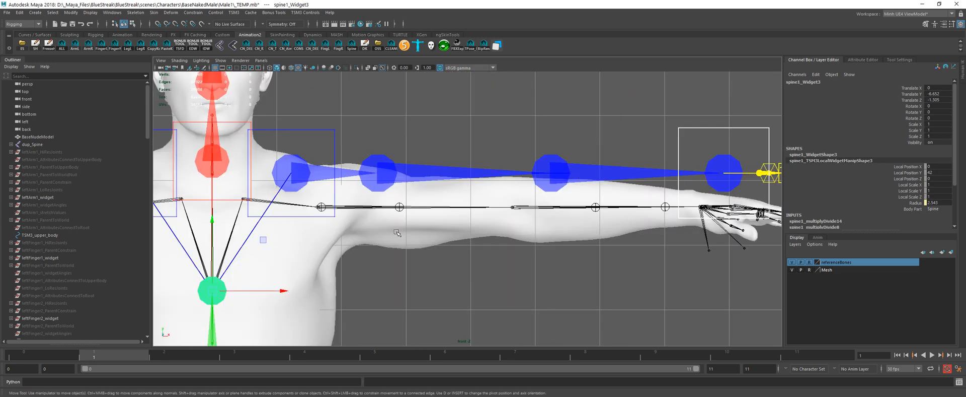
{"action": "middle_click_drag", "start_coordinate": [227, 280], "coordinate": [464, 196], "text": "alt"}
{"action": "scroll", "coordinate": [464, 196], "scroll_direction": "down", "scroll_amount": 1}
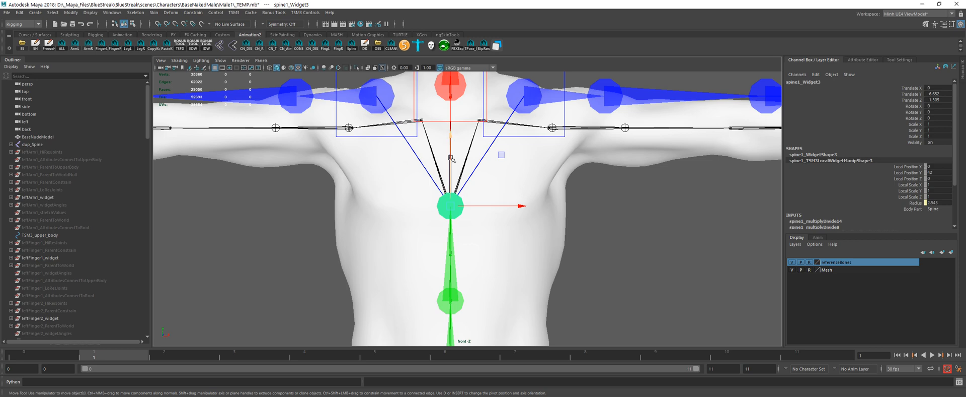
{"action": "left_click_drag", "start_coordinate": [451, 158], "coordinate": [467, 142]}
{"action": "key", "text": "space"}
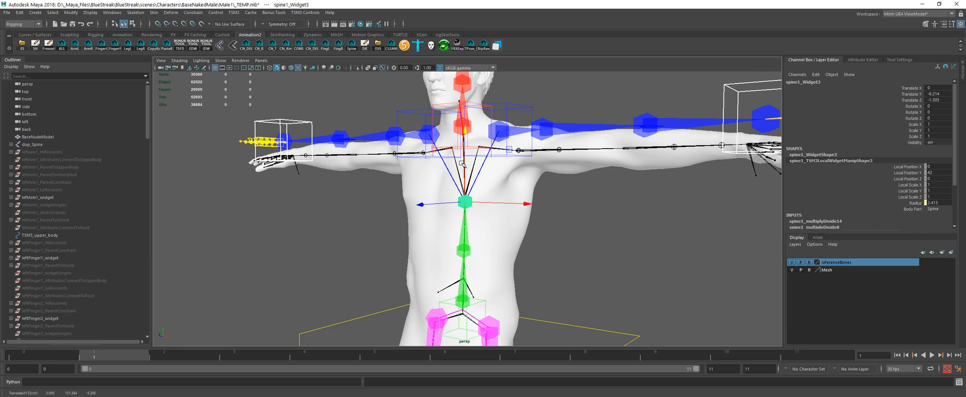
{"action": "mouse_move", "coordinate": [469, 173]}
{"action": "left_mouse_down", "text": "alt"}
{"action": "mouse_move", "coordinate": [513, 190]}
{"action": "mouse_move", "coordinate": [593, 175]}
{"action": "mouse_move", "coordinate": [498, 192]}
{"action": "mouse_move", "coordinate": [505, 185]}
{"action": "mouse_move", "coordinate": [459, 183]}
{"action": "mouse_move", "coordinate": [458, 171]}
{"action": "left_mouse_up", "text": "alt"}
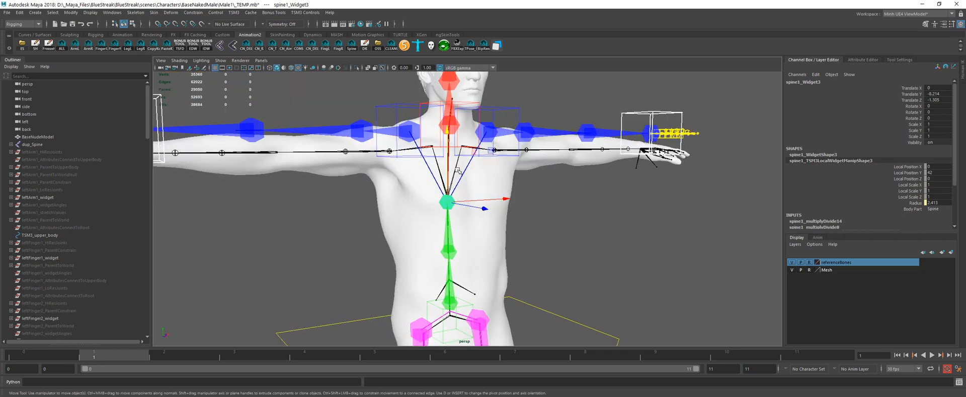
Step: Adjust the chest spine joint widget's height to about Y -6.3 against the reference bones, and select the middle spine widget
{"action": "left_click_drag", "start_coordinate": [510, 185], "coordinate": [551, 195], "text": "alt"}
{"action": "left_click_drag", "start_coordinate": [448, 173], "coordinate": [450, 168]}
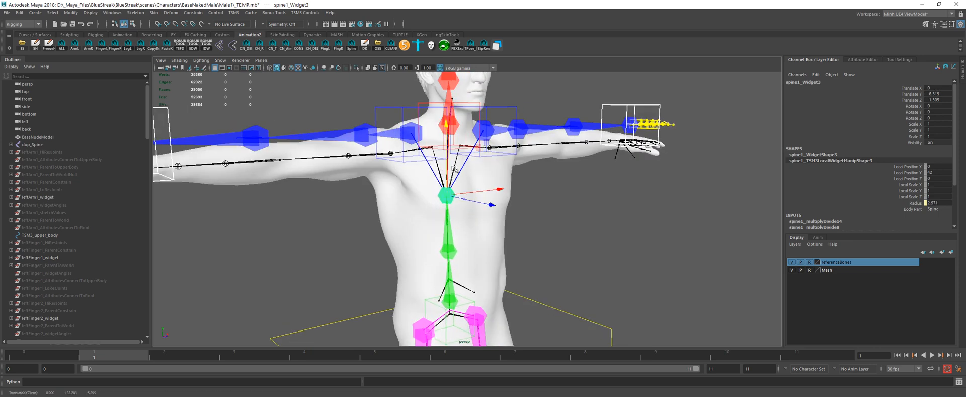
{"action": "middle_click_drag", "start_coordinate": [474, 202], "coordinate": [472, 175], "text": "alt"}
{"action": "left_click_drag", "start_coordinate": [472, 175], "coordinate": [485, 175], "text": "alt"}
{"action": "left_click_drag", "start_coordinate": [448, 139], "coordinate": [443, 169]}
{"action": "left_click_drag", "start_coordinate": [448, 167], "coordinate": [453, 143]}
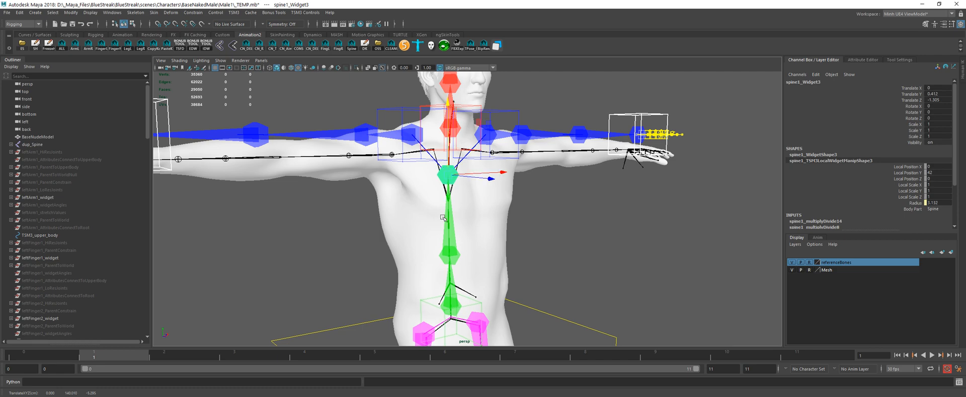
{"action": "left_click_drag", "start_coordinate": [460, 202], "coordinate": [471, 209], "text": "alt"}
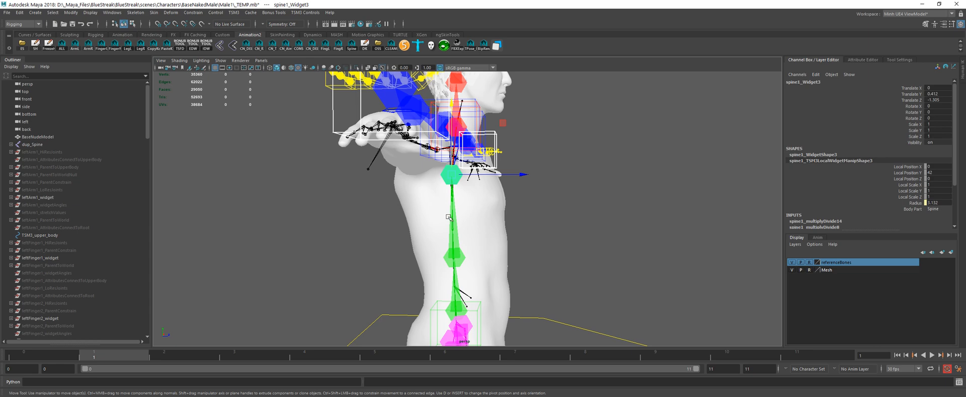
{"action": "left_click_drag", "start_coordinate": [453, 206], "coordinate": [429, 204], "text": "alt"}
{"action": "left_click_drag", "start_coordinate": [448, 153], "coordinate": [453, 162]}
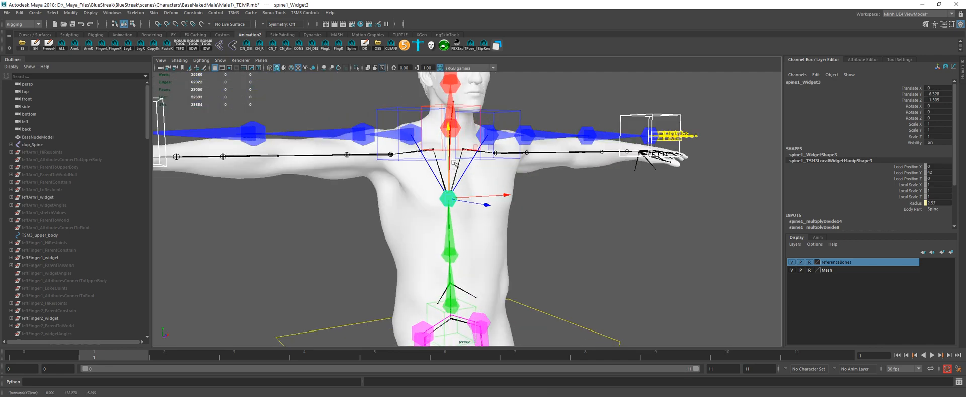
{"action": "left_click_drag", "start_coordinate": [495, 187], "coordinate": [396, 151], "text": "alt"}
{"action": "left_click", "coordinate": [502, 144]}
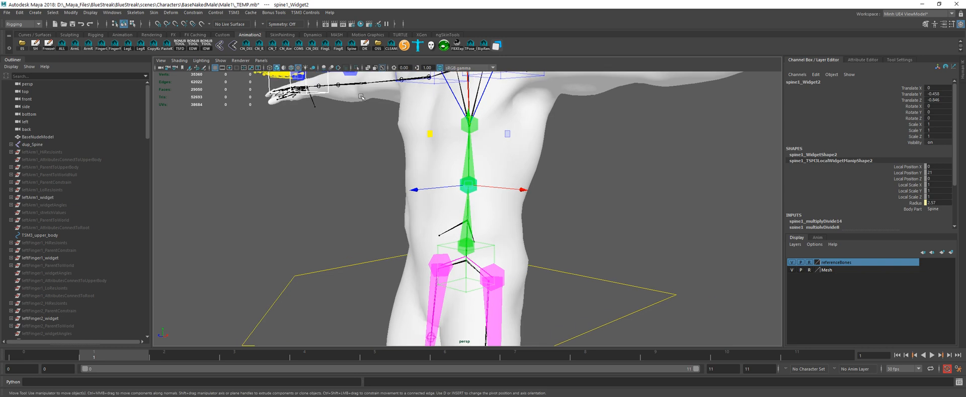
Step: Examine the spine resolution choices in the TSM3 Set Rig Options, and close them without applying changes
{"action": "left_click", "coordinate": [238, 14]}
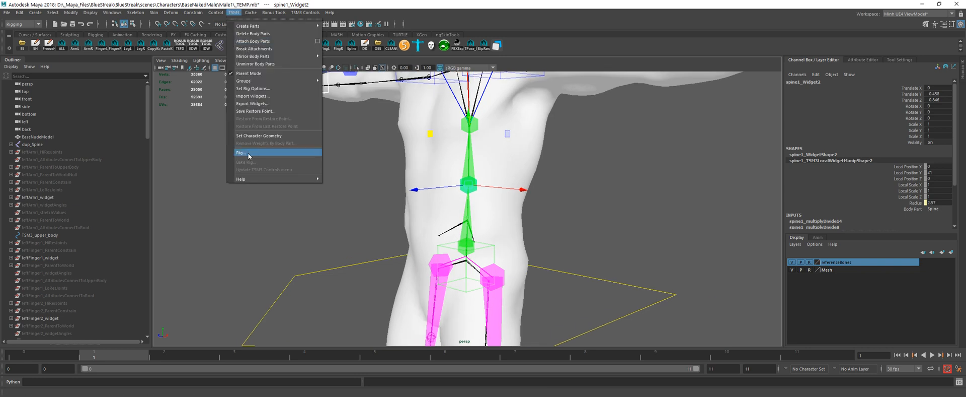
{"action": "mouse_move", "coordinate": [259, 82]}
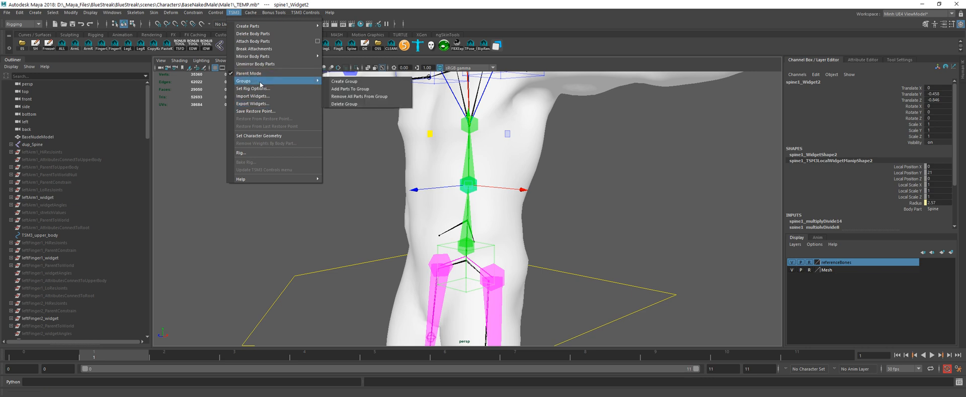
{"action": "left_click", "coordinate": [253, 88]}
{"action": "left_click_drag", "start_coordinate": [372, 138], "coordinate": [272, 145]}
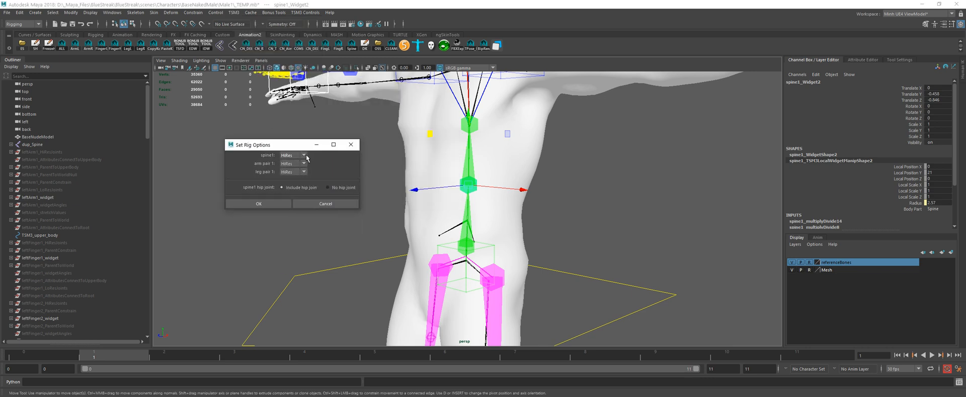
{"action": "left_click", "coordinate": [303, 157]}
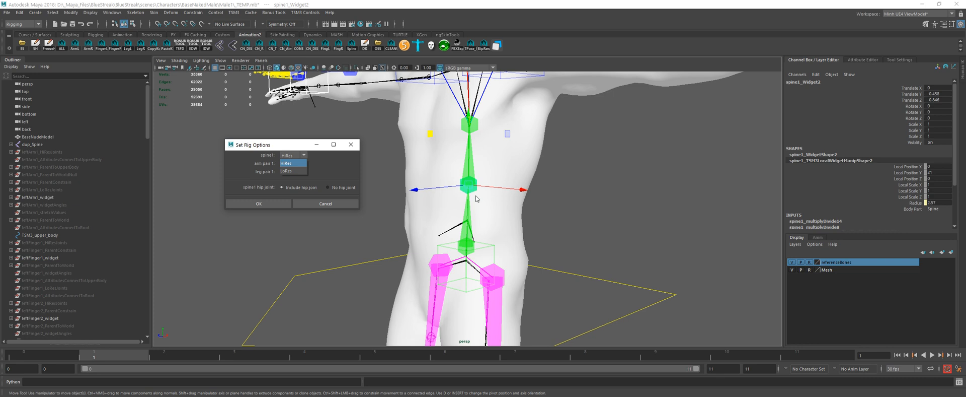
{"action": "left_click", "coordinate": [296, 166]}
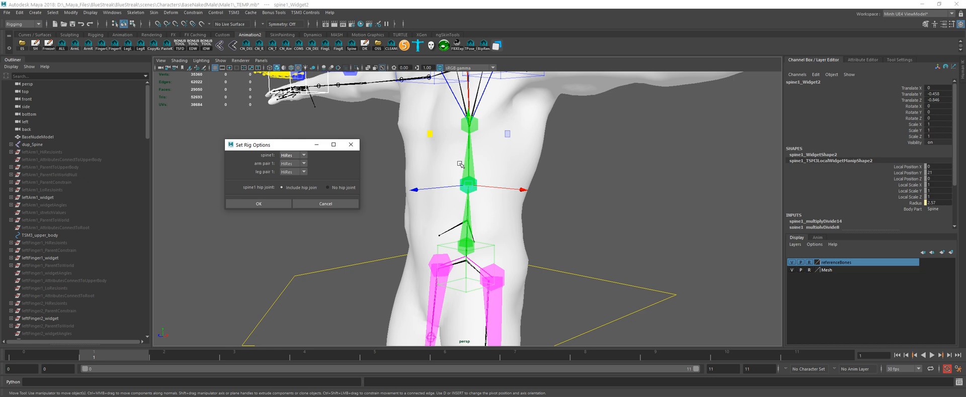
{"action": "left_click", "coordinate": [325, 203]}
Step: Reopen the TSM3 Set Rig Options, compare the arm resolution choices with the arm widgets, and cancel
{"action": "left_click_drag", "start_coordinate": [339, 162], "coordinate": [469, 165], "text": "alt"}
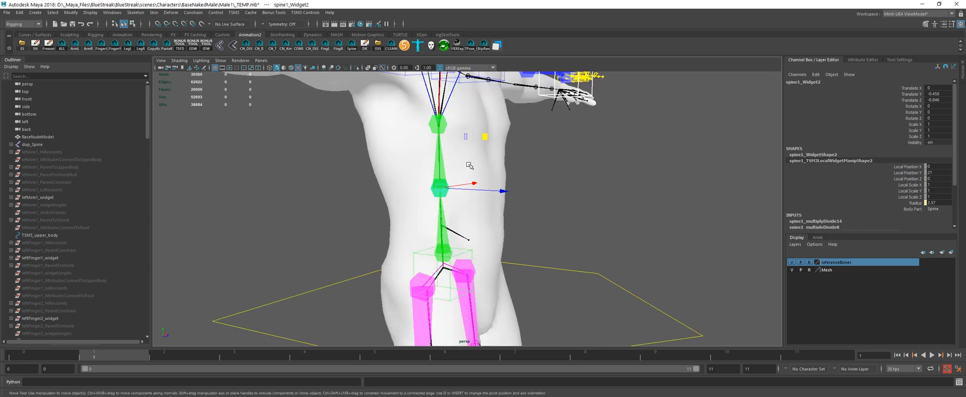
{"action": "left_click_drag", "start_coordinate": [469, 165], "coordinate": [444, 178], "text": "alt"}
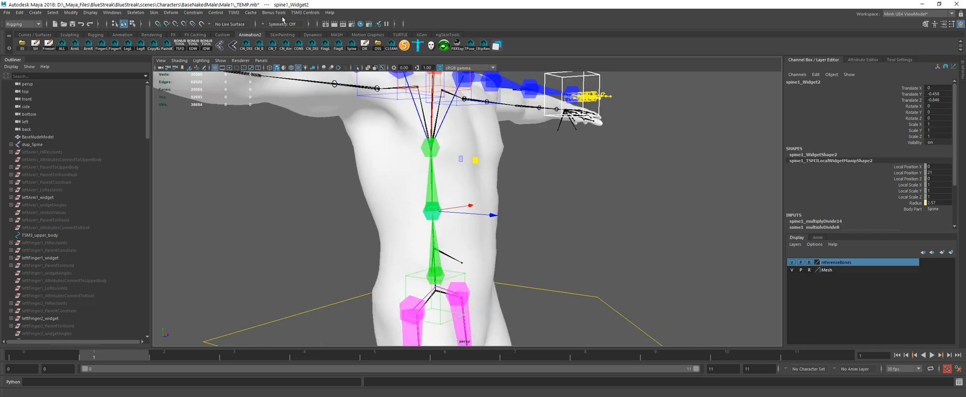
{"action": "left_click", "coordinate": [234, 12]}
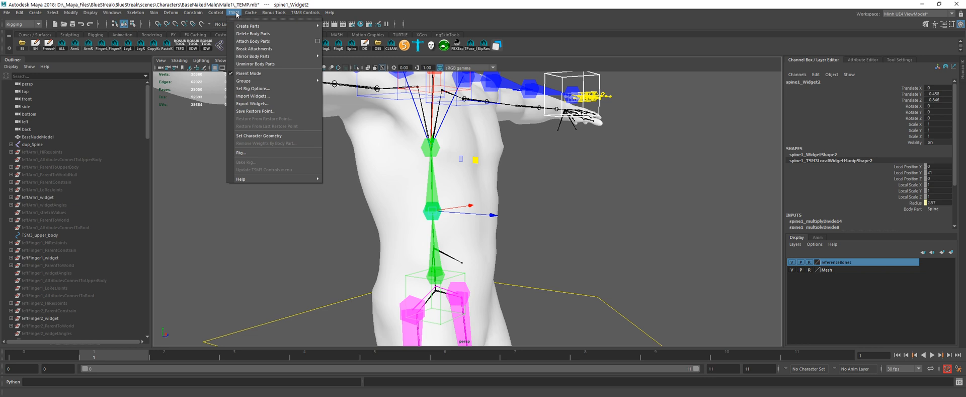
{"action": "left_click", "coordinate": [260, 91]}
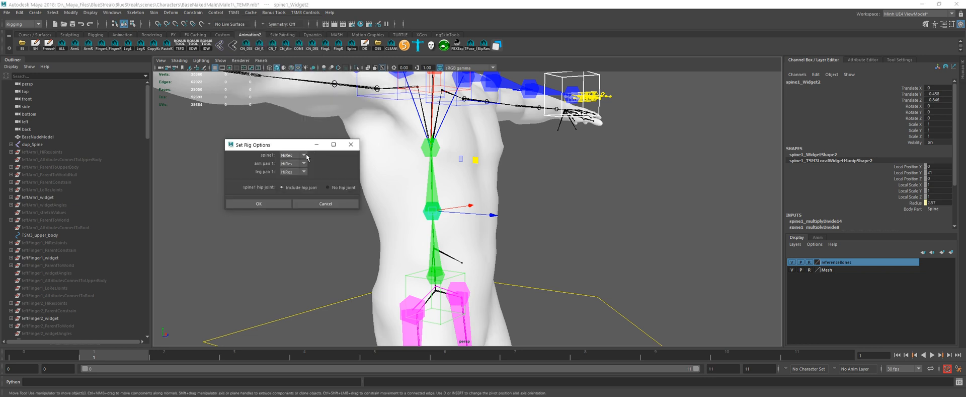
{"action": "left_click_drag", "start_coordinate": [416, 157], "coordinate": [435, 190], "text": "alt"}
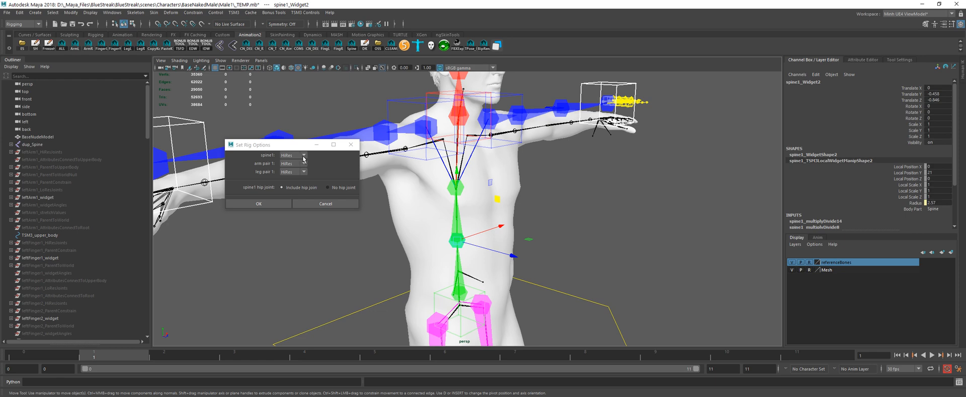
{"action": "left_click_drag", "start_coordinate": [452, 189], "coordinate": [542, 143], "text": "alt"}
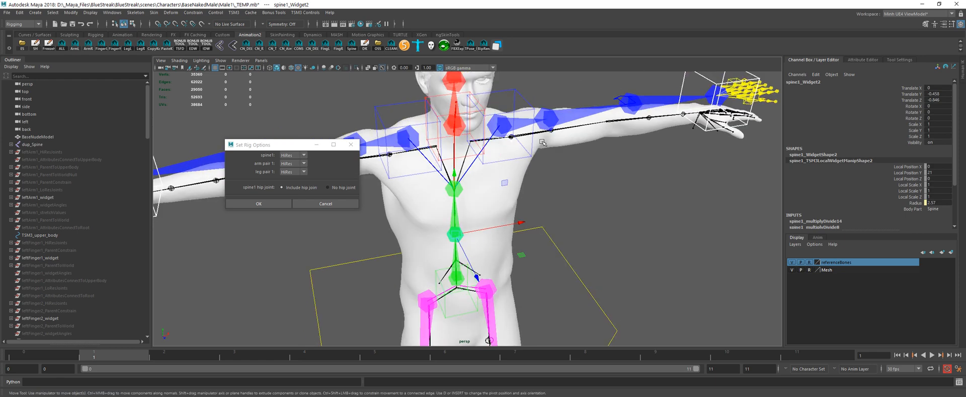
{"action": "left_click", "coordinate": [302, 166]}
{"action": "left_click", "coordinate": [301, 171]}
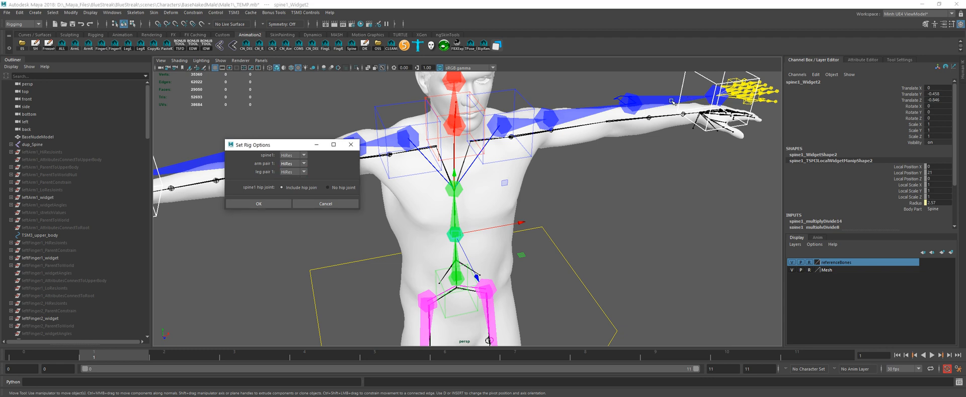
{"action": "left_click_drag", "start_coordinate": [674, 106], "coordinate": [596, 159], "text": "alt"}
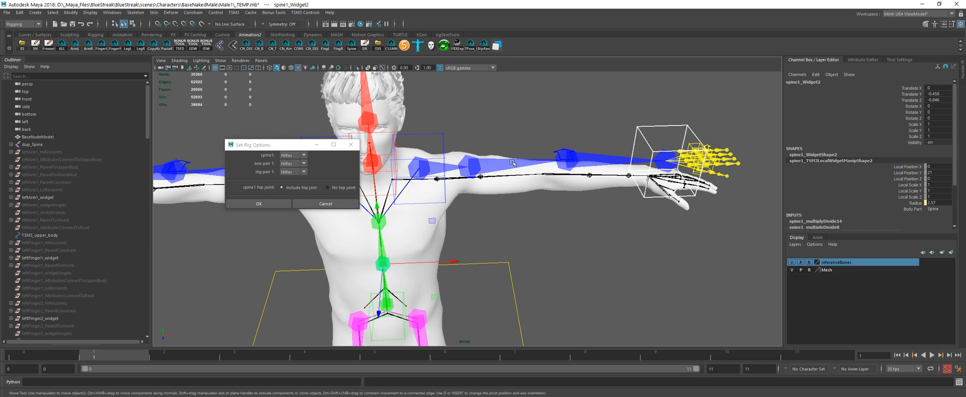
{"action": "left_click", "coordinate": [310, 204]}
Step: Lower the left hip joint widget to about X -5.5, Y 5.0 to match the reference hip bone
{"action": "middle_click_drag", "start_coordinate": [334, 236], "coordinate": [350, 160], "text": "alt"}
{"action": "left_click_drag", "start_coordinate": [350, 160], "coordinate": [417, 163], "text": "alt"}
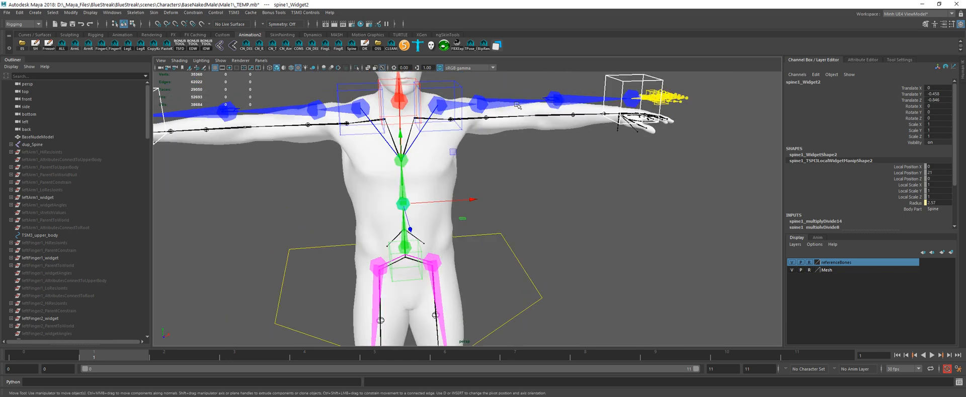
{"action": "right_click_drag", "start_coordinate": [547, 117], "coordinate": [513, 131], "text": "alt"}
{"action": "left_click_drag", "start_coordinate": [428, 191], "coordinate": [444, 192], "text": "alt"}
{"action": "right_click_drag", "start_coordinate": [433, 194], "coordinate": [454, 190], "text": "alt"}
{"action": "middle_click_drag", "start_coordinate": [455, 190], "coordinate": [472, 181], "text": "alt"}
{"action": "left_click_drag", "start_coordinate": [472, 181], "coordinate": [415, 201], "text": "alt"}
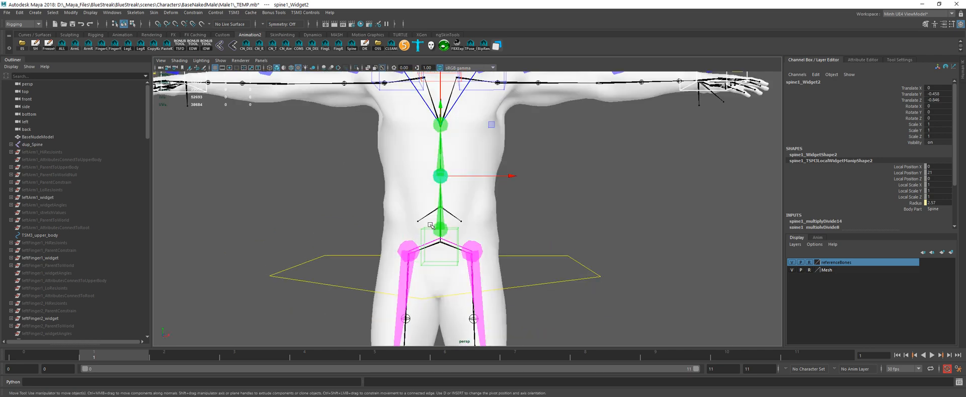
{"action": "right_click_drag", "start_coordinate": [415, 201], "coordinate": [438, 201], "text": "alt"}
{"action": "middle_click_drag", "start_coordinate": [438, 201], "coordinate": [439, 136], "text": "alt"}
{"action": "left_click", "coordinate": [475, 184]}
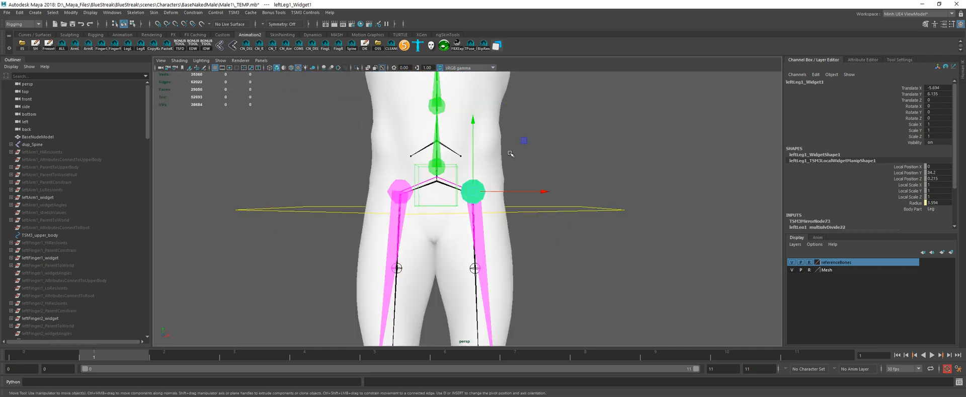
{"action": "left_click_drag", "start_coordinate": [524, 141], "coordinate": [525, 147]}
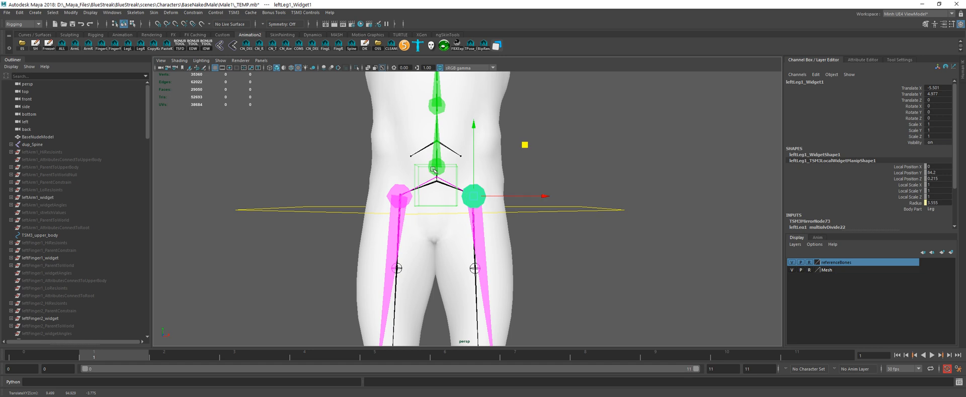
Step: Move the left knee widget inward, up and forward to about X -4.8, Y 6.4, Z 2.1 along the reference leg bones
{"action": "middle_click_drag", "start_coordinate": [482, 328], "coordinate": [480, 168], "text": "alt"}
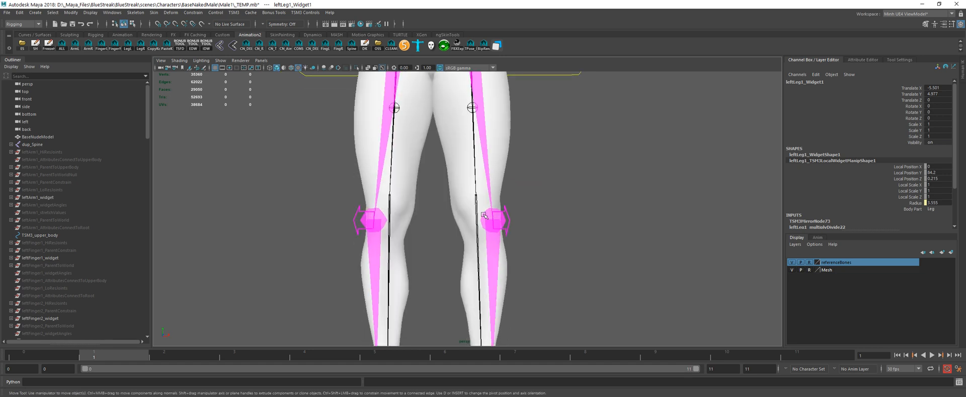
{"action": "left_click", "coordinate": [494, 219]}
{"action": "left_click_drag", "start_coordinate": [545, 169], "coordinate": [500, 255]}
{"action": "key", "text": "w"}
{"action": "middle_click_drag", "start_coordinate": [500, 254], "coordinate": [503, 149], "text": "alt"}
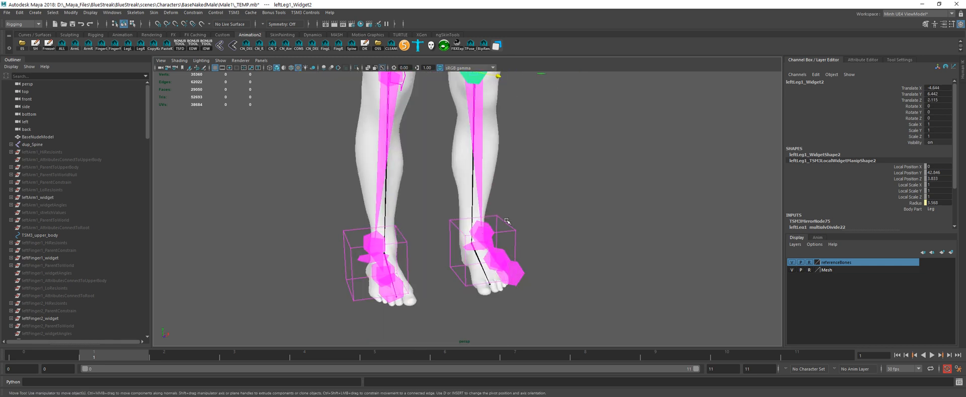
Step: Try moving the left leg's end widget and ankle widget independently of each other beside the foot
{"action": "left_click", "coordinate": [483, 232]}
{"action": "left_click_drag", "start_coordinate": [484, 233], "coordinate": [428, 175], "text": "alt"}
{"action": "middle_click_drag", "start_coordinate": [427, 175], "coordinate": [393, 155], "text": "alt"}
{"action": "right_click_drag", "start_coordinate": [394, 155], "coordinate": [461, 222], "text": "alt"}
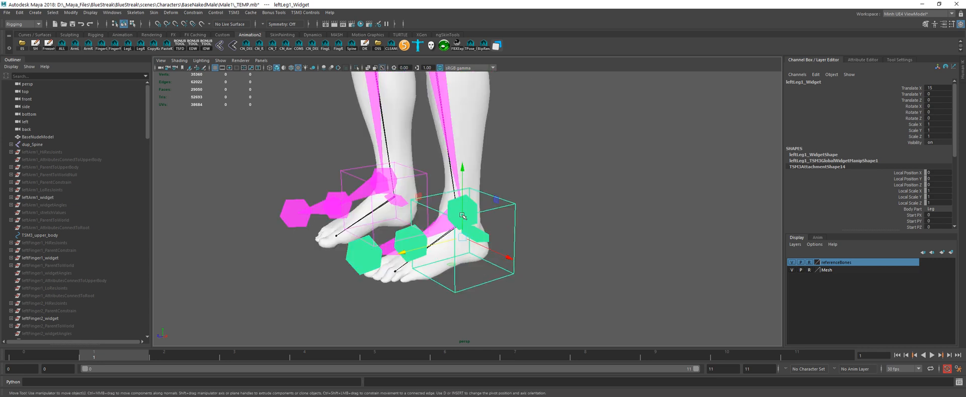
{"action": "left_click_drag", "start_coordinate": [461, 222], "coordinate": [498, 196], "text": "alt"}
{"action": "left_click", "coordinate": [501, 196]}
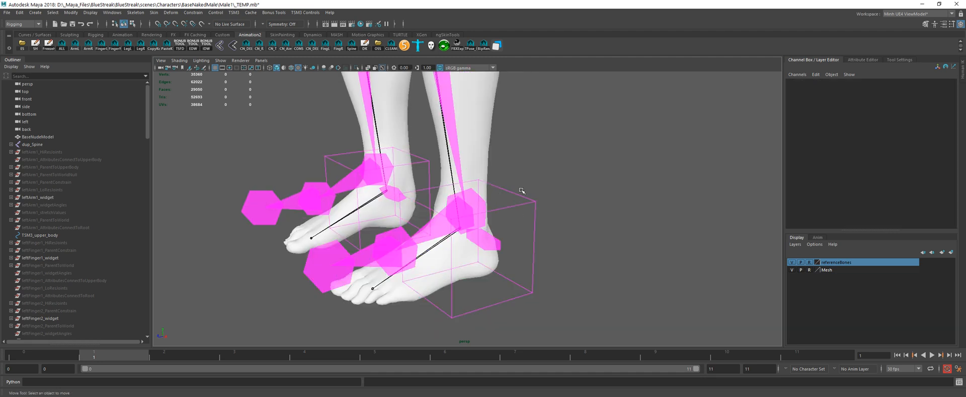
{"action": "left_click", "coordinate": [480, 208]}
{"action": "left_click_drag", "start_coordinate": [439, 223], "coordinate": [497, 202], "text": "alt"}
{"action": "left_click", "coordinate": [593, 170]}
{"action": "left_click", "coordinate": [542, 207]}
{"action": "left_click_drag", "start_coordinate": [500, 169], "coordinate": [499, 169]}
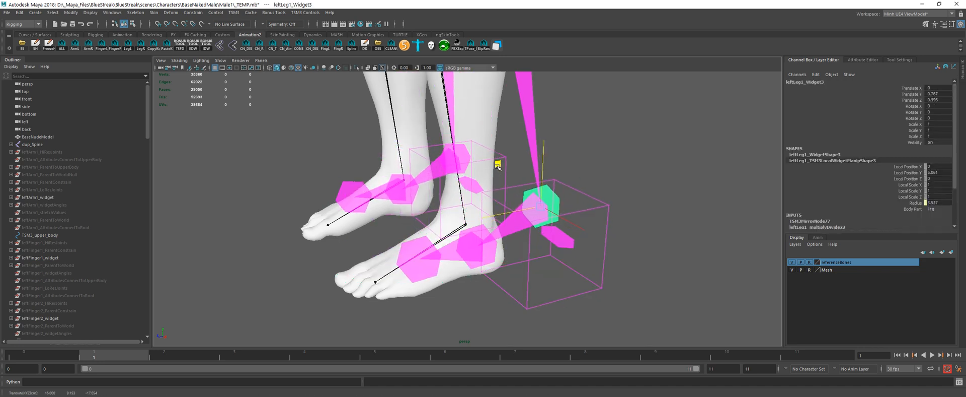
Step: Move the left leg's global foot widget to about X 12.0, Y 1.9, Z -0.7, in line with the reference ankle bone
{"action": "left_click", "coordinate": [533, 193]}
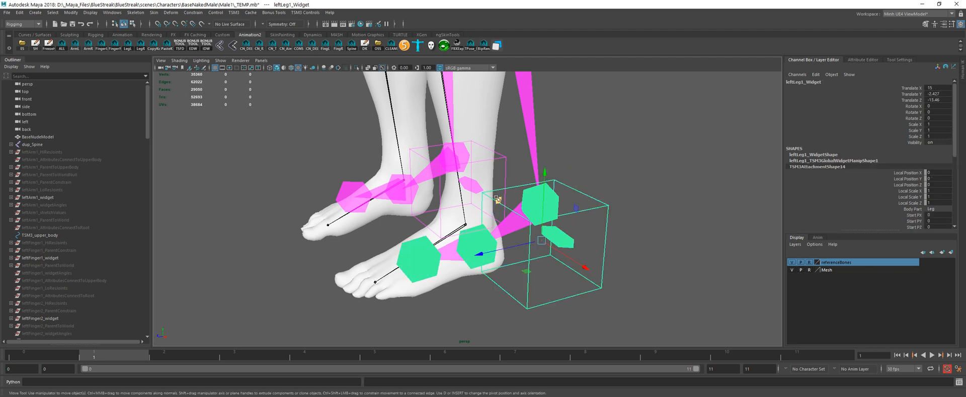
{"action": "left_click_drag", "start_coordinate": [498, 200], "coordinate": [419, 180]}
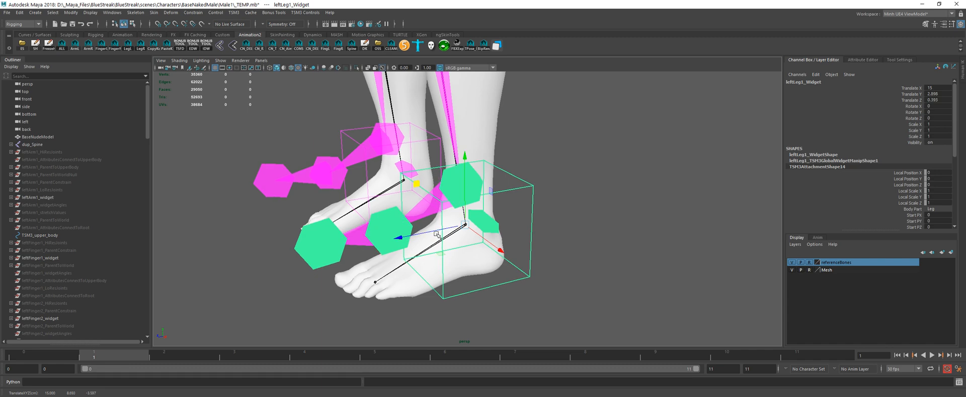
{"action": "left_click_drag", "start_coordinate": [439, 244], "coordinate": [393, 216], "text": "alt"}
{"action": "left_click_drag", "start_coordinate": [447, 205], "coordinate": [467, 216], "text": "alt"}
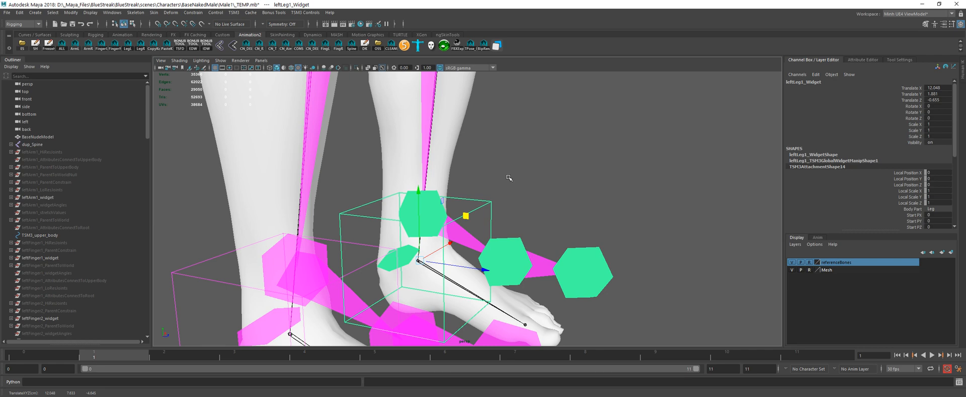
Step: Lower the left ankle widget to about Y -4.4, Z 0.3 onto the reference ankle joint
{"action": "left_click", "coordinate": [508, 177]}
{"action": "left_click", "coordinate": [422, 213]}
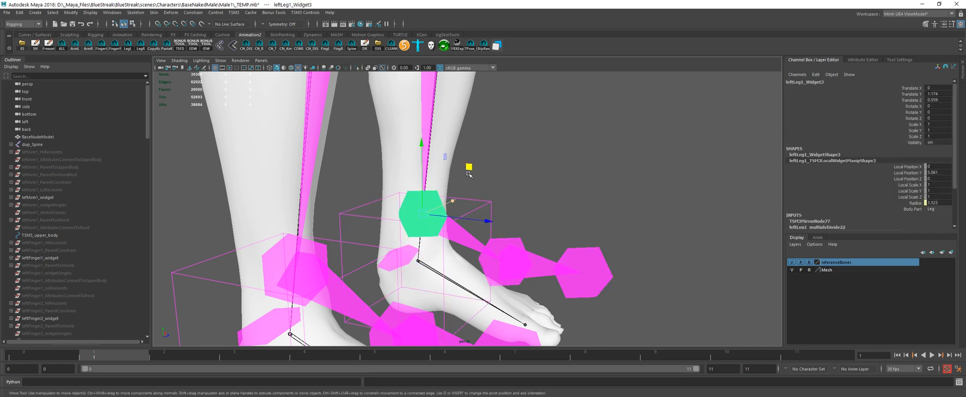
{"action": "left_click_drag", "start_coordinate": [469, 173], "coordinate": [470, 211]}
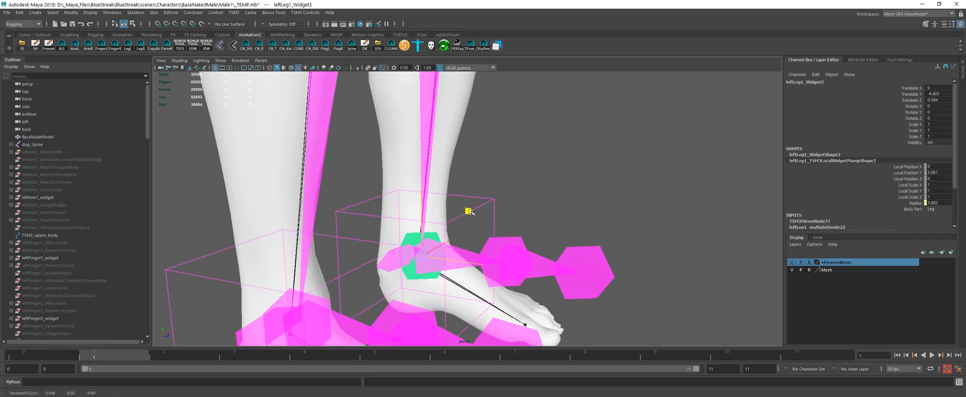
{"action": "middle_click_drag", "start_coordinate": [539, 219], "coordinate": [537, 157], "text": "alt"}
Step: Place the left ball widget at about Y -7.6, Z 2.0 on the reference bone and move the toe widget to the toe tip
{"action": "left_click", "coordinate": [516, 181]}
{"action": "left_click_drag", "start_coordinate": [562, 200], "coordinate": [535, 237], "text": "alt"}
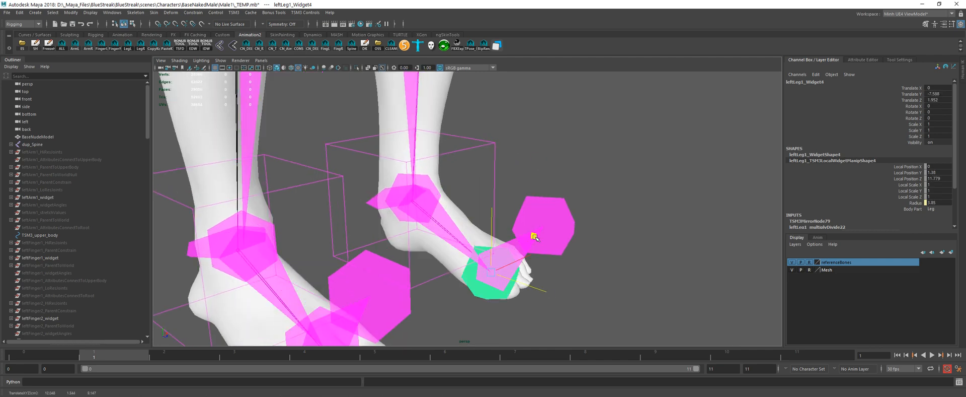
{"action": "left_click", "coordinate": [538, 232]}
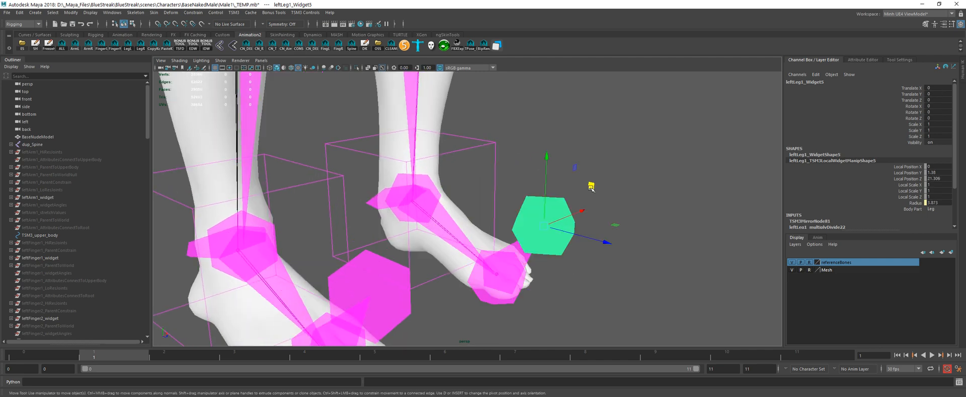
{"action": "left_click_drag", "start_coordinate": [591, 187], "coordinate": [533, 151]}
Step: Position the left foot control widget at the base of the heel, at about Y -7.3, Z -1.9
{"action": "left_click", "coordinate": [511, 192]}
{"action": "left_click_drag", "start_coordinate": [468, 137], "coordinate": [500, 216]}
{"action": "mouse_move", "coordinate": [588, 213]}
{"action": "left_mouse_down", "text": "alt"}
{"action": "mouse_move", "coordinate": [565, 210]}
{"action": "mouse_move", "coordinate": [577, 210]}
{"action": "left_mouse_up", "text": "alt"}
{"action": "key", "text": "space"}
{"action": "key", "text": "a"}
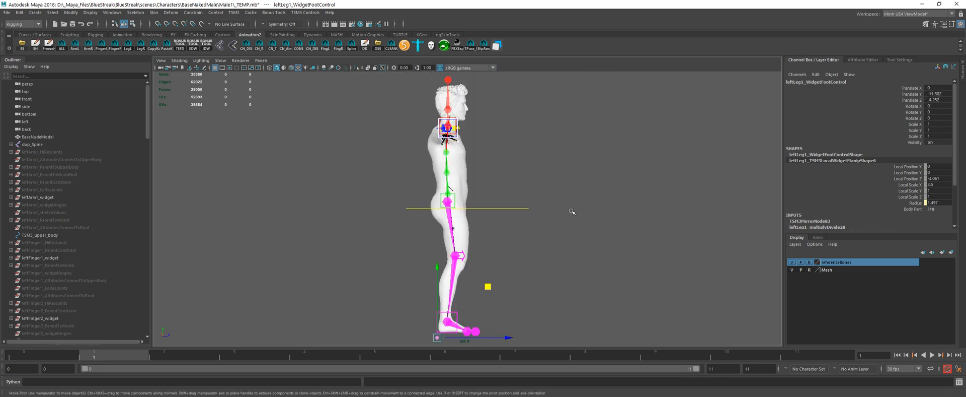
{"action": "scroll", "coordinate": [572, 212], "scroll_direction": "down", "scroll_amount": 1}
{"action": "middle_click_drag", "start_coordinate": [465, 336], "coordinate": [468, 261], "text": "alt"}
{"action": "scroll", "coordinate": [437, 275], "scroll_direction": "up", "scroll_amount": 5}
{"action": "scroll", "coordinate": [437, 275], "scroll_direction": "up", "scroll_amount": 4}
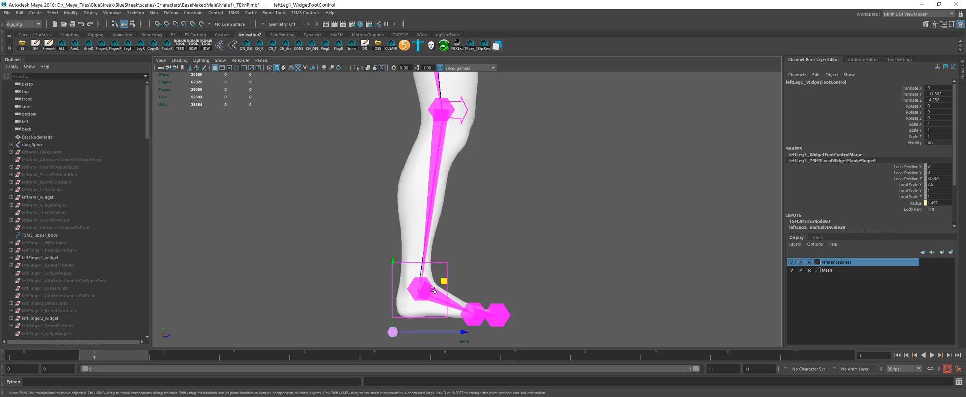
{"action": "left_click_drag", "start_coordinate": [445, 281], "coordinate": [453, 265]}
{"action": "scroll", "coordinate": [450, 276], "scroll_direction": "up", "scroll_amount": 2}
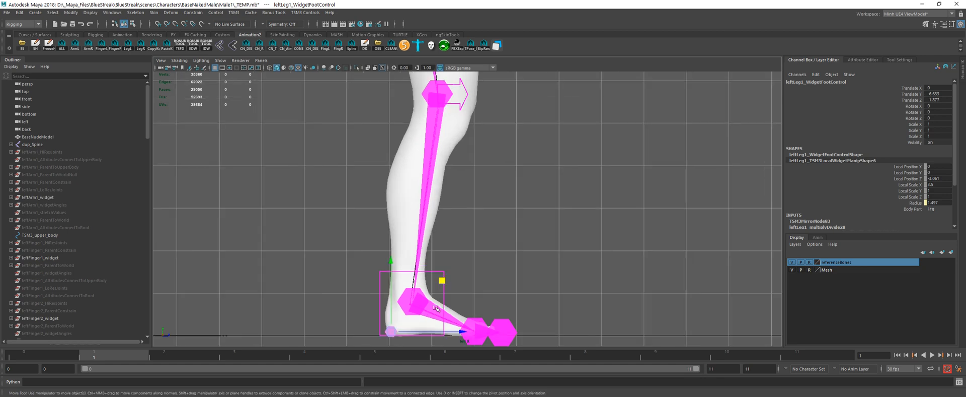
{"action": "middle_click_drag", "start_coordinate": [443, 285], "coordinate": [452, 226], "text": "alt"}
{"action": "left_click_drag", "start_coordinate": [451, 226], "coordinate": [451, 230]}
{"action": "scroll", "coordinate": [499, 302], "scroll_direction": "up", "scroll_amount": 3}
{"action": "scroll", "coordinate": [498, 302], "scroll_direction": "up", "scroll_amount": 4}
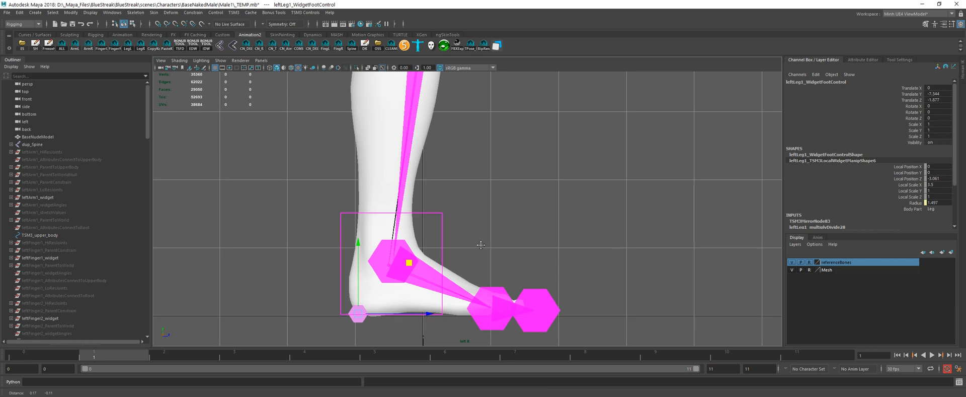
Step: Refine the right foot in side view, with the ball widget at about Y -7.6, Z 2.6 and the toe widget at Y -7.6, Z -0.5
{"action": "left_click", "coordinate": [492, 294]}
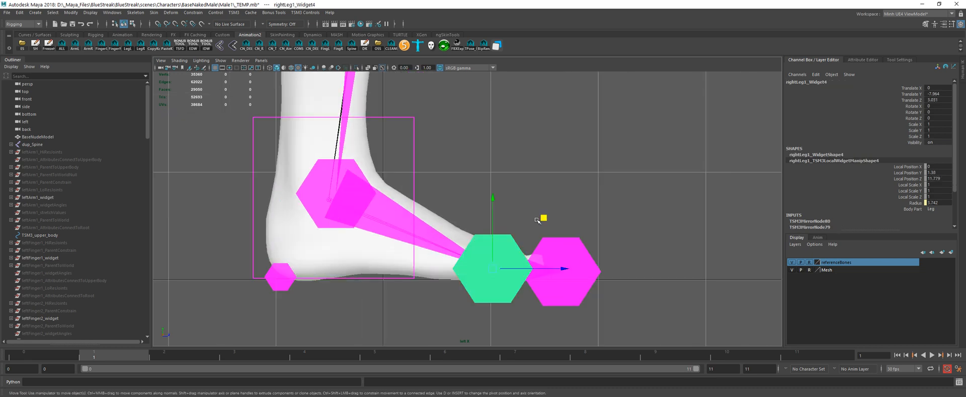
{"action": "mouse_move", "coordinate": [540, 216]}
{"action": "left_mouse_down"}
{"action": "mouse_move", "coordinate": [535, 251]}
{"action": "mouse_move", "coordinate": [539, 214]}
{"action": "left_mouse_up"}
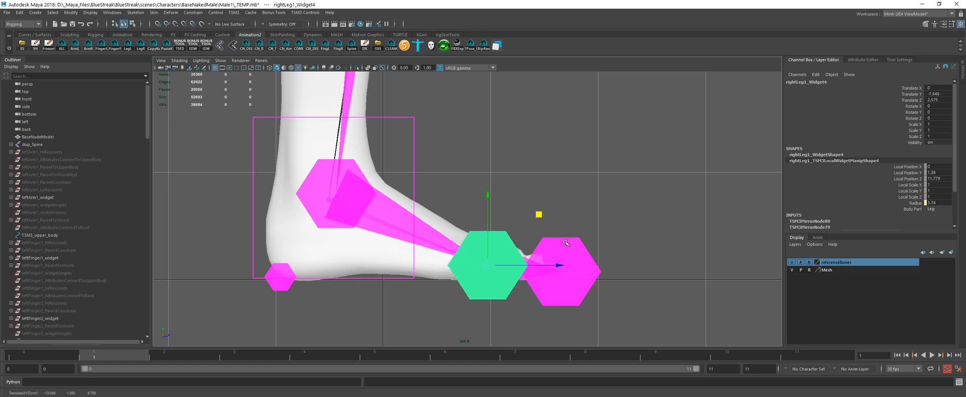
{"action": "left_click", "coordinate": [570, 265]}
{"action": "middle_click_drag", "start_coordinate": [611, 218], "coordinate": [608, 217]}
{"action": "key", "text": "space"}
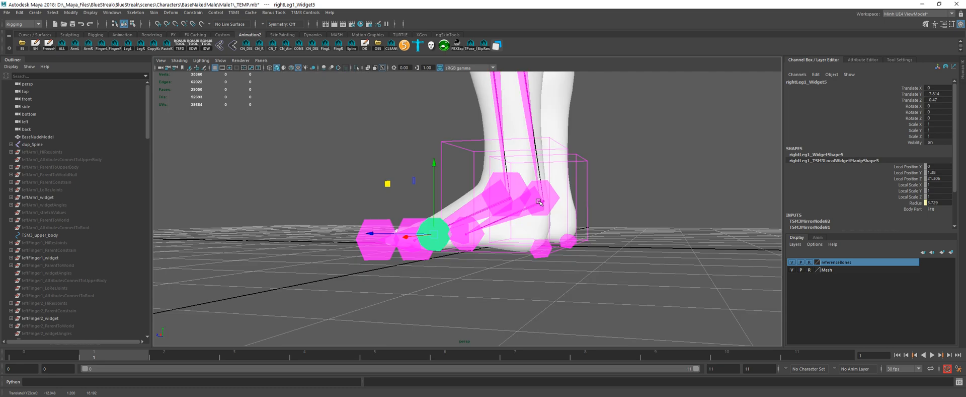
Step: Shift the left hip widget outward to about X -3.1, toward the reference hip bone
{"action": "left_click_drag", "start_coordinate": [415, 215], "coordinate": [509, 244], "text": "alt"}
{"action": "right_click_drag", "start_coordinate": [509, 243], "coordinate": [481, 208], "text": "alt"}
{"action": "middle_click_drag", "start_coordinate": [482, 207], "coordinate": [475, 274], "text": "alt"}
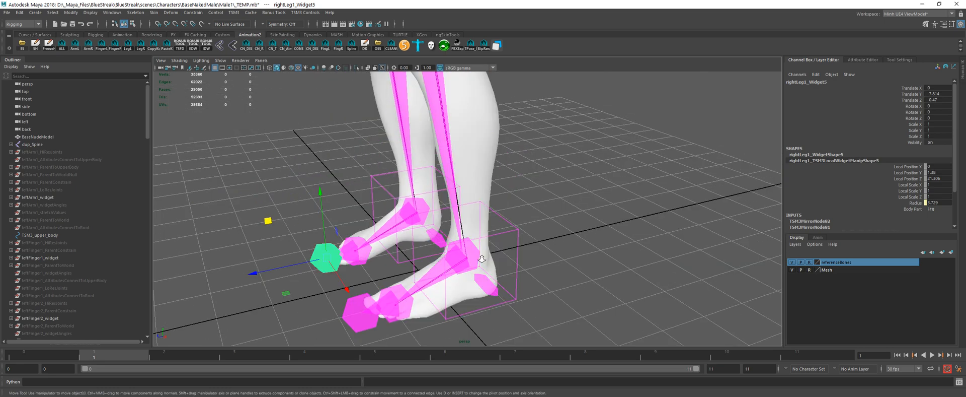
{"action": "left_click_drag", "start_coordinate": [475, 273], "coordinate": [548, 210], "text": "alt"}
{"action": "right_click_drag", "start_coordinate": [548, 211], "coordinate": [525, 172], "text": "alt"}
{"action": "middle_click_drag", "start_coordinate": [525, 173], "coordinate": [511, 229], "text": "alt"}
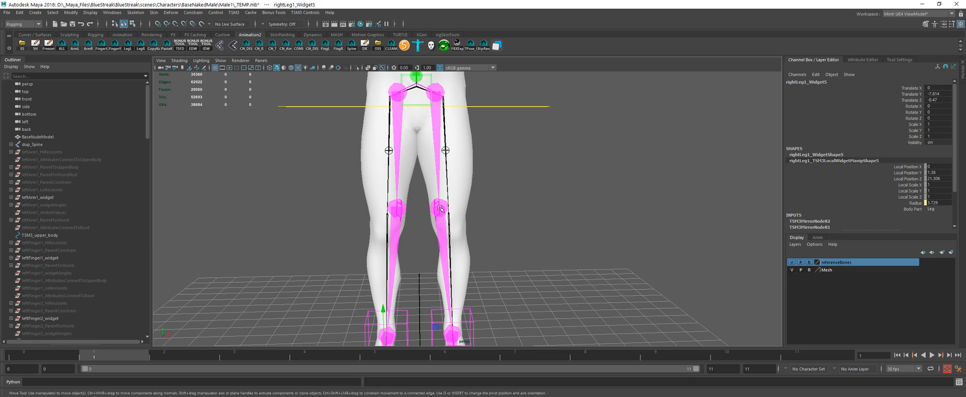
{"action": "left_click", "coordinate": [439, 208]}
{"action": "left_click", "coordinate": [434, 91]}
{"action": "scroll", "coordinate": [474, 117], "scroll_direction": "down", "scroll_amount": 2}
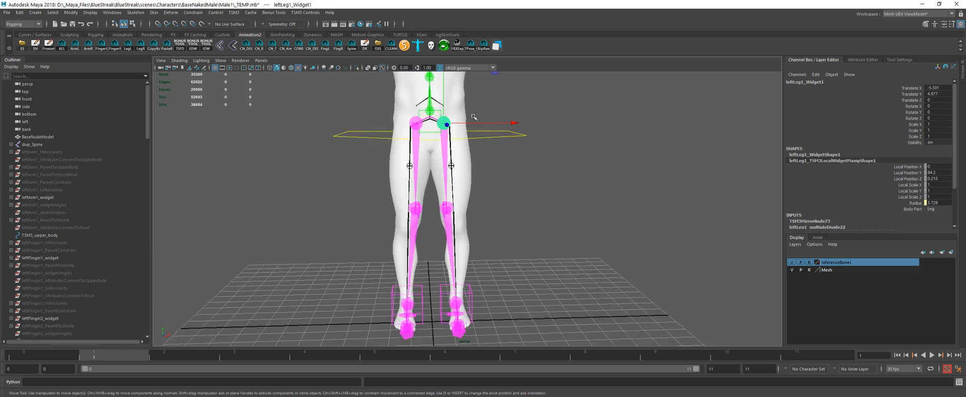
{"action": "left_click_drag", "start_coordinate": [474, 117], "coordinate": [482, 124]}
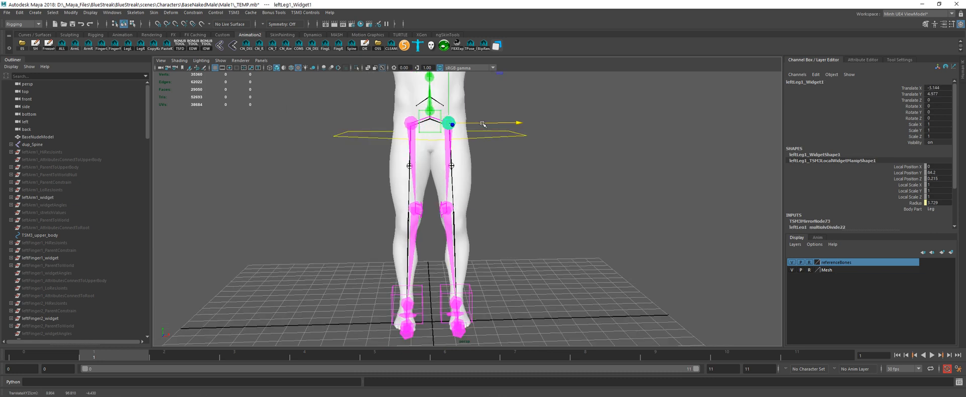
Step: Fine-tune the left hip widget in front view to about X -2.6, Y 3.4 on the reference hip joint
{"action": "key", "text": "space"}
{"action": "scroll", "coordinate": [461, 153], "scroll_direction": "down", "scroll_amount": 5}
{"action": "middle_click_drag", "start_coordinate": [444, 317], "coordinate": [453, 197], "text": "alt"}
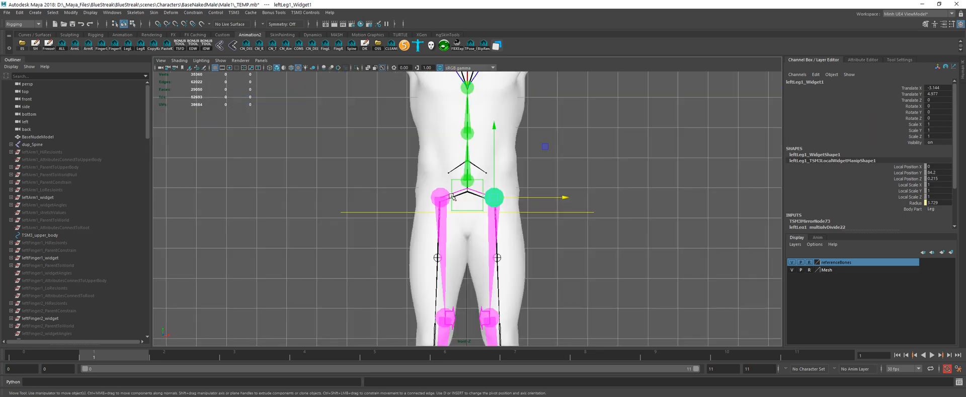
{"action": "scroll", "coordinate": [452, 197], "scroll_direction": "up", "scroll_amount": 1}
{"action": "left_click_drag", "start_coordinate": [548, 146], "coordinate": [551, 150]}
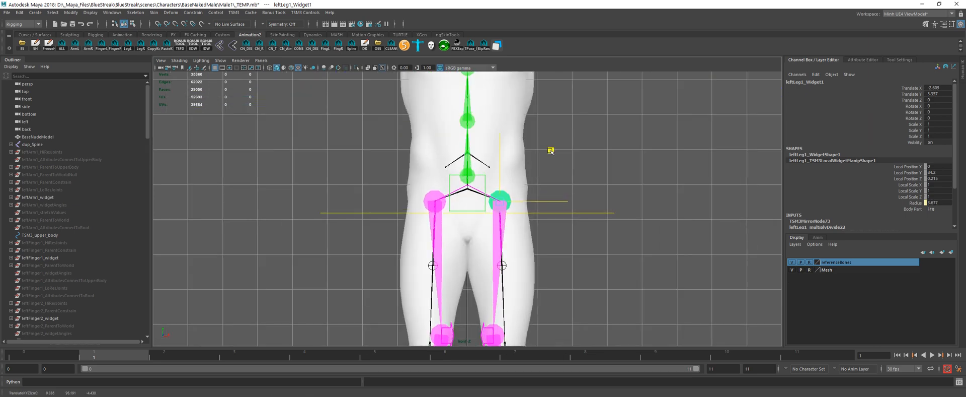
Step: Move the left knee widget outward and down to about X -1.2, Y 3.3 to line up with the reference leg bones
{"action": "middle_click_drag", "start_coordinate": [518, 276], "coordinate": [501, 182], "text": "alt"}
{"action": "left_click", "coordinate": [478, 239]}
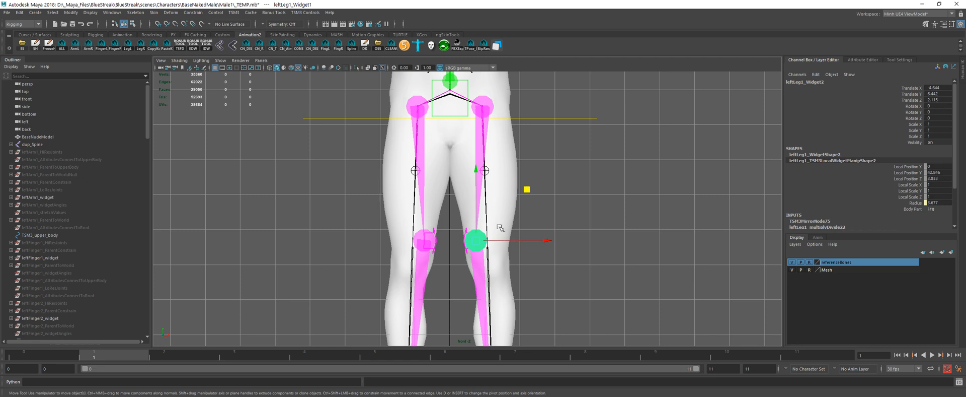
{"action": "left_click_drag", "start_coordinate": [527, 189], "coordinate": [538, 201]}
{"action": "scroll", "coordinate": [537, 204], "scroll_direction": "down", "scroll_amount": 2}
{"action": "middle_click_drag", "start_coordinate": [536, 210], "coordinate": [537, 147], "text": "alt"}
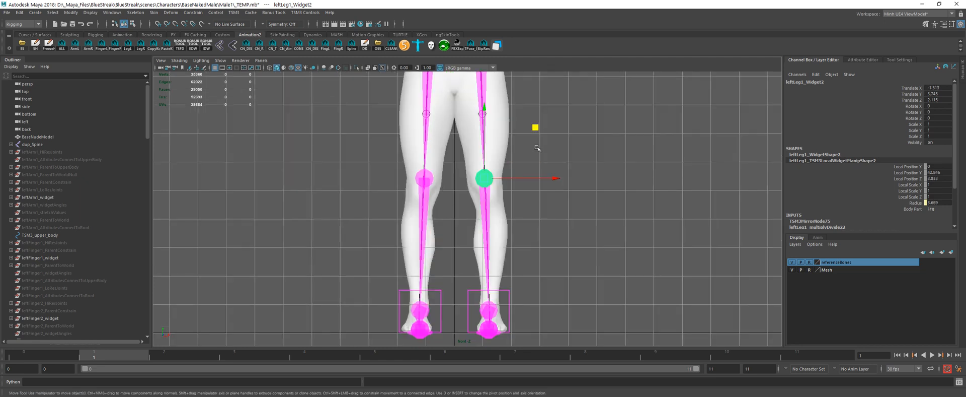
{"action": "left_click_drag", "start_coordinate": [536, 129], "coordinate": [537, 132]}
Step: Try moving the left knee widget outward to about X 7.6 in perspective view, and undo the move
{"action": "key", "text": "space"}
{"action": "key", "text": "space"}
{"action": "mouse_move", "coordinate": [472, 196]}
{"action": "left_mouse_down", "text": "alt"}
{"action": "mouse_move", "coordinate": [398, 186]}
{"action": "mouse_move", "coordinate": [536, 192]}
{"action": "mouse_move", "coordinate": [454, 200]}
{"action": "mouse_move", "coordinate": [472, 184]}
{"action": "left_mouse_up", "text": "alt"}
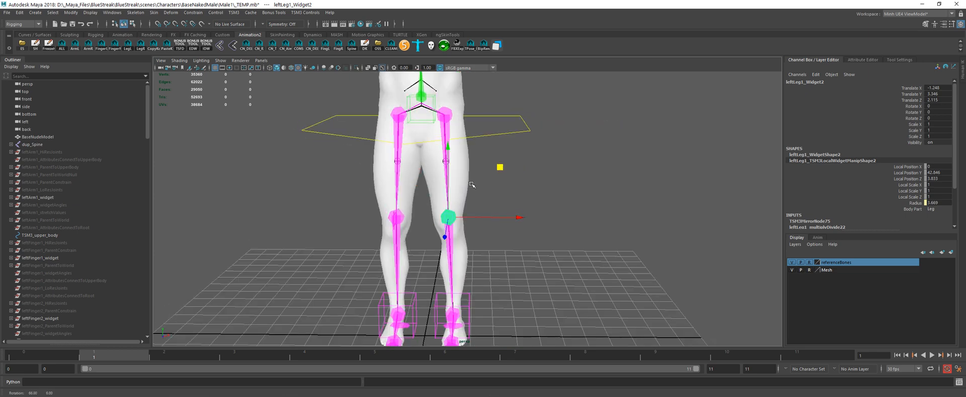
{"action": "middle_click_drag", "start_coordinate": [472, 185], "coordinate": [477, 193], "text": "alt"}
{"action": "left_click_drag", "start_coordinate": [507, 227], "coordinate": [500, 206]}
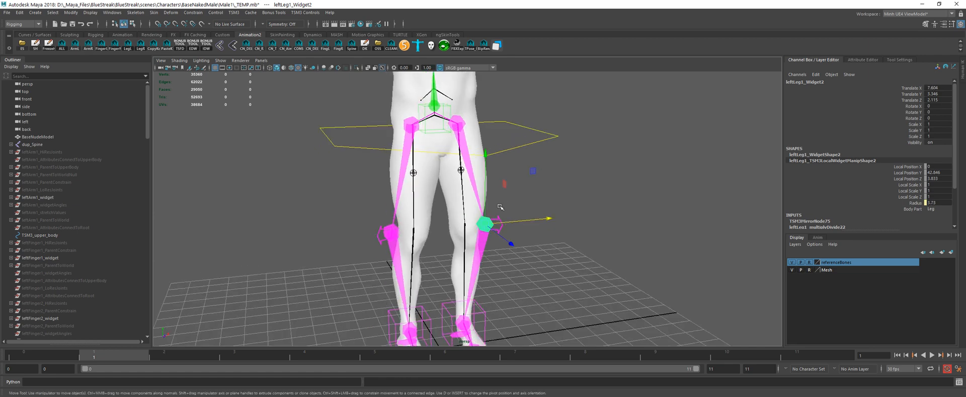
{"action": "key", "text": "ctrl+z"}
Step: Move the whole left arm widget inward and down to about X 4.7, Y 141.1 to match the reference clavicle
{"action": "middle_click_drag", "start_coordinate": [511, 85], "coordinate": [515, 266], "text": "alt"}
{"action": "left_click", "coordinate": [461, 149]}
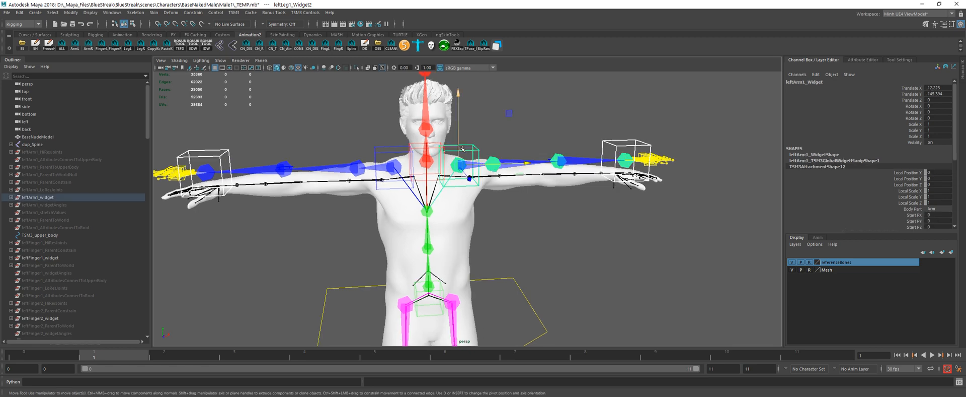
{"action": "scroll", "coordinate": [462, 149], "scroll_direction": "up", "scroll_amount": 3}
{"action": "left_click_drag", "start_coordinate": [490, 94], "coordinate": [468, 105]}
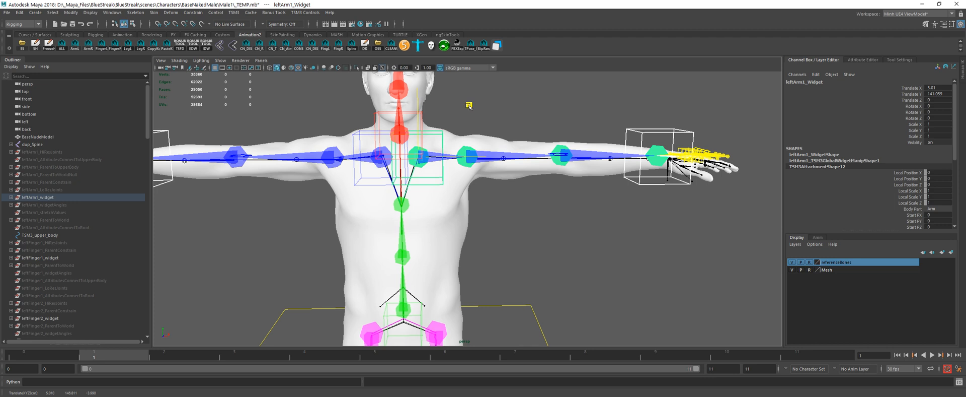
Step: Shift the left shoulder widget to about X -0.7, Y -0.5 to match the reference upper arm bone
{"action": "left_click", "coordinate": [464, 151]}
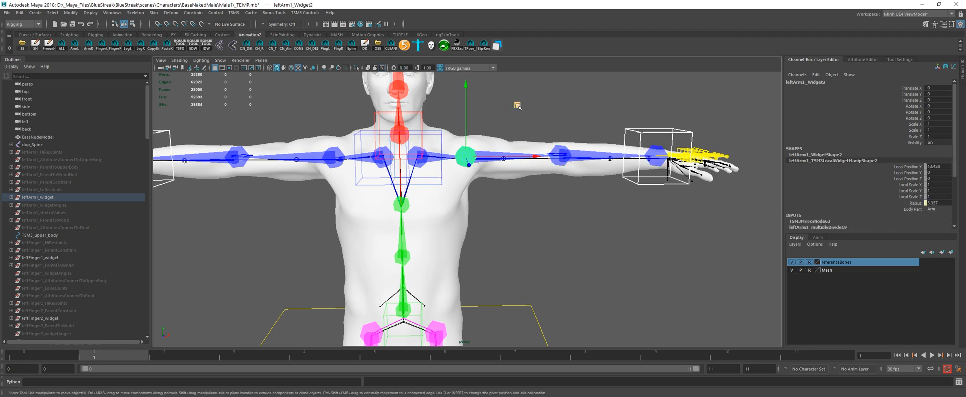
{"action": "left_click_drag", "start_coordinate": [519, 102], "coordinate": [424, 205]}
{"action": "scroll", "coordinate": [424, 206], "scroll_direction": "up", "scroll_amount": 5}
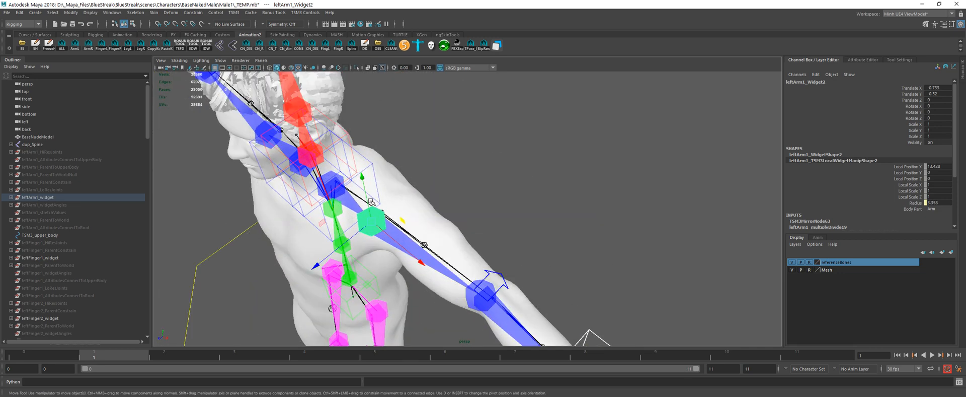
{"action": "middle_click_drag", "start_coordinate": [423, 207], "coordinate": [606, 219], "text": "alt"}
{"action": "left_click_drag", "start_coordinate": [607, 218], "coordinate": [471, 212], "text": "alt"}
Step: Adjust the depth of the left clavicle widget and set the shoulder widget back to about Z -1.4 along the reference arm
{"action": "left_click", "coordinate": [400, 198]}
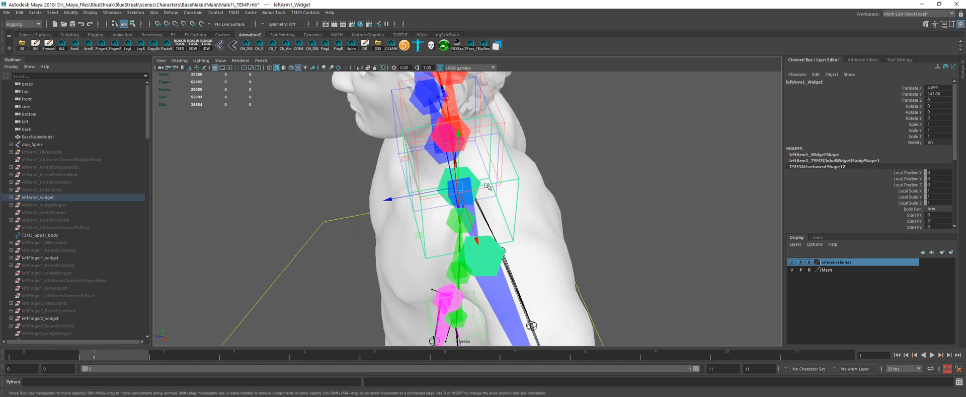
{"action": "mouse_move", "coordinate": [396, 199]}
{"action": "left_mouse_down"}
{"action": "mouse_move", "coordinate": [534, 234]}
{"action": "mouse_move", "coordinate": [424, 254]}
{"action": "mouse_move", "coordinate": [434, 253]}
{"action": "mouse_move", "coordinate": [396, 196]}
{"action": "left_mouse_up"}
{"action": "left_click", "coordinate": [534, 234]}
{"action": "middle_click_drag", "start_coordinate": [396, 197], "coordinate": [366, 196], "text": "alt"}
{"action": "left_click_drag", "start_coordinate": [366, 195], "coordinate": [418, 164], "text": "alt"}
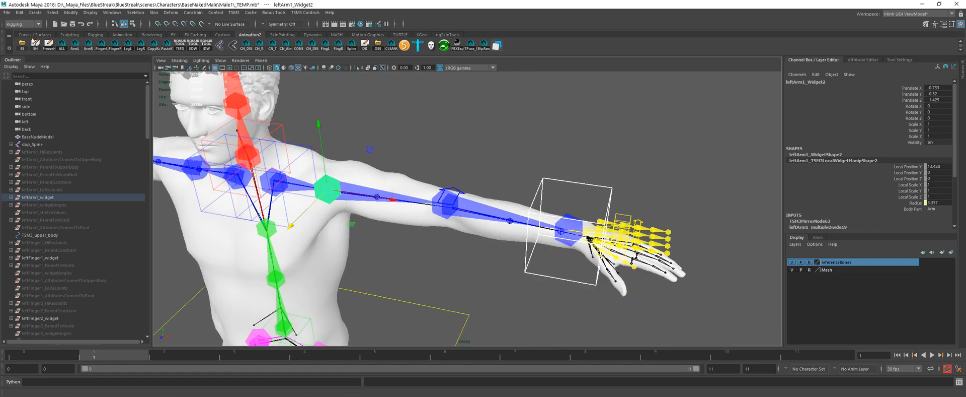
Step: Save the current scene to _TEMP.mb
{"action": "left_click", "coordinate": [7, 12]}
{"action": "left_click", "coordinate": [25, 43]}
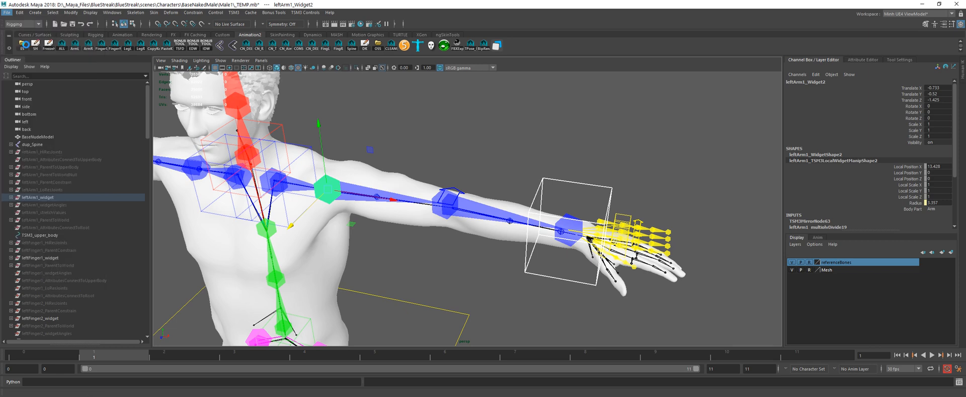
{"action": "left_click", "coordinate": [10, 13]}
{"action": "left_click", "coordinate": [51, 289]}
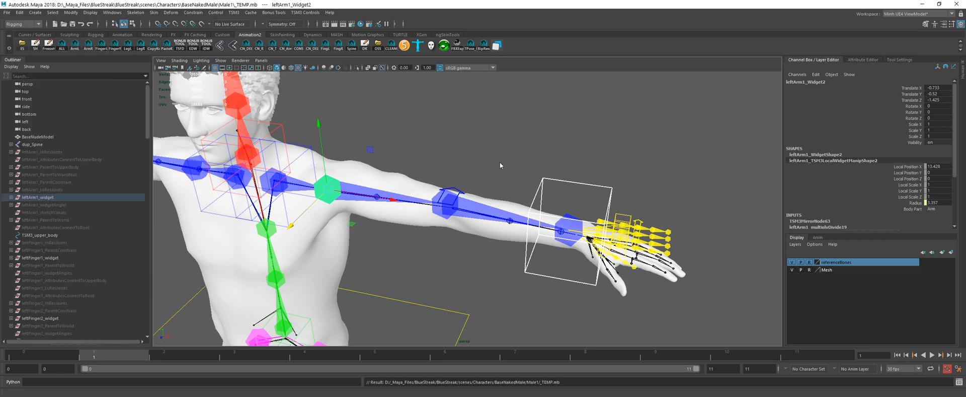
Step: Switch to a fresh Maya session and reopen the recent _TEMP.mb scene without saving the untitled scene
{"action": "left_click", "coordinate": [923, 5]}
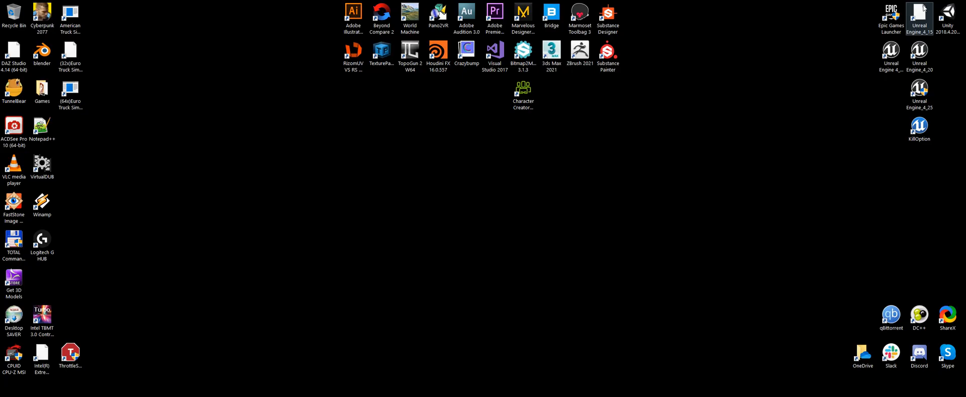
{"action": "left_click", "coordinate": [215, 336]}
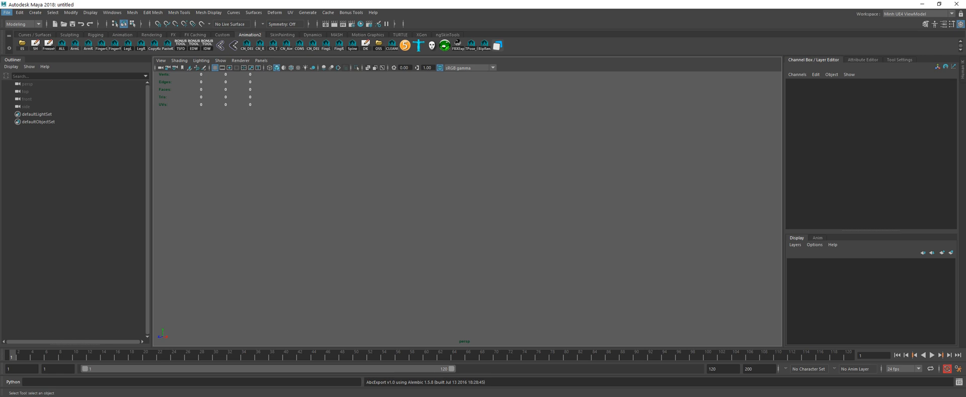
{"action": "left_click", "coordinate": [8, 13]}
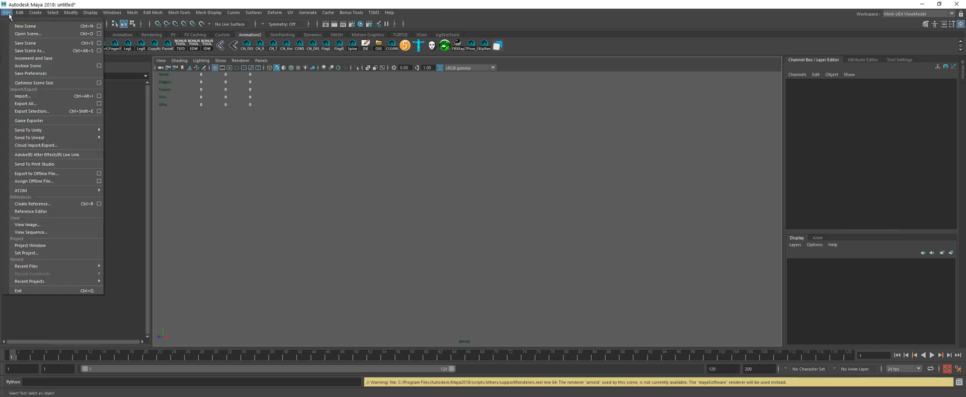
{"action": "mouse_move", "coordinate": [39, 265]}
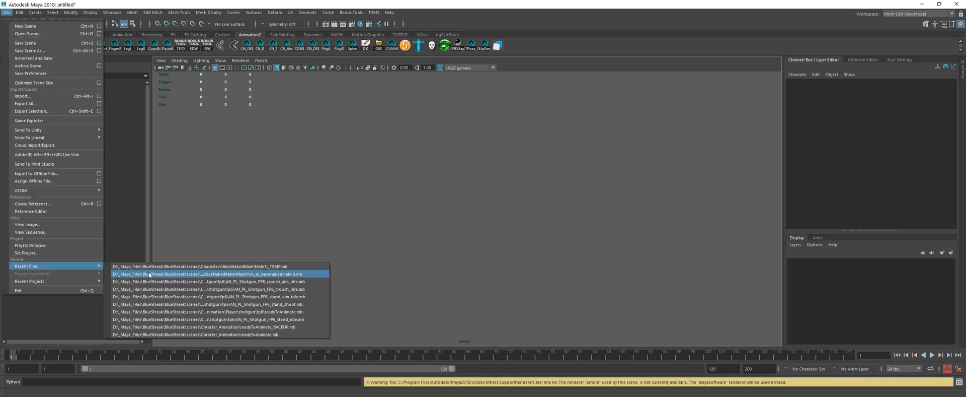
{"action": "left_click", "coordinate": [155, 268]}
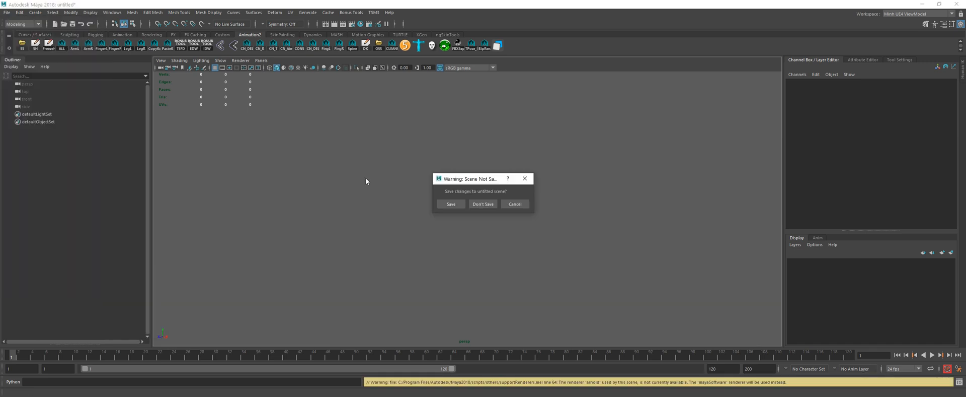
{"action": "left_click", "coordinate": [483, 203]}
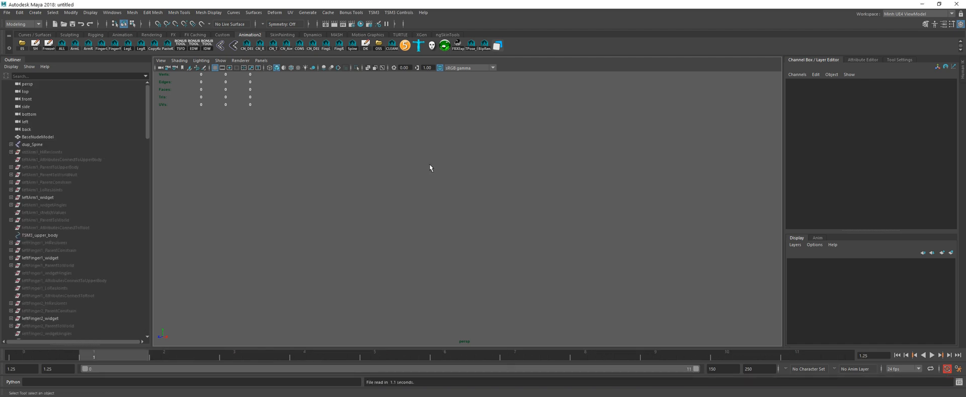
Step: Move the left elbow widget to about X 1.7, Y -0.9, Z 0.3 to match the reference elbow
{"action": "middle_click_drag", "start_coordinate": [451, 176], "coordinate": [458, 171], "text": "alt"}
{"action": "scroll", "coordinate": [458, 171], "scroll_direction": "up", "scroll_amount": 4}
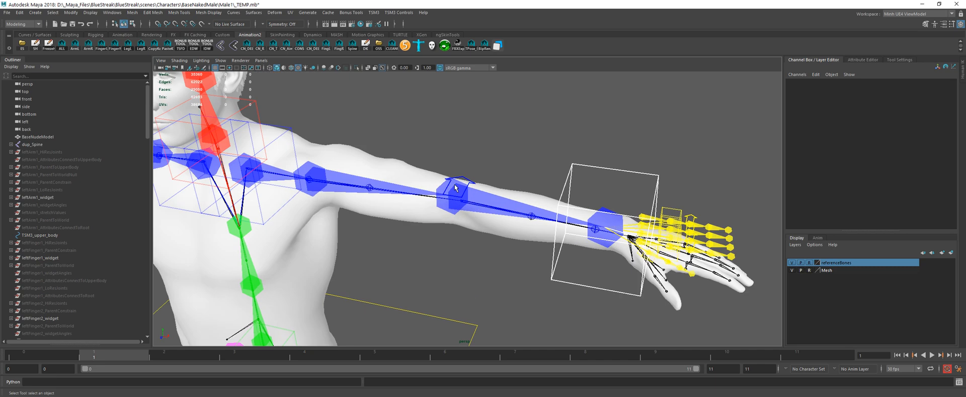
{"action": "left_click_drag", "start_coordinate": [458, 172], "coordinate": [498, 168], "text": "alt"}
{"action": "left_click", "coordinate": [456, 221]}
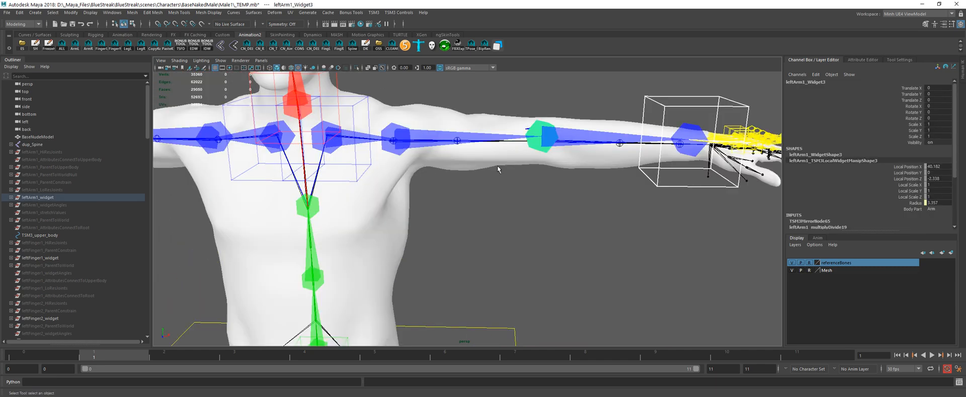
{"action": "middle_click_drag", "start_coordinate": [498, 169], "coordinate": [476, 200], "text": "alt"}
{"action": "left_click_drag", "start_coordinate": [475, 207], "coordinate": [491, 203], "text": "alt"}
{"action": "mouse_move", "coordinate": [492, 203]}
{"action": "middle_mouse_down"}
{"action": "mouse_move", "coordinate": [509, 209]}
{"action": "mouse_move", "coordinate": [514, 201]}
{"action": "mouse_move", "coordinate": [504, 205]}
{"action": "middle_mouse_up"}
{"action": "middle_click_drag", "start_coordinate": [566, 201], "coordinate": [414, 216], "text": "alt"}
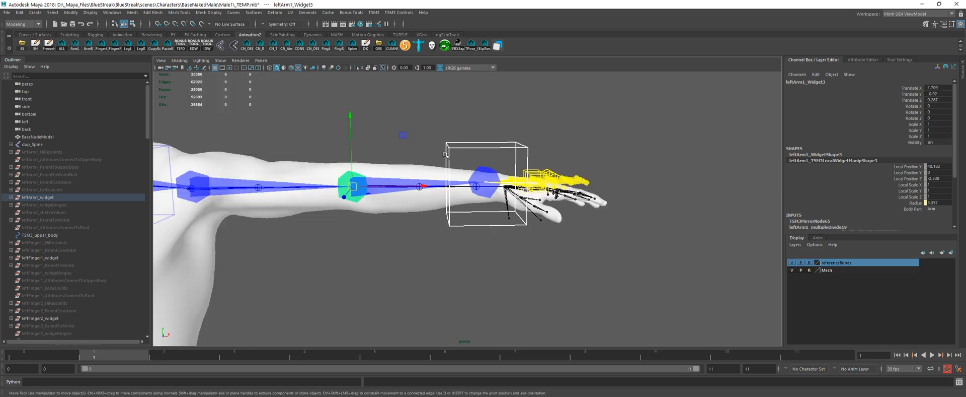
Step: Align the left wrist widget with the reference wrist and move the hand group around it to about X 81.8, Y -0.8, Z -0.3
{"action": "left_click", "coordinate": [455, 160]}
{"action": "middle_click_drag", "start_coordinate": [468, 231], "coordinate": [604, 172]}
{"action": "left_click", "coordinate": [469, 160]}
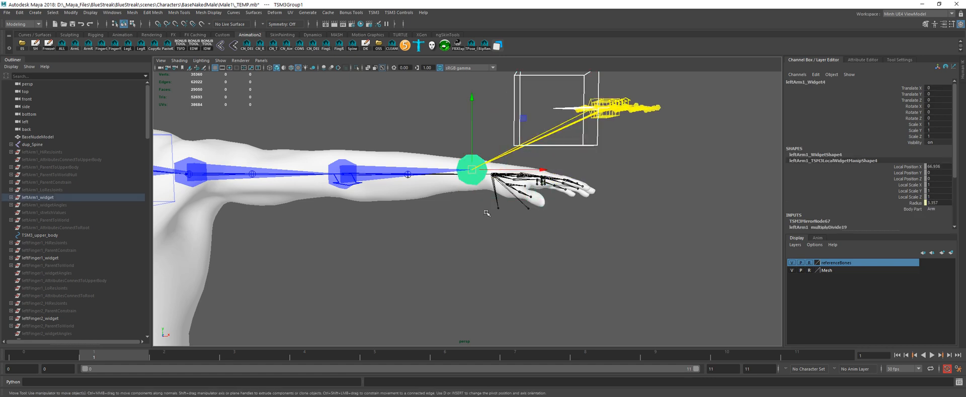
{"action": "middle_click_drag", "start_coordinate": [493, 227], "coordinate": [511, 232]}
{"action": "left_click_drag", "start_coordinate": [486, 219], "coordinate": [488, 104], "text": "alt"}
{"action": "left_click", "coordinate": [501, 107]}
{"action": "key", "text": "["}
{"action": "middle_click_drag", "start_coordinate": [616, 166], "coordinate": [549, 234]}
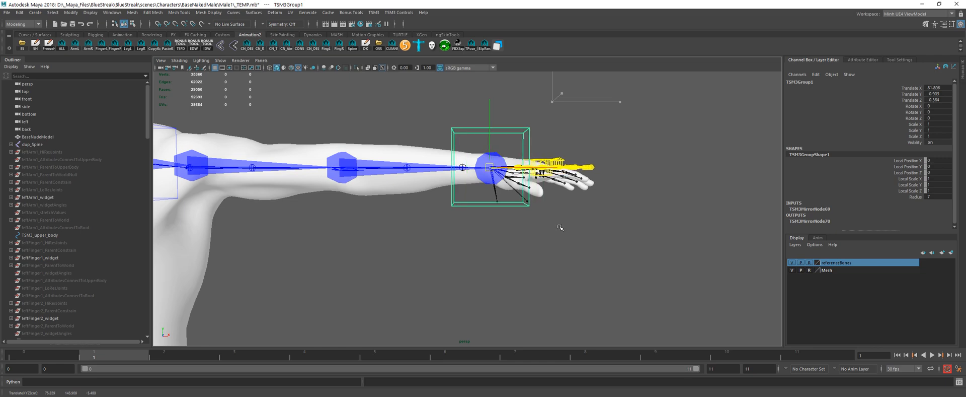
Step: Fine-tune the left hand group's position to about X 81.9, Y -1.2, Z -0.3 at the reference wrist joint
{"action": "left_click_drag", "start_coordinate": [549, 234], "coordinate": [487, 250], "text": "alt"}
{"action": "key", "text": "f"}
{"action": "scroll", "coordinate": [497, 240], "scroll_direction": "down", "scroll_amount": 6}
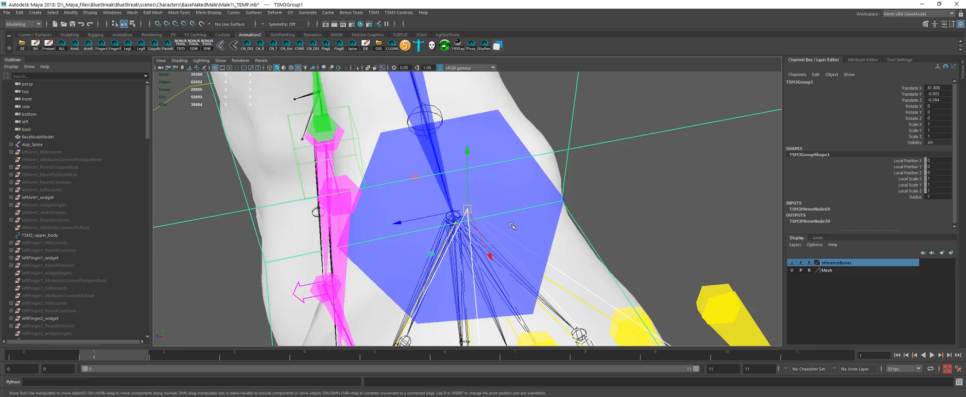
{"action": "middle_click_drag", "start_coordinate": [504, 223], "coordinate": [500, 191], "text": "alt"}
{"action": "left_click_drag", "start_coordinate": [499, 191], "coordinate": [605, 131], "text": "alt"}
{"action": "middle_click_drag", "start_coordinate": [605, 131], "coordinate": [608, 137]}
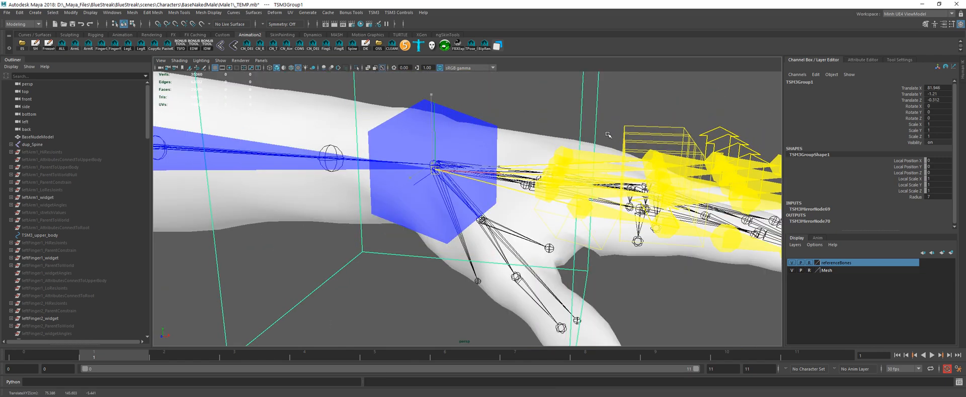
Step: Move the left thumb widget chain back to the reference thumb base at about X 81.2, Z 2.9
{"action": "scroll", "coordinate": [579, 176], "scroll_direction": "down", "scroll_amount": 4}
{"action": "left_click_drag", "start_coordinate": [560, 202], "coordinate": [508, 221], "text": "alt"}
{"action": "left_click_drag", "start_coordinate": [463, 166], "coordinate": [541, 222], "text": "alt"}
{"action": "left_click", "coordinate": [554, 212]}
{"action": "left_click_drag", "start_coordinate": [578, 243], "coordinate": [609, 204], "text": "alt"}
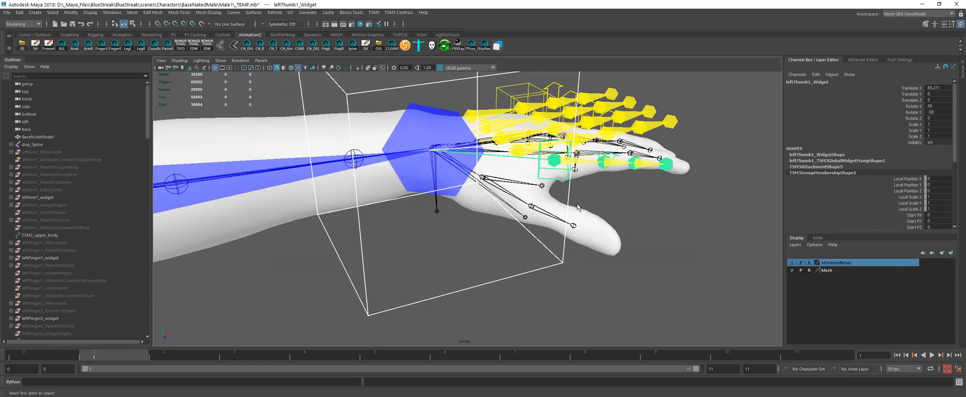
{"action": "middle_click_drag", "start_coordinate": [611, 205], "coordinate": [569, 223]}
{"action": "left_click_drag", "start_coordinate": [566, 223], "coordinate": [518, 228], "text": "alt"}
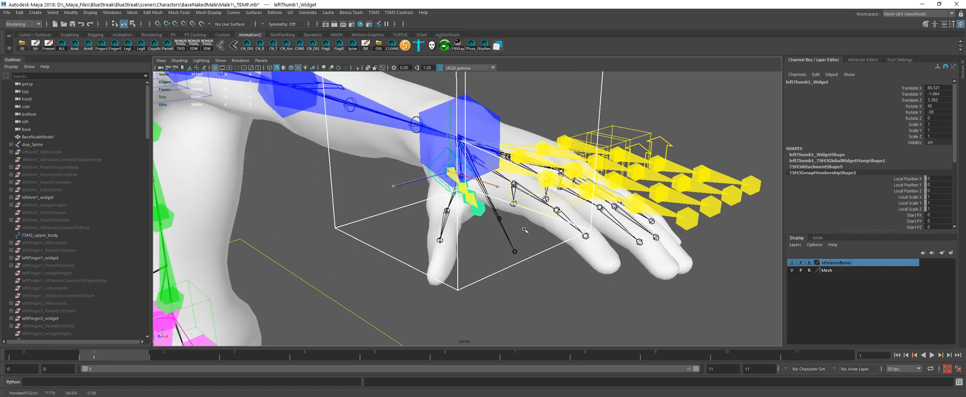
{"action": "middle_click_drag", "start_coordinate": [519, 228], "coordinate": [532, 232]}
{"action": "left_click_drag", "start_coordinate": [532, 232], "coordinate": [587, 227], "text": "alt"}
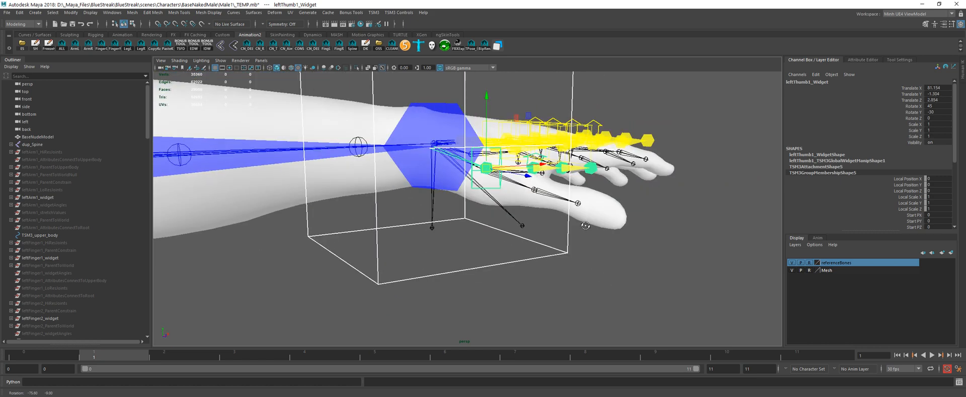
{"action": "middle_click_drag", "start_coordinate": [587, 227], "coordinate": [589, 228]}
{"action": "left_click_drag", "start_coordinate": [588, 228], "coordinate": [529, 251], "text": "alt"}
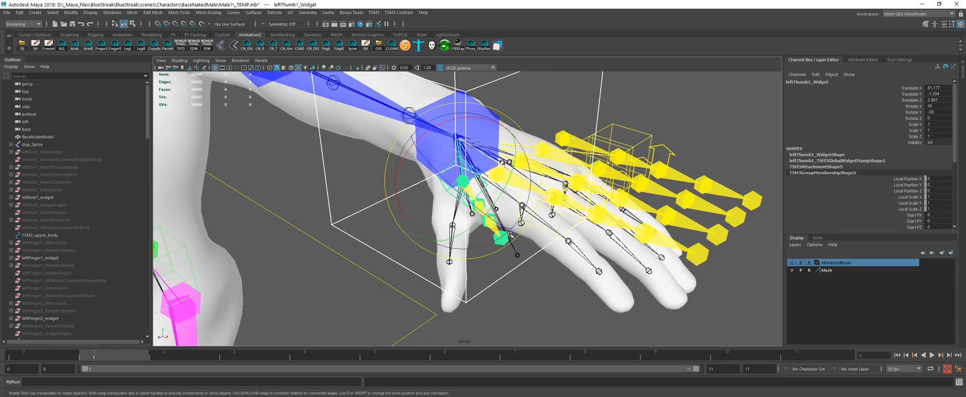
Step: Rotate the left thumb chain to about X 79.1, Y -51.8, Z -29.9 along the mesh thumb
{"action": "key", "text": "e"}
{"action": "left_click_drag", "start_coordinate": [484, 184], "coordinate": [527, 216]}
{"action": "scroll", "coordinate": [512, 194], "scroll_direction": "up", "scroll_amount": 3}
Step: Shift the left thumb's base widget to about X 81.1, Y -1.4, Z 2.7
{"action": "key", "text": "w"}
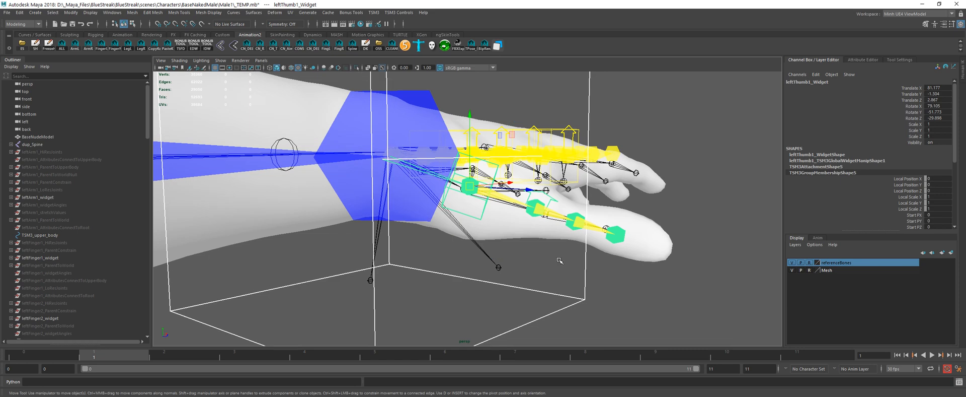
{"action": "middle_click_drag", "start_coordinate": [560, 259], "coordinate": [554, 260]}
{"action": "left_click_drag", "start_coordinate": [554, 260], "coordinate": [367, 231], "text": "alt"}
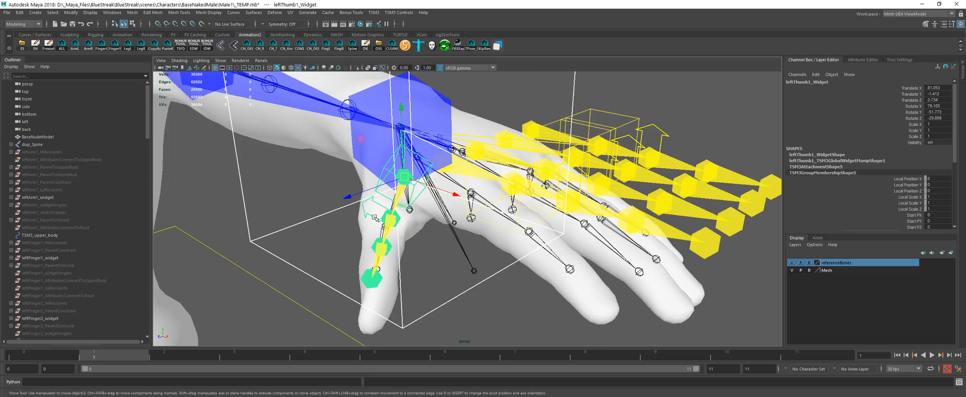
{"action": "left_click_drag", "start_coordinate": [429, 235], "coordinate": [468, 226], "text": "alt"}
{"action": "left_click_drag", "start_coordinate": [443, 228], "coordinate": [498, 218], "text": "alt"}
Step: Cycle the Mesh layer's display mode to inspect the thumb widgets inside the hand, ending on shaded reference display
{"action": "key", "text": "q"}
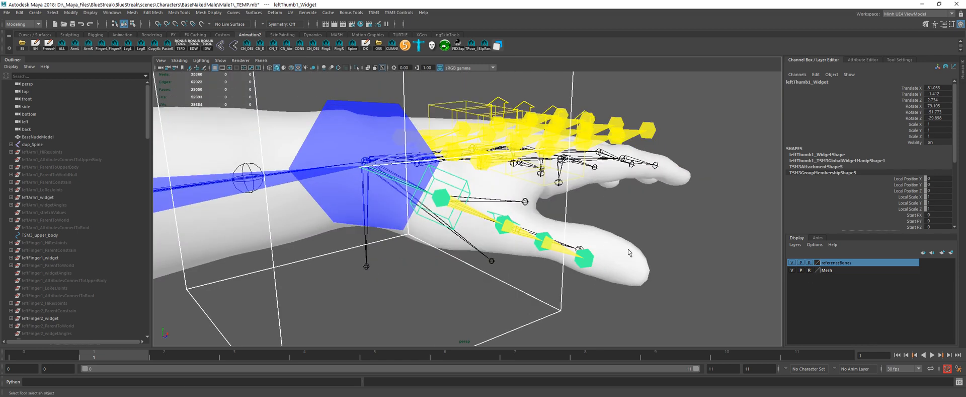
{"action": "left_click", "coordinate": [809, 270]}
{"action": "left_click", "coordinate": [524, 218]}
{"action": "left_click_drag", "start_coordinate": [525, 217], "coordinate": [593, 232], "text": "alt"}
{"action": "left_click", "coordinate": [394, 266]}
{"action": "left_click", "coordinate": [808, 270]}
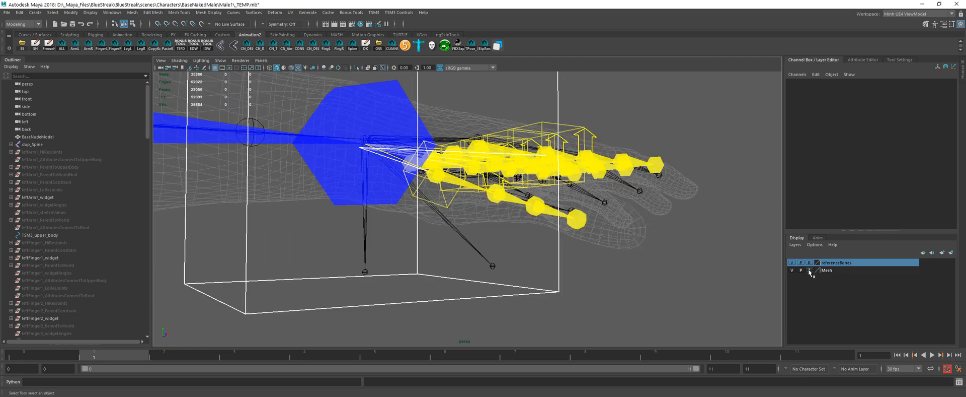
{"action": "left_click", "coordinate": [809, 271]}
Step: Rotate the left thumb chain about its own length to about X 123.7, Y -52.4, Z -27.2
{"action": "left_click_drag", "start_coordinate": [491, 211], "coordinate": [462, 237], "text": "alt"}
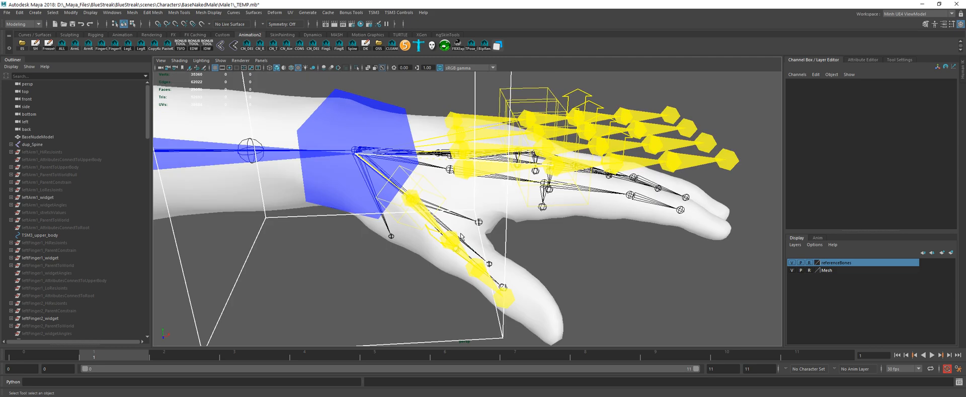
{"action": "left_click", "coordinate": [399, 225]}
{"action": "left_click_drag", "start_coordinate": [400, 224], "coordinate": [425, 197], "text": "alt"}
{"action": "key", "text": "e"}
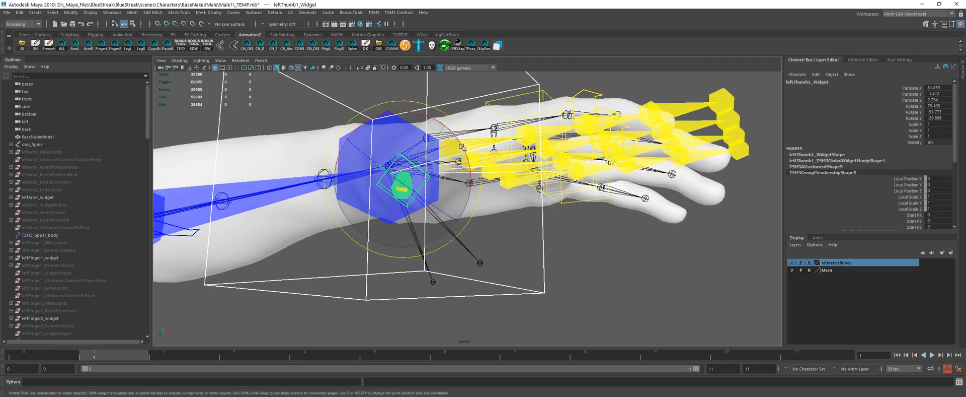
{"action": "left_click_drag", "start_coordinate": [432, 120], "coordinate": [424, 89]}
{"action": "left_click_drag", "start_coordinate": [416, 160], "coordinate": [480, 173], "text": "alt"}
Step: Move the thumb base widget to about X 81.0, Y -1.6, Z 2.7 and rotate it to about X 120.7, Y -53.1, Z -24.4
{"action": "key", "text": "w"}
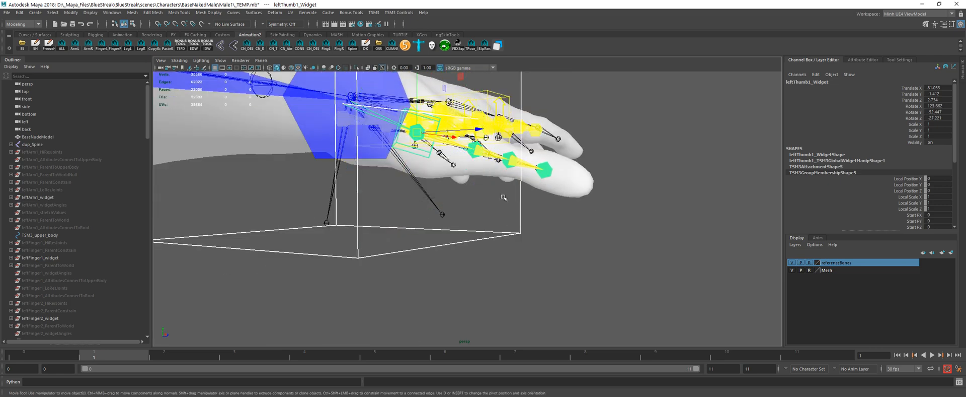
{"action": "middle_click_drag", "start_coordinate": [505, 197], "coordinate": [506, 205]}
{"action": "key", "text": "e"}
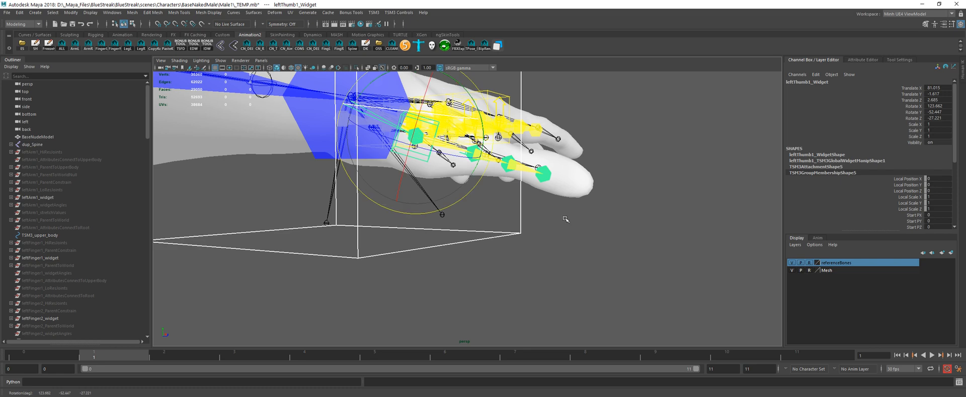
{"action": "middle_click_drag", "start_coordinate": [565, 218], "coordinate": [565, 217]}
{"action": "left_click_drag", "start_coordinate": [510, 208], "coordinate": [473, 180], "text": "alt"}
{"action": "key", "text": "f"}
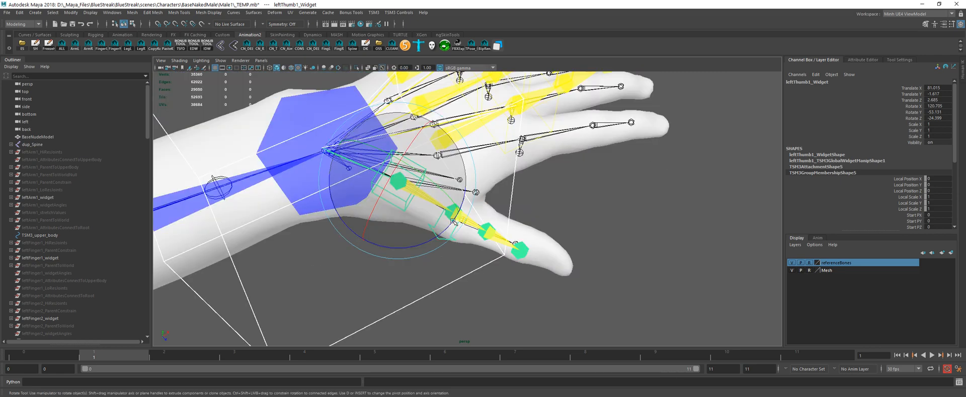
Step: Move the left thumb's second joint widget to about X 0.5, Y 0.1 and extend the tip widget toward the end of the mesh thumb
{"action": "left_click", "coordinate": [449, 218]}
{"action": "key", "text": "w"}
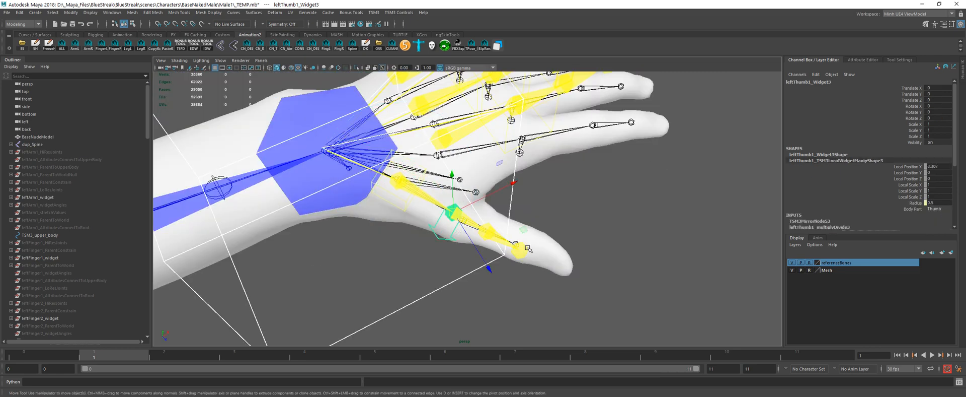
{"action": "middle_click_drag", "start_coordinate": [554, 235], "coordinate": [567, 225]}
{"action": "left_click_drag", "start_coordinate": [567, 225], "coordinate": [530, 195], "text": "alt"}
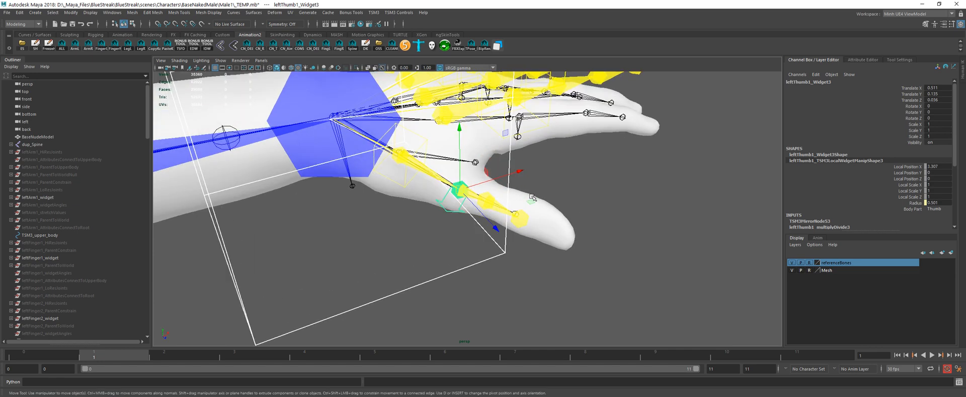
{"action": "left_click", "coordinate": [520, 223]}
{"action": "left_click_drag", "start_coordinate": [592, 231], "coordinate": [629, 245]}
Step: Move the left thumb's third joint widget to about X 1.4, Y -0.2, Z 0.1 inside the mesh thumb
{"action": "left_click", "coordinate": [483, 209]}
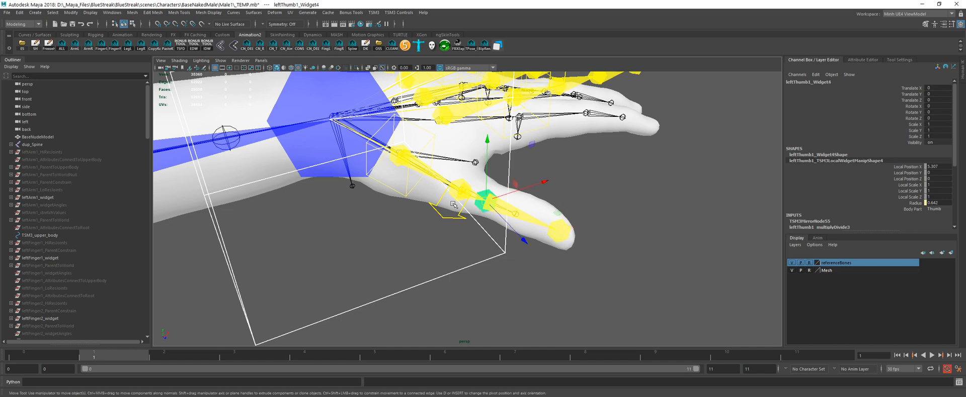
{"action": "middle_click_drag", "start_coordinate": [535, 263], "coordinate": [562, 275]}
{"action": "left_click_drag", "start_coordinate": [562, 275], "coordinate": [582, 244], "text": "alt"}
{"action": "middle_click_drag", "start_coordinate": [582, 244], "coordinate": [578, 231]}
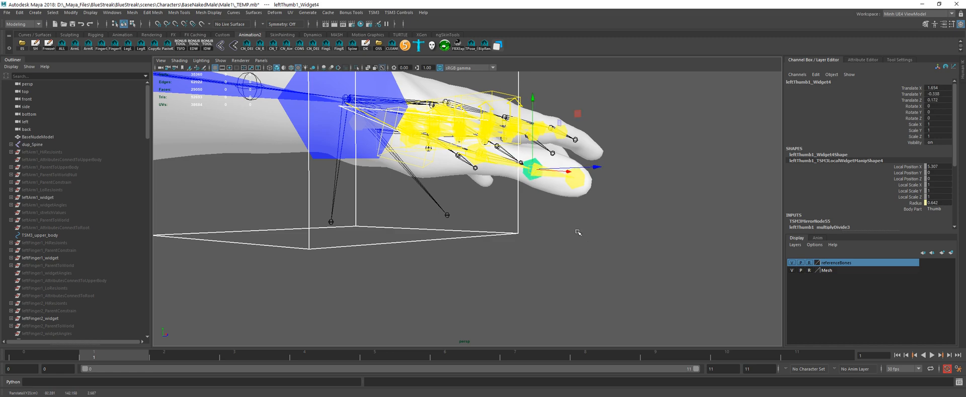
{"action": "left_click_drag", "start_coordinate": [578, 231], "coordinate": [497, 271], "text": "alt"}
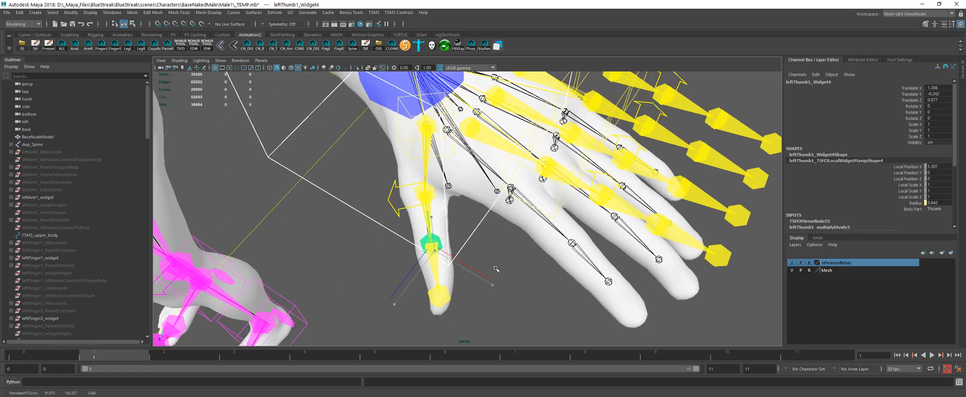
{"action": "middle_click_drag", "start_coordinate": [497, 272], "coordinate": [489, 280]}
{"action": "left_click_drag", "start_coordinate": [490, 280], "coordinate": [565, 229], "text": "alt"}
{"action": "mouse_move", "coordinate": [566, 229]}
{"action": "middle_mouse_down"}
{"action": "mouse_move", "coordinate": [571, 205]}
{"action": "mouse_move", "coordinate": [560, 249]}
{"action": "mouse_move", "coordinate": [565, 225]}
{"action": "middle_mouse_up"}
{"action": "mouse_move", "coordinate": [565, 225]}
{"action": "left_mouse_down", "text": "alt"}
{"action": "mouse_move", "coordinate": [535, 242]}
{"action": "mouse_move", "coordinate": [513, 237]}
{"action": "mouse_move", "coordinate": [553, 222]}
{"action": "left_mouse_up", "text": "alt"}
Step: Refine the thumb's second joint to about X 0.54, Y 0.14, Z 0.07 and its tip to about X 2.0, Y -0.6, Z 0.1
{"action": "left_click", "coordinate": [464, 185]}
{"action": "middle_click_drag", "start_coordinate": [554, 223], "coordinate": [556, 222]}
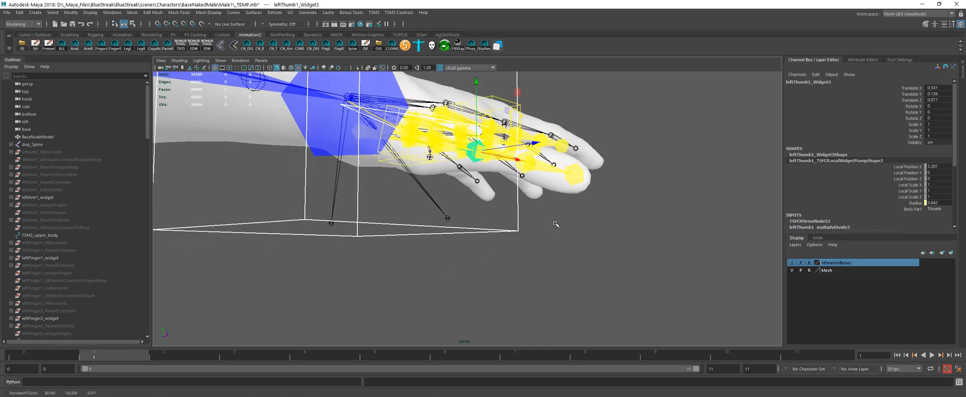
{"action": "left_click_drag", "start_coordinate": [557, 222], "coordinate": [540, 229], "text": "alt"}
{"action": "left_click", "coordinate": [565, 193]}
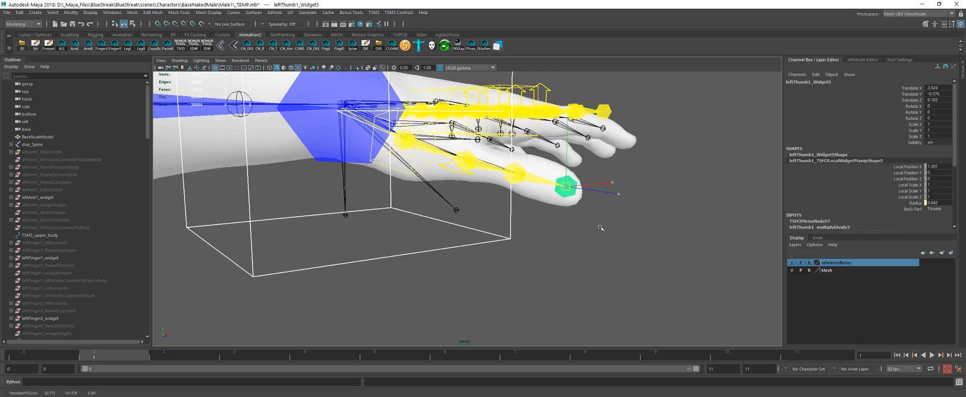
{"action": "left_click_drag", "start_coordinate": [599, 226], "coordinate": [554, 207], "text": "alt"}
Step: Move the leftFinger4 widget to about X 87.9, Y -1.0, Z 3.7, near the index finger's knuckle
{"action": "left_click", "coordinate": [530, 225]}
{"action": "middle_click_drag", "start_coordinate": [588, 229], "coordinate": [569, 234]}
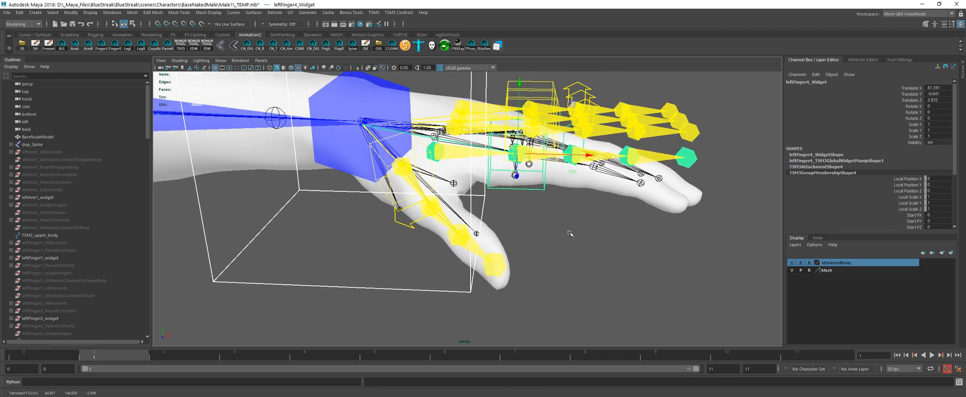
{"action": "left_click_drag", "start_coordinate": [570, 234], "coordinate": [522, 251], "text": "alt"}
{"action": "left_click_drag", "start_coordinate": [506, 214], "coordinate": [437, 227], "text": "alt"}
{"action": "middle_click_drag", "start_coordinate": [408, 286], "coordinate": [390, 302]}
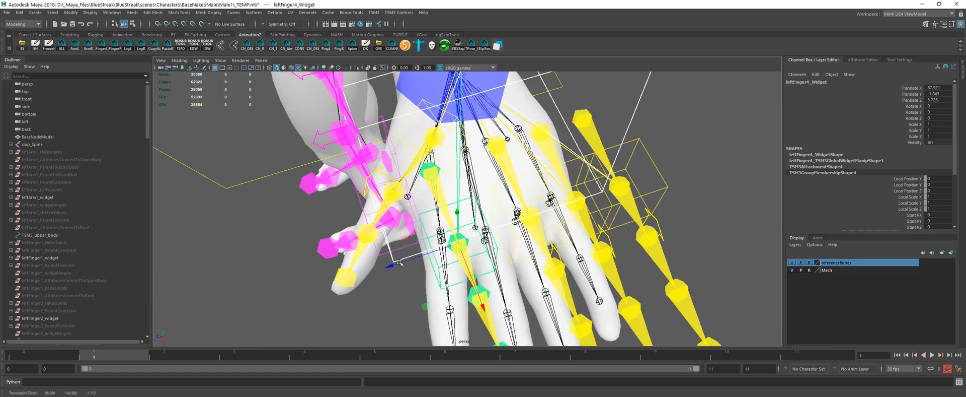
{"action": "left_click_drag", "start_coordinate": [390, 302], "coordinate": [450, 297], "text": "alt"}
Step: Nudge the left index finger's base joint widget to about X 0.04, Y -0.03, Z 0.04 within the palm
{"action": "left_click", "coordinate": [425, 192]}
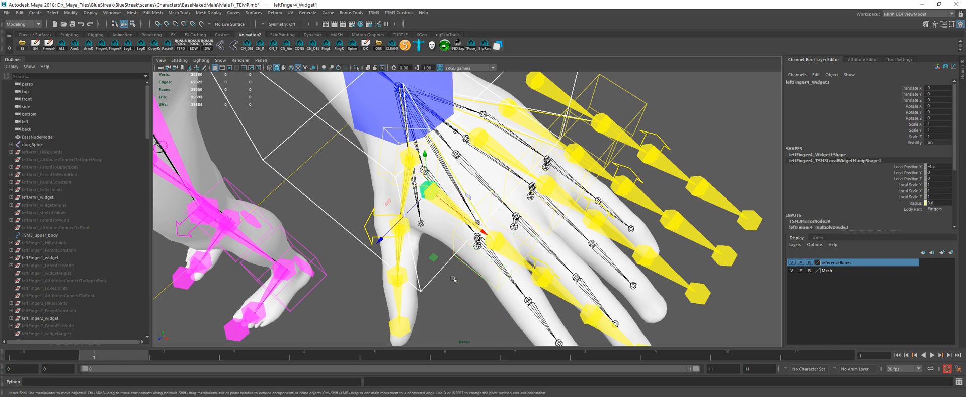
{"action": "middle_click_drag", "start_coordinate": [471, 290], "coordinate": [434, 234]}
{"action": "left_click_drag", "start_coordinate": [434, 235], "coordinate": [442, 226], "text": "alt"}
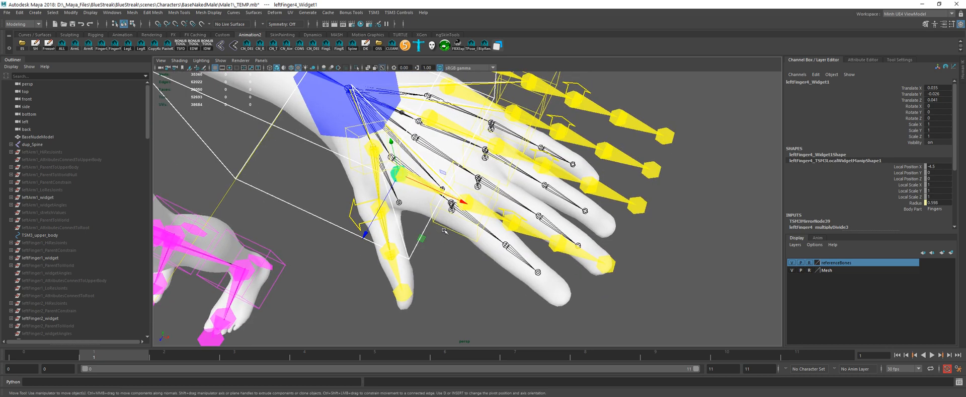
Step: Move the whole left index finger widget off the hand to about X 91.6, Y -2.6, Z 6.4, exposing the reference bones
{"action": "left_click", "coordinate": [442, 226]}
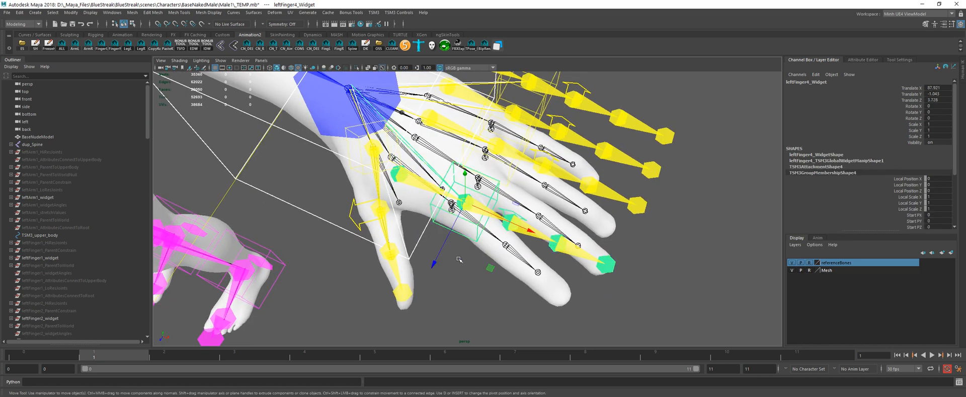
{"action": "middle_click_drag", "start_coordinate": [459, 259], "coordinate": [467, 273]}
{"action": "left_click_drag", "start_coordinate": [495, 288], "coordinate": [505, 292], "text": "alt"}
{"action": "middle_click_drag", "start_coordinate": [505, 292], "coordinate": [521, 348], "text": "alt"}
{"action": "key", "text": "q"}
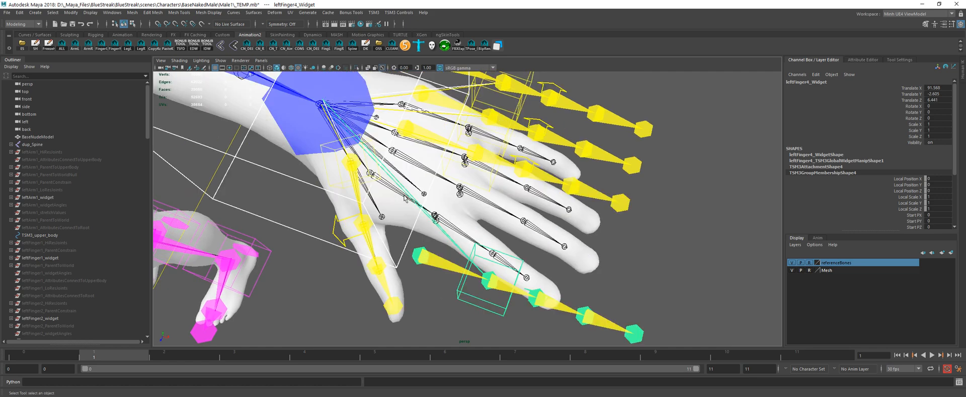
Step: Examine how the reference finger bones run from the wrist through the palm to the knuckles
{"action": "left_click", "coordinate": [399, 193]}
{"action": "left_click_drag", "start_coordinate": [399, 194], "coordinate": [462, 186], "text": "alt"}
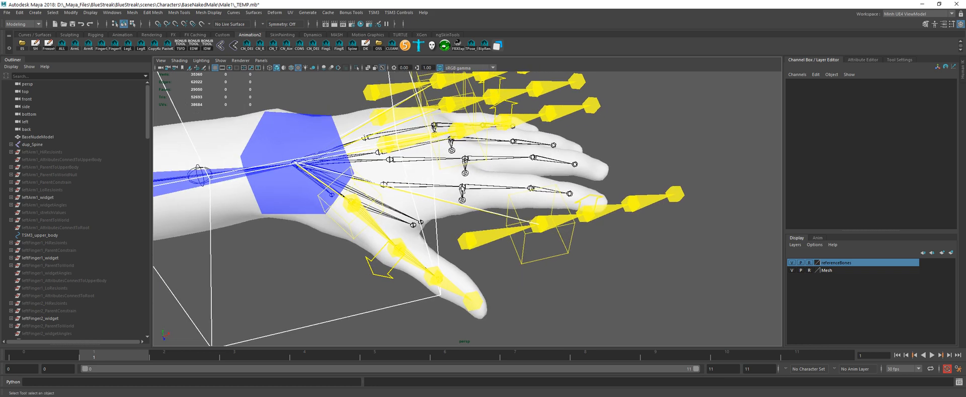
{"action": "left_click_drag", "start_coordinate": [384, 184], "coordinate": [454, 225], "text": "alt"}
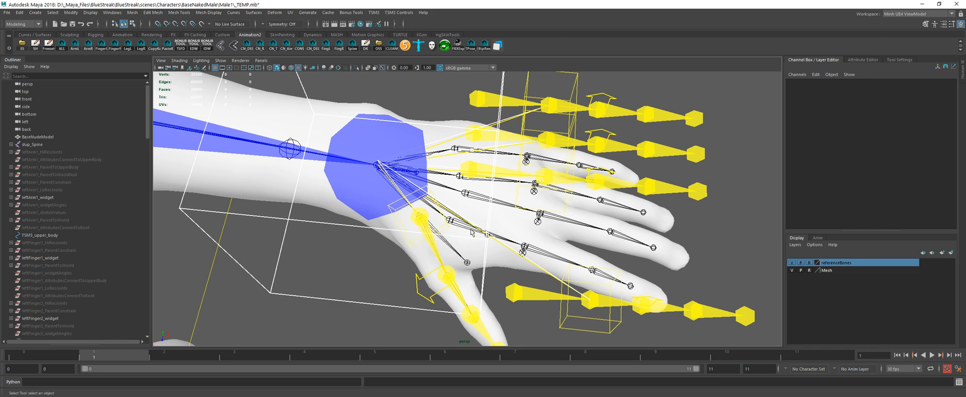
{"action": "left_click_drag", "start_coordinate": [484, 231], "coordinate": [389, 155], "text": "alt"}
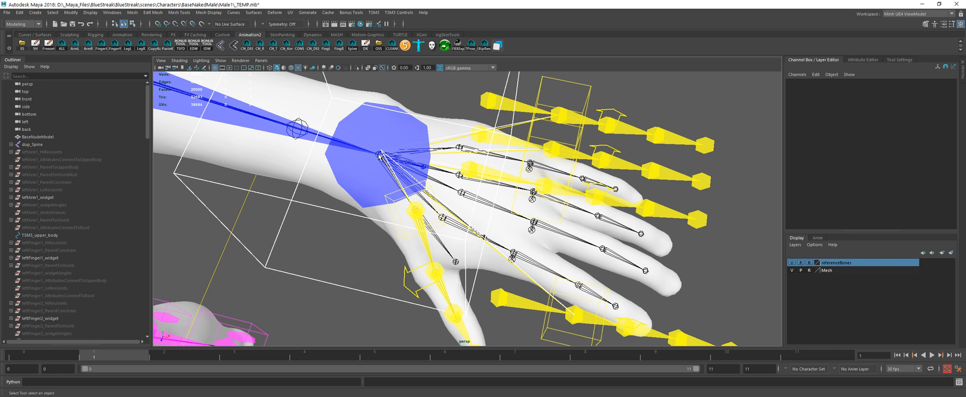
{"action": "left_click_drag", "start_coordinate": [412, 195], "coordinate": [443, 238], "text": "alt"}
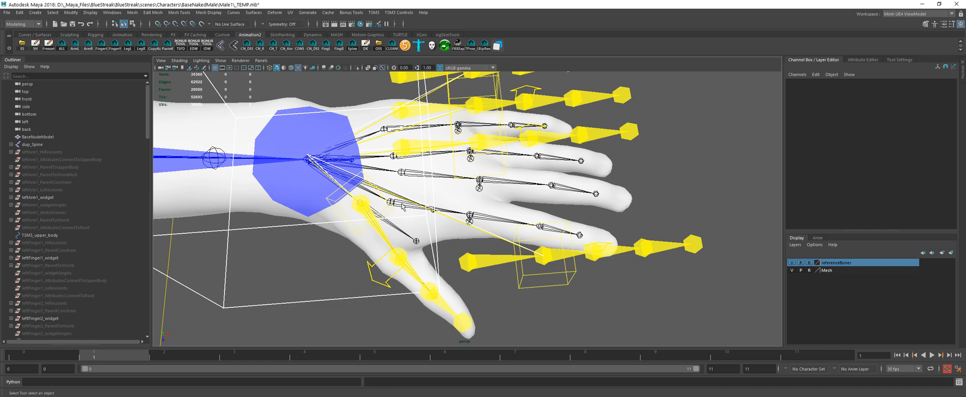
{"action": "left_click_drag", "start_coordinate": [402, 207], "coordinate": [402, 139], "text": "alt"}
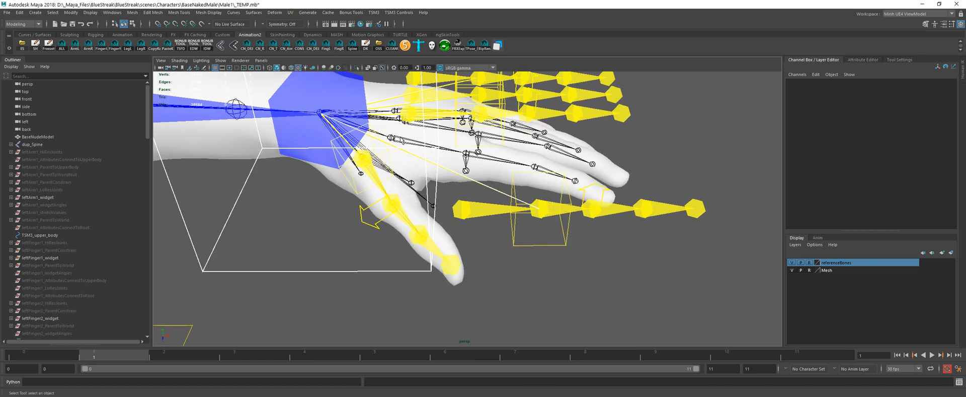
{"action": "left_click_drag", "start_coordinate": [459, 153], "coordinate": [480, 152], "text": "alt"}
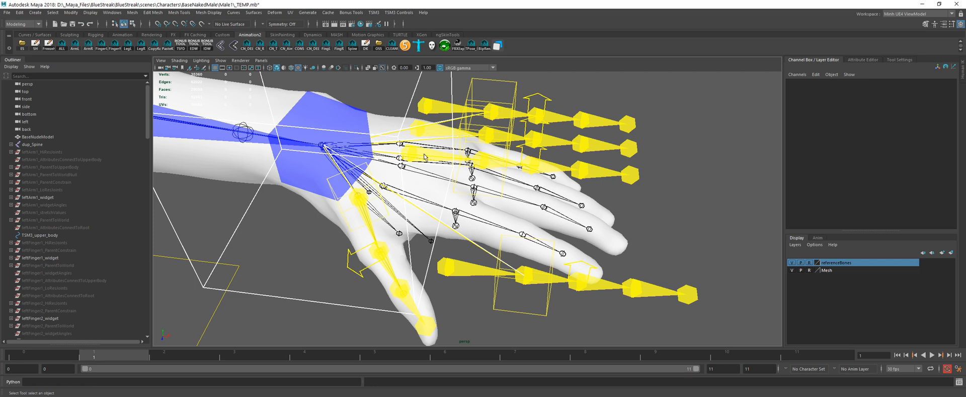
{"action": "left_click_drag", "start_coordinate": [398, 178], "coordinate": [408, 173], "text": "alt"}
{"action": "left_click_drag", "start_coordinate": [485, 252], "coordinate": [488, 263], "text": "alt"}
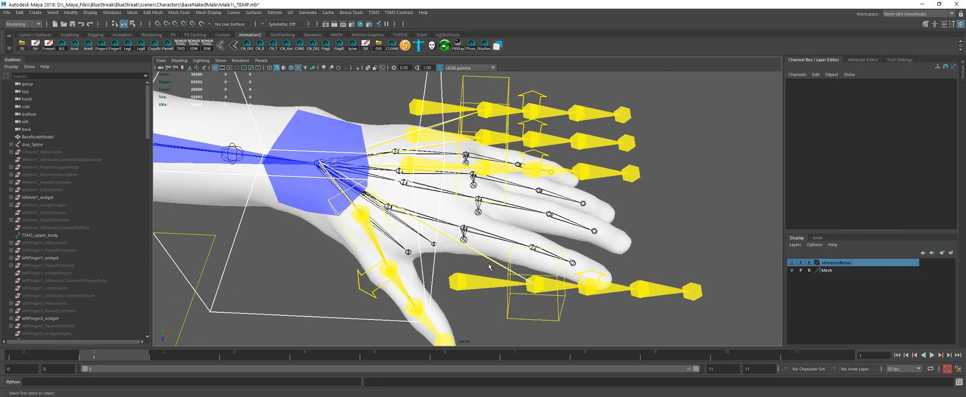
Step: Move the left index finger widget back onto the knuckle at about X 87.27, Y -0.22, Z 4.44
{"action": "left_click", "coordinate": [519, 318]}
{"action": "left_click_drag", "start_coordinate": [518, 318], "coordinate": [500, 336], "text": "alt"}
{"action": "key", "text": "w"}
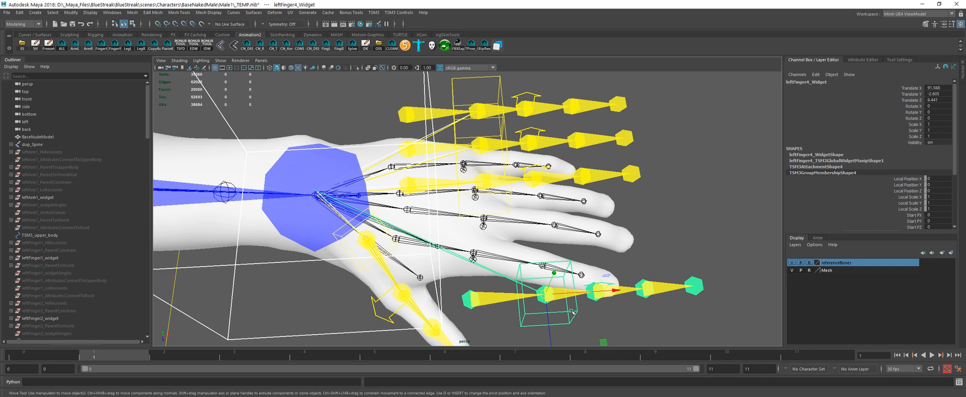
{"action": "middle_click_drag", "start_coordinate": [585, 319], "coordinate": [513, 277]}
{"action": "left_click_drag", "start_coordinate": [513, 277], "coordinate": [432, 258], "text": "alt"}
{"action": "middle_click_drag", "start_coordinate": [432, 258], "coordinate": [462, 198], "text": "alt"}
{"action": "left_click_drag", "start_coordinate": [462, 198], "coordinate": [414, 260], "text": "alt"}
{"action": "middle_click_drag", "start_coordinate": [414, 260], "coordinate": [403, 268]}
{"action": "left_click_drag", "start_coordinate": [403, 268], "coordinate": [516, 245], "text": "alt"}
{"action": "middle_click_drag", "start_coordinate": [516, 244], "coordinate": [520, 211]}
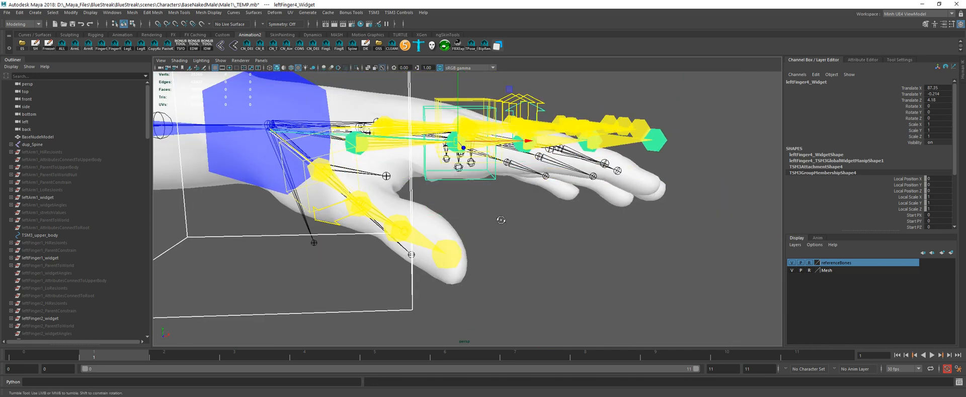
{"action": "left_click_drag", "start_coordinate": [500, 218], "coordinate": [422, 247], "text": "alt"}
{"action": "middle_click_drag", "start_coordinate": [369, 272], "coordinate": [363, 269]}
Step: Rotate the left index finger widget to about X 0.8, Y -11.9, Z 0.1 along the mesh finger
{"action": "key", "text": "e"}
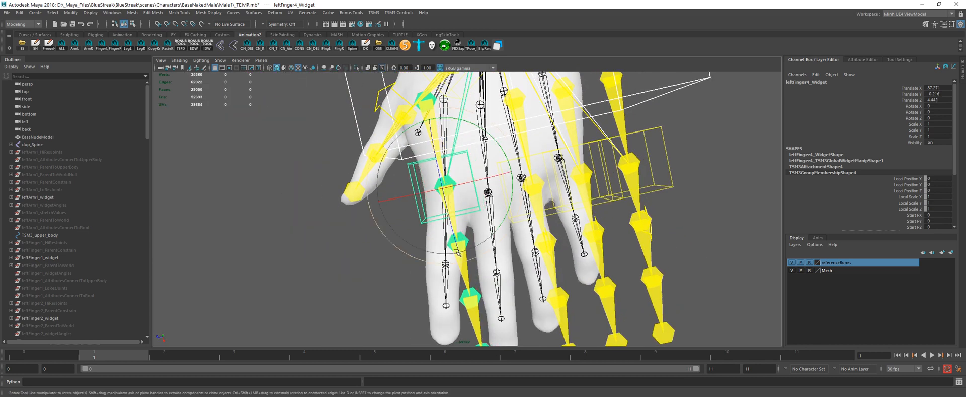
{"action": "left_click_drag", "start_coordinate": [495, 246], "coordinate": [490, 249]}
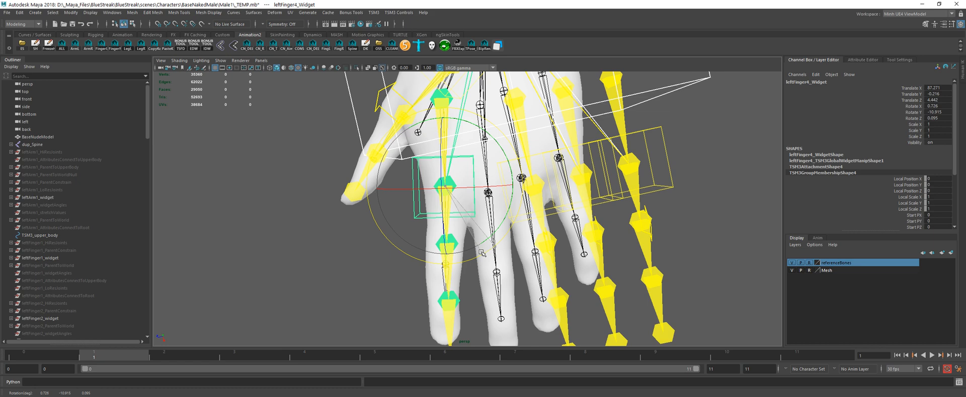
{"action": "left_click_drag", "start_coordinate": [482, 252], "coordinate": [481, 253]}
{"action": "left_click_drag", "start_coordinate": [355, 255], "coordinate": [357, 231], "text": "alt"}
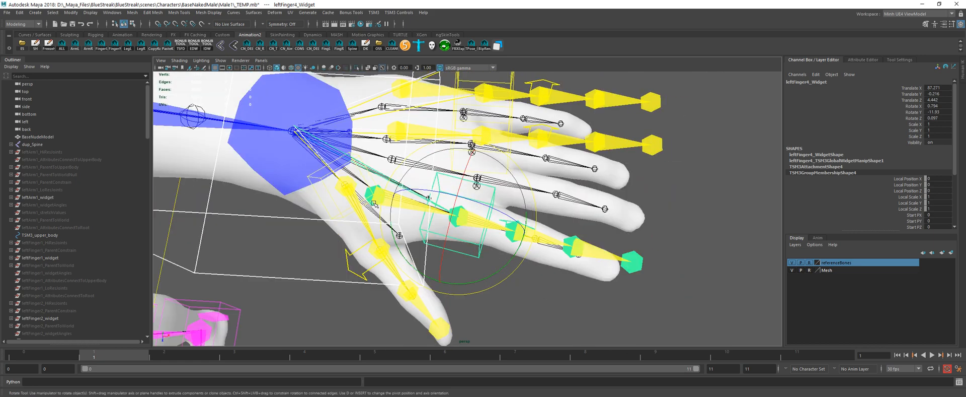
Step: Check the TSM3 rig options for the spine, arm and leg, and close them without applying changes
{"action": "left_click", "coordinate": [374, 13]}
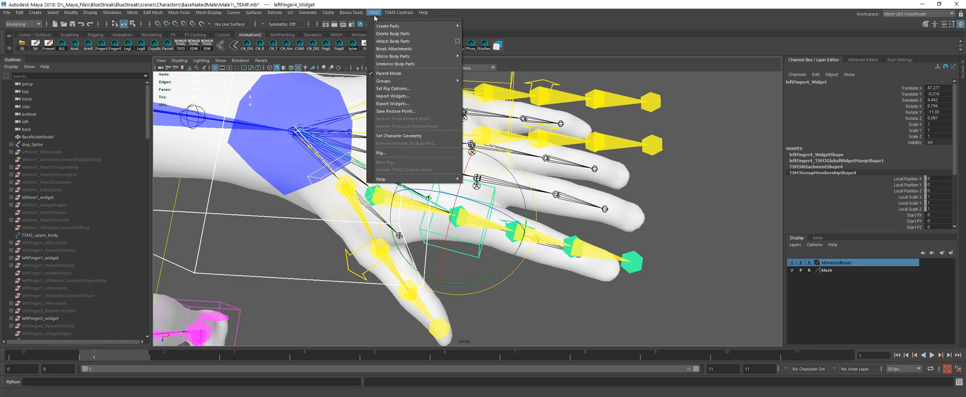
{"action": "left_click", "coordinate": [398, 91]}
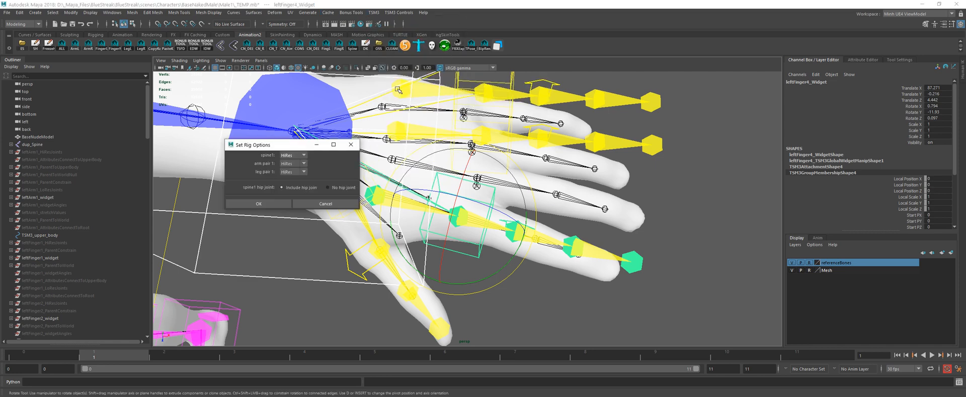
{"action": "left_click", "coordinate": [327, 205]}
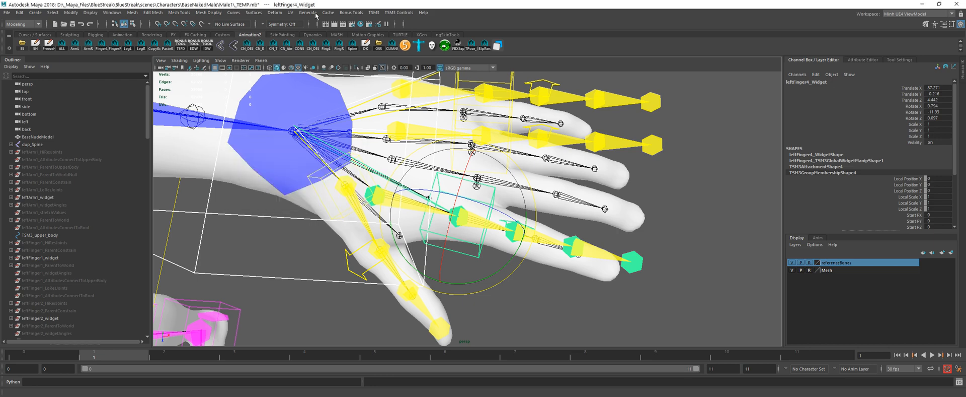
Step: Switch to the Rigging menu set and check the finger and thumb settings in the Arm import options without creating an arm
{"action": "left_click", "coordinate": [315, 13]}
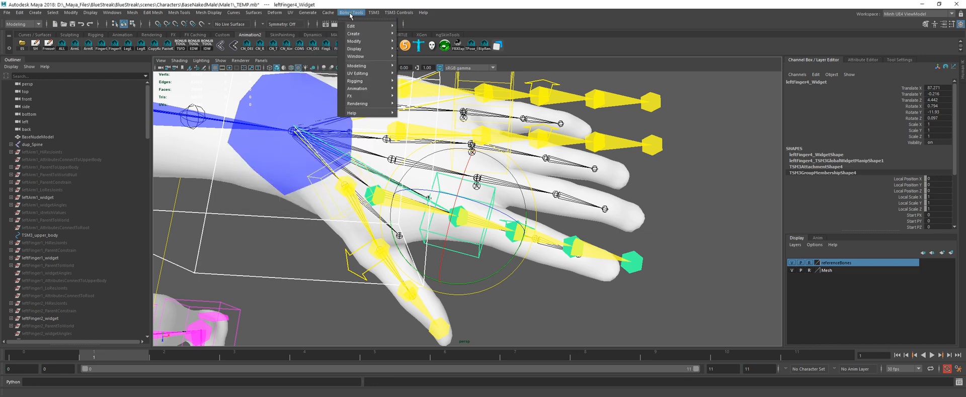
{"action": "left_click", "coordinate": [24, 24]}
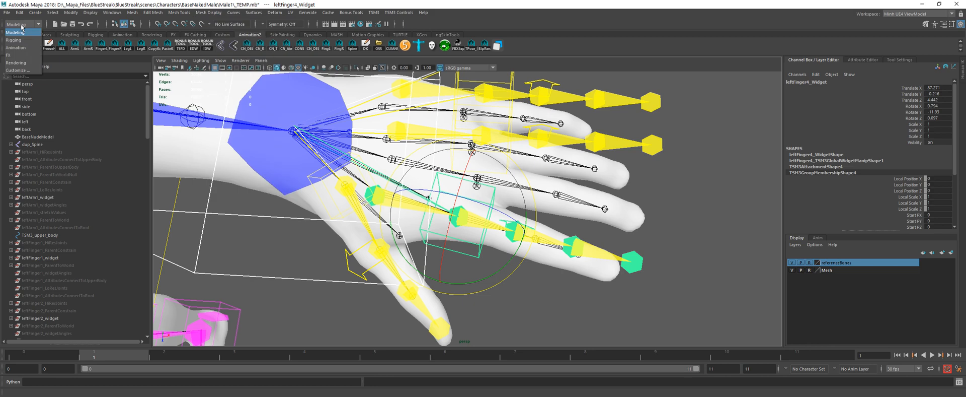
{"action": "left_click", "coordinate": [21, 38]}
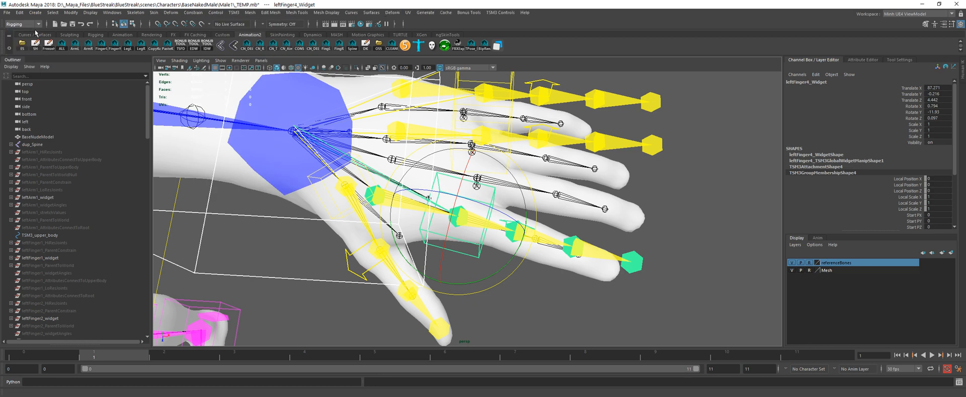
{"action": "left_click", "coordinate": [234, 13]}
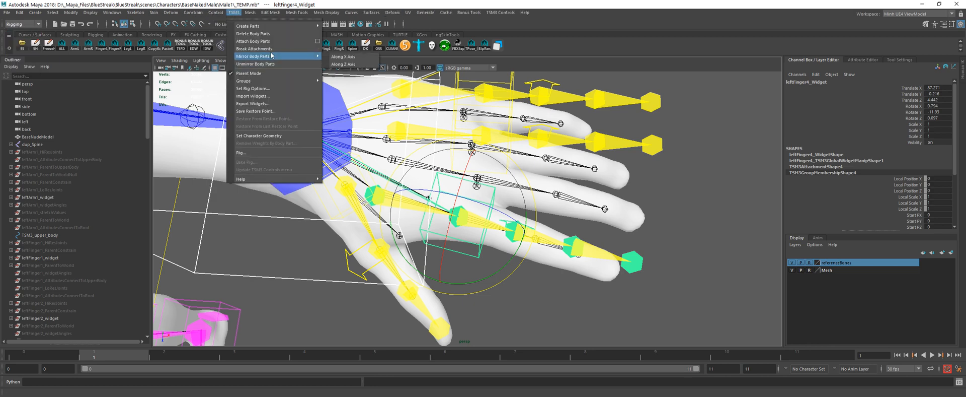
{"action": "mouse_move", "coordinate": [282, 26]}
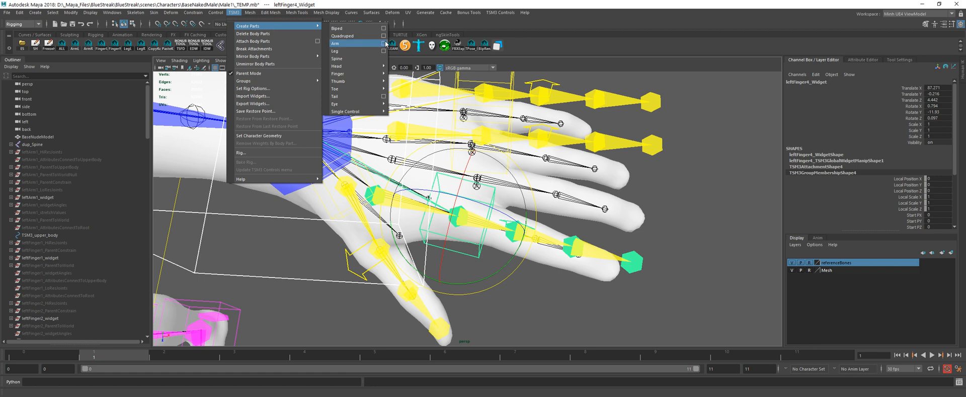
{"action": "left_click", "coordinate": [365, 44]}
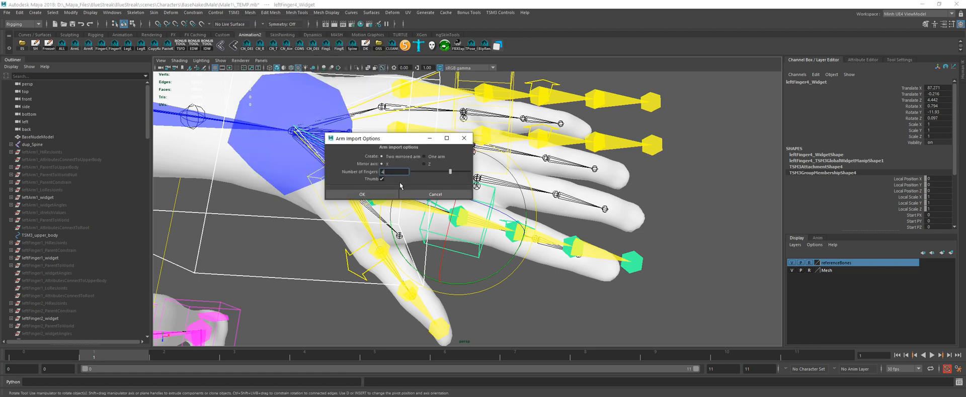
{"action": "left_click", "coordinate": [426, 194]}
Step: Adjust the position of the left index finger's base joint widget inside the palm
{"action": "left_click_drag", "start_coordinate": [486, 261], "coordinate": [523, 272], "text": "alt"}
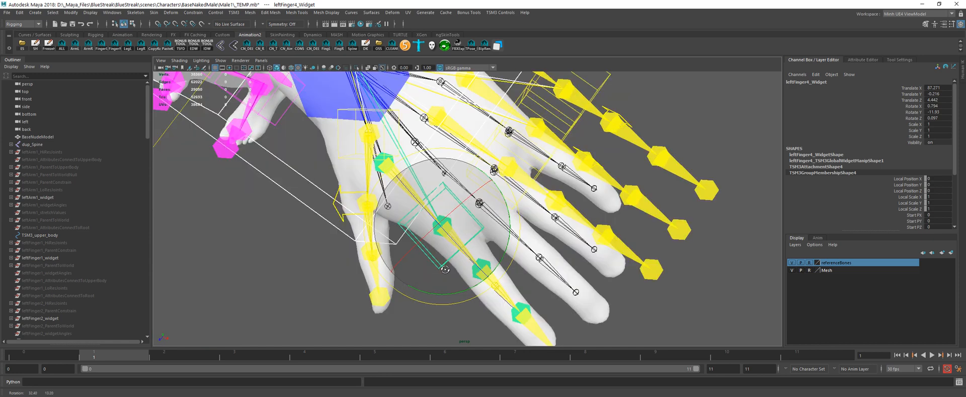
{"action": "left_click_drag", "start_coordinate": [445, 270], "coordinate": [348, 211], "text": "alt"}
{"action": "left_click", "coordinate": [342, 210]}
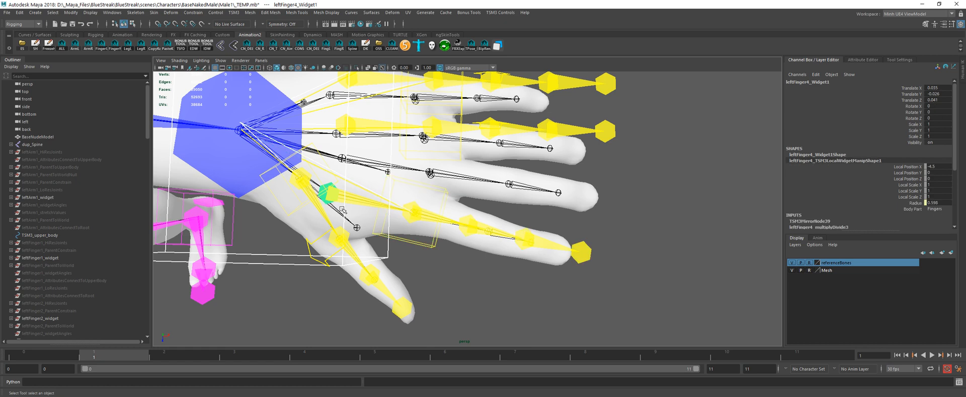
{"action": "key", "text": "w"}
{"action": "mouse_move", "coordinate": [448, 269]}
{"action": "middle_mouse_down"}
{"action": "mouse_move", "coordinate": [469, 273]}
{"action": "mouse_move", "coordinate": [443, 268]}
{"action": "middle_mouse_up"}
{"action": "key", "text": "q"}
Step: Rotate the left index finger widget to about X 1.2, Y -14.5, Z -2.2 to follow the mesh finger
{"action": "left_click", "coordinate": [433, 247]}
{"action": "left_click_drag", "start_coordinate": [453, 252], "coordinate": [471, 239], "text": "alt"}
{"action": "key", "text": "e"}
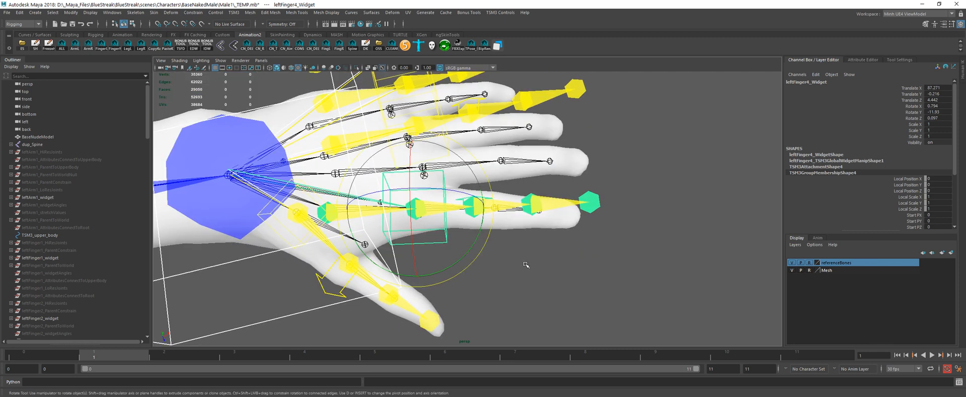
{"action": "middle_click_drag", "start_coordinate": [526, 264], "coordinate": [524, 266]}
{"action": "left_click_drag", "start_coordinate": [524, 267], "coordinate": [521, 219], "text": "alt"}
{"action": "middle_click_drag", "start_coordinate": [522, 220], "coordinate": [522, 222]}
{"action": "left_click_drag", "start_coordinate": [523, 222], "coordinate": [484, 239], "text": "alt"}
Step: Move the left index finger's middle joint widget farther along the mesh finger toward the tip
{"action": "key", "text": "q"}
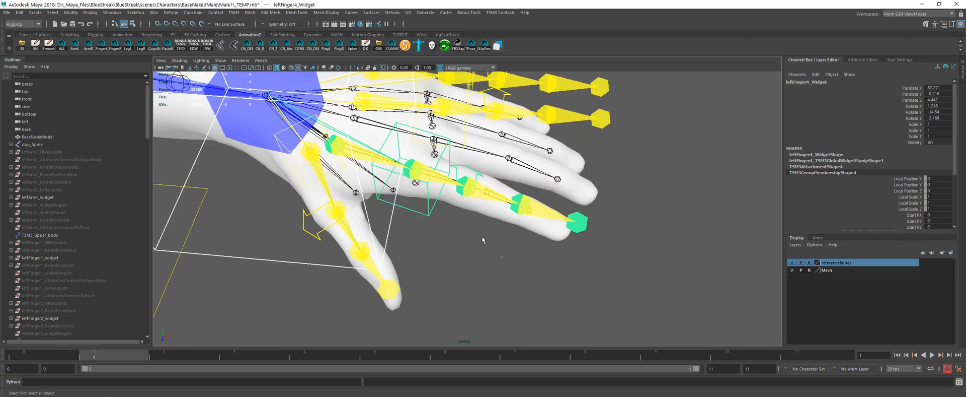
{"action": "left_click", "coordinate": [483, 238]}
{"action": "left_click", "coordinate": [477, 173]}
{"action": "key", "text": "w"}
{"action": "middle_click_drag", "start_coordinate": [483, 225], "coordinate": [526, 223]}
{"action": "key", "text": "q"}
Step: Shift the left index finger's last joint widget toward the fingertip, to about Y -0.15, Z 0.05
{"action": "left_click", "coordinate": [521, 211]}
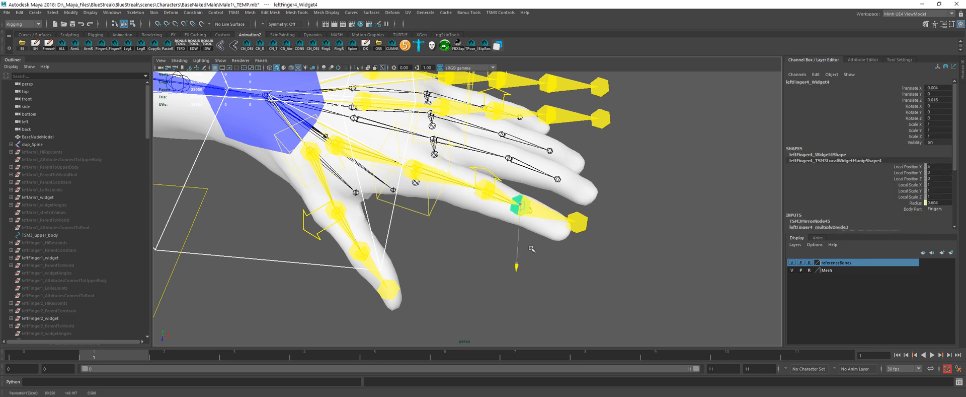
{"action": "key", "text": "w"}
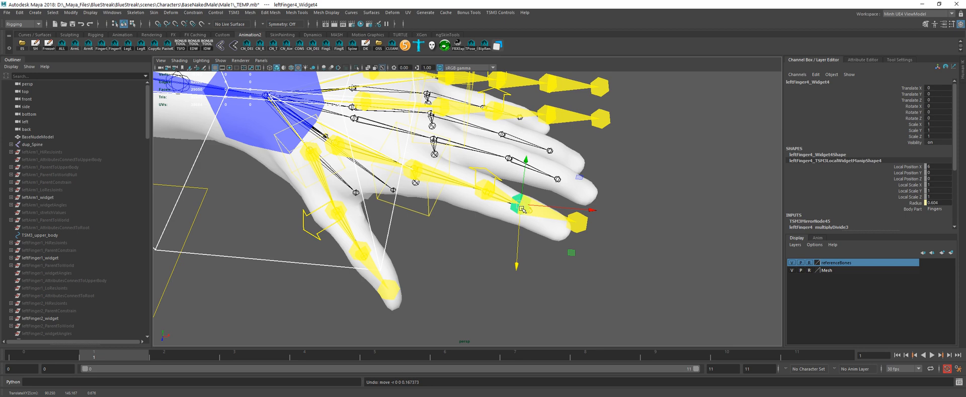
{"action": "middle_click_drag", "start_coordinate": [529, 230], "coordinate": [533, 251]}
{"action": "left_click_drag", "start_coordinate": [532, 251], "coordinate": [571, 204], "text": "alt"}
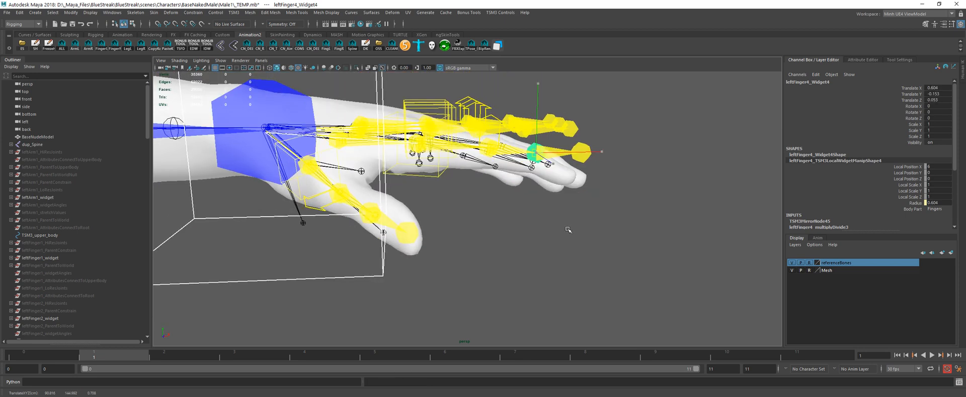
{"action": "mouse_move", "coordinate": [567, 229]}
{"action": "middle_mouse_down"}
{"action": "mouse_move", "coordinate": [570, 241]}
{"action": "mouse_move", "coordinate": [564, 226]}
{"action": "middle_mouse_up"}
{"action": "left_click_drag", "start_coordinate": [563, 224], "coordinate": [555, 231], "text": "alt"}
Step: Move the left index finger's tip widget to the mesh fingertip, at about X 0.08, Y -1.28, Z -0.32
{"action": "left_click", "coordinate": [580, 159]}
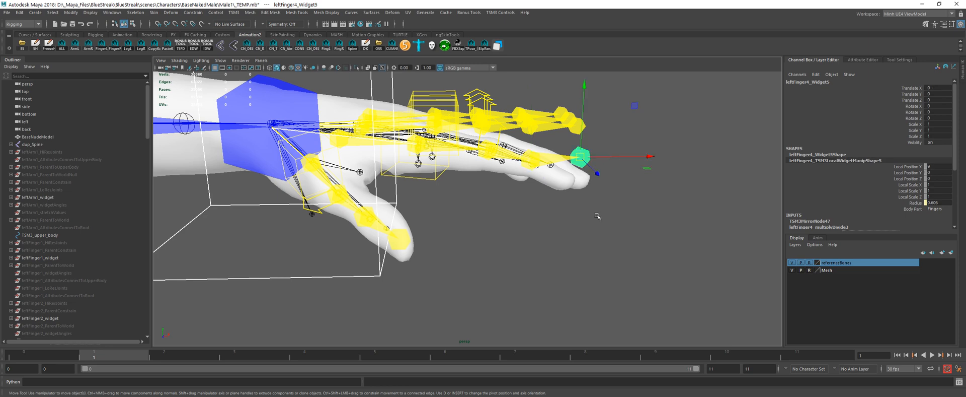
{"action": "middle_click_drag", "start_coordinate": [579, 160], "coordinate": [572, 233]}
{"action": "left_click_drag", "start_coordinate": [572, 233], "coordinate": [484, 266], "text": "alt"}
{"action": "middle_click_drag", "start_coordinate": [485, 266], "coordinate": [497, 274]}
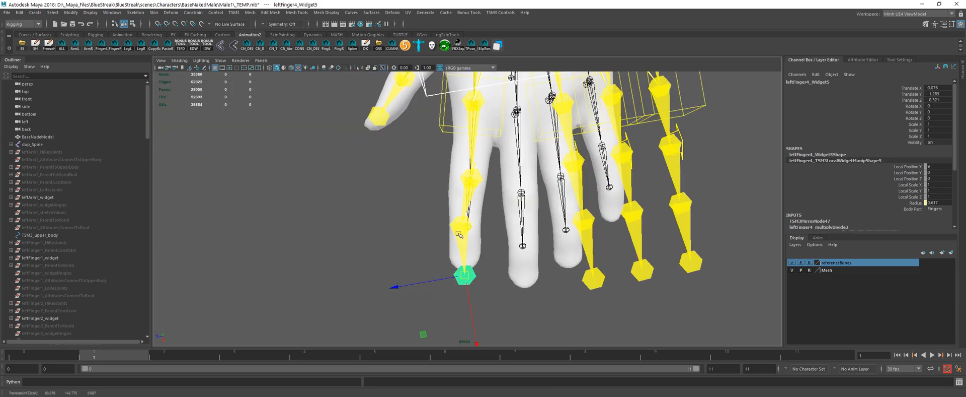
Step: Shift the left index finger's last and middle joint widgets sideways to center them in the mesh finger
{"action": "left_click", "coordinate": [461, 225]}
{"action": "middle_click_drag", "start_coordinate": [494, 247], "coordinate": [499, 249]}
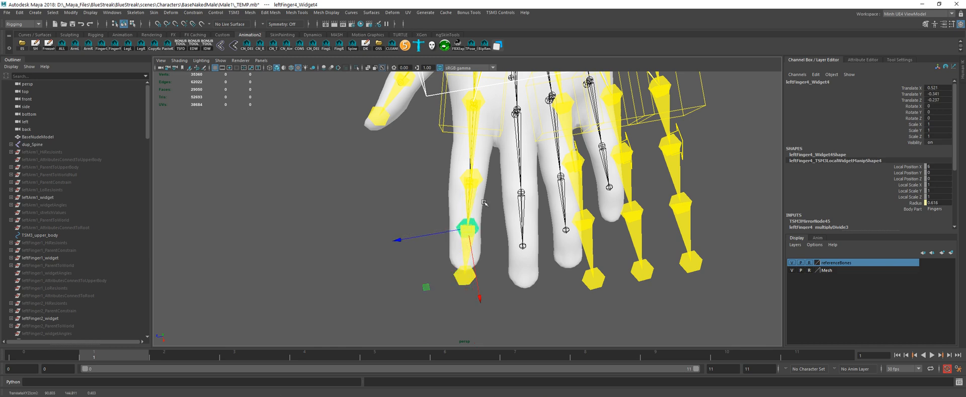
{"action": "left_click", "coordinate": [470, 177]}
{"action": "middle_click_drag", "start_coordinate": [496, 209], "coordinate": [491, 210]}
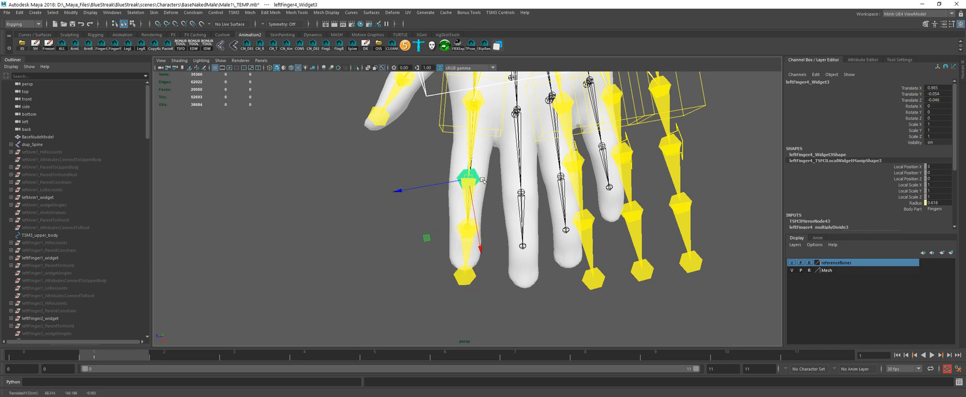
Step: Move the left middle finger widget onto the mesh middle finger and rotate it to about Y -4.9 to follow it
{"action": "middle_click_drag", "start_coordinate": [513, 129], "coordinate": [441, 176], "text": "alt"}
{"action": "scroll", "coordinate": [442, 176], "scroll_direction": "down", "scroll_amount": 2}
{"action": "key", "text": "q"}
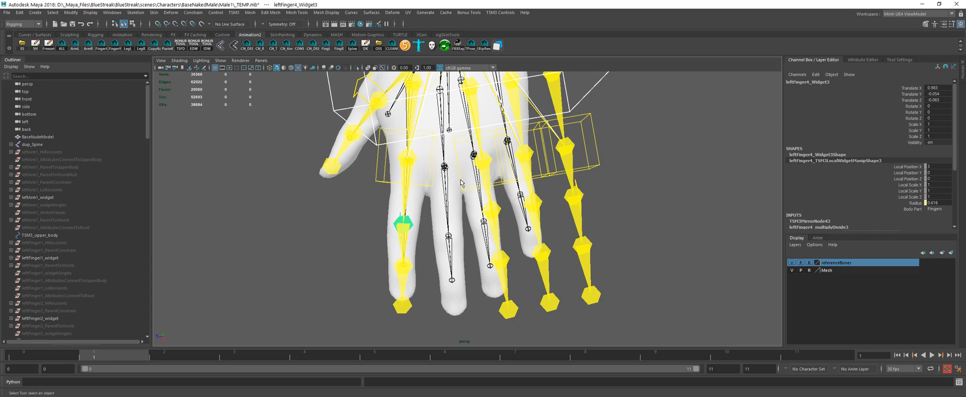
{"action": "left_click", "coordinate": [463, 190]}
{"action": "key", "text": "w"}
{"action": "middle_click_drag", "start_coordinate": [464, 222], "coordinate": [417, 245]}
{"action": "key", "text": "e"}
{"action": "key", "text": "w"}
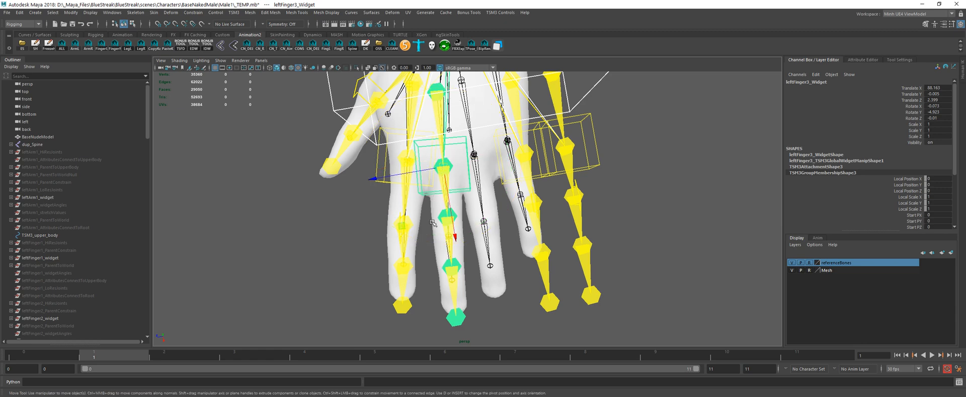
Step: Align the left middle finger's middle joint widget with the mesh finger's knuckle
{"action": "left_click_drag", "start_coordinate": [420, 242], "coordinate": [511, 187], "text": "alt"}
{"action": "scroll", "coordinate": [508, 186], "scroll_direction": "up", "scroll_amount": 4}
{"action": "middle_click_drag", "start_coordinate": [468, 123], "coordinate": [450, 216], "text": "alt"}
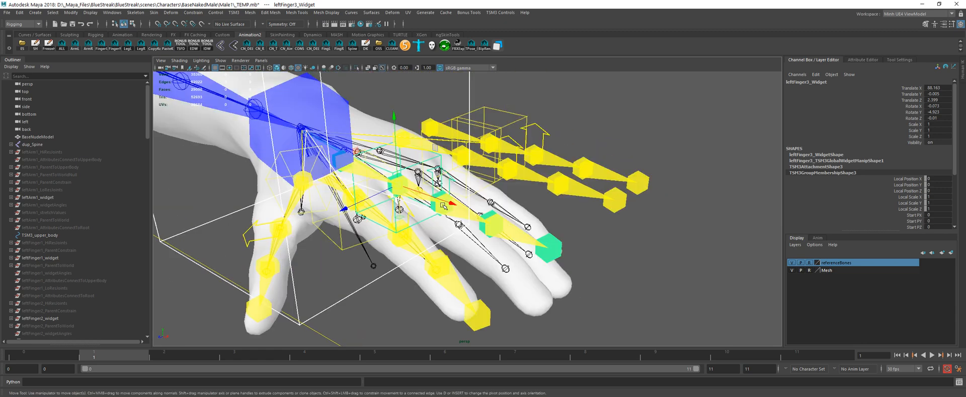
{"action": "left_click_drag", "start_coordinate": [450, 215], "coordinate": [361, 237], "text": "alt"}
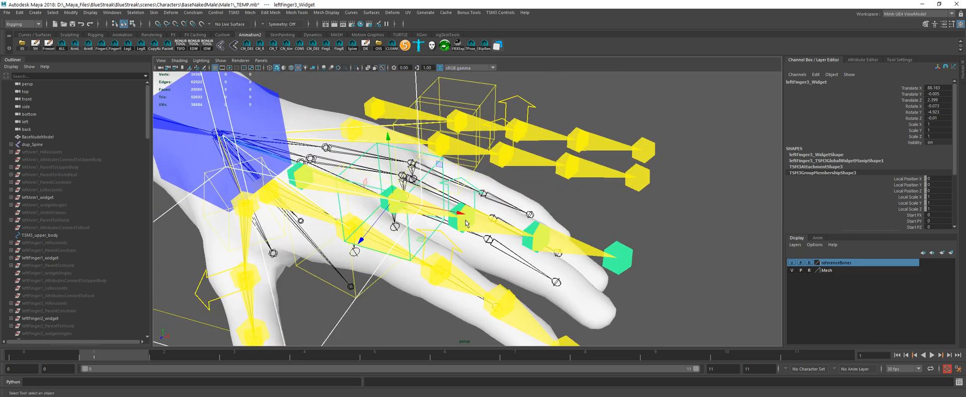
{"action": "key", "text": "q"}
{"action": "left_click", "coordinate": [471, 212]}
{"action": "left_click_drag", "start_coordinate": [479, 244], "coordinate": [435, 255], "text": "alt"}
{"action": "key", "text": "w"}
{"action": "mouse_move", "coordinate": [466, 263]}
{"action": "middle_mouse_down"}
{"action": "mouse_move", "coordinate": [457, 294]}
{"action": "mouse_move", "coordinate": [452, 254]}
{"action": "middle_mouse_up"}
Step: Move the left middle finger's last joint widget along the finger and its tip widget to about X 0.48
{"action": "key", "text": "q"}
{"action": "key", "text": "Down"}
{"action": "key", "text": "w"}
{"action": "key", "text": "q"}
{"action": "key", "text": "Down"}
{"action": "key", "text": "w"}
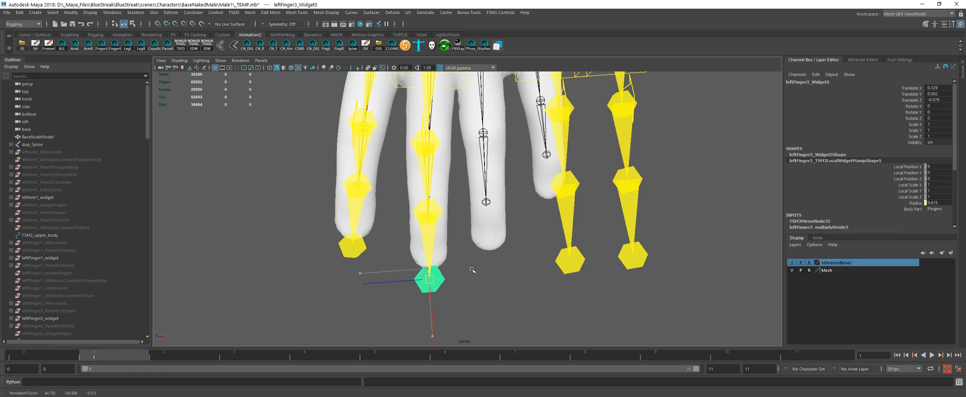
{"action": "scroll", "coordinate": [462, 241], "scroll_direction": "down", "scroll_amount": 2}
{"action": "scroll", "coordinate": [462, 240], "scroll_direction": "down", "scroll_amount": 3}
Step: Place the left ring finger widget on the mesh ring finger and orient it along the finger
{"action": "key", "text": "q"}
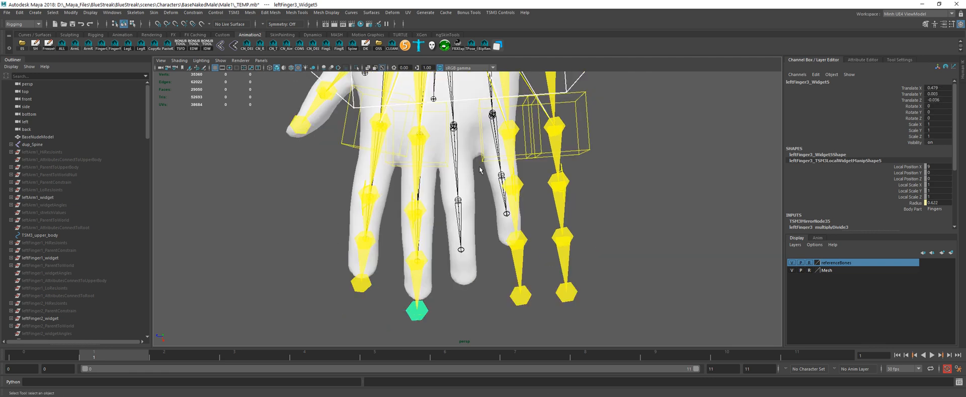
{"action": "left_click", "coordinate": [478, 172]}
{"action": "middle_click_drag", "start_coordinate": [479, 172], "coordinate": [424, 202], "text": "alt"}
{"action": "key", "text": "w"}
{"action": "key", "text": "e"}
{"action": "key", "text": "q"}
Step: Reposition the left ring finger's middle joint widget and move its last joint widget to about X 0.6, Y 0.07, Z 0.03
{"action": "left_click_drag", "start_coordinate": [425, 202], "coordinate": [484, 249], "text": "alt"}
{"action": "left_click", "coordinate": [461, 204]}
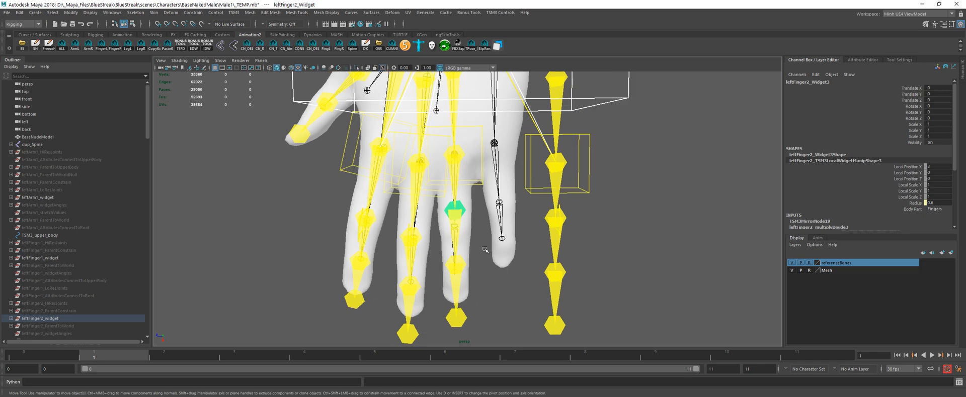
{"action": "key", "text": "w"}
{"action": "middle_click_drag", "start_coordinate": [485, 248], "coordinate": [470, 259]}
{"action": "left_click", "coordinate": [454, 228]}
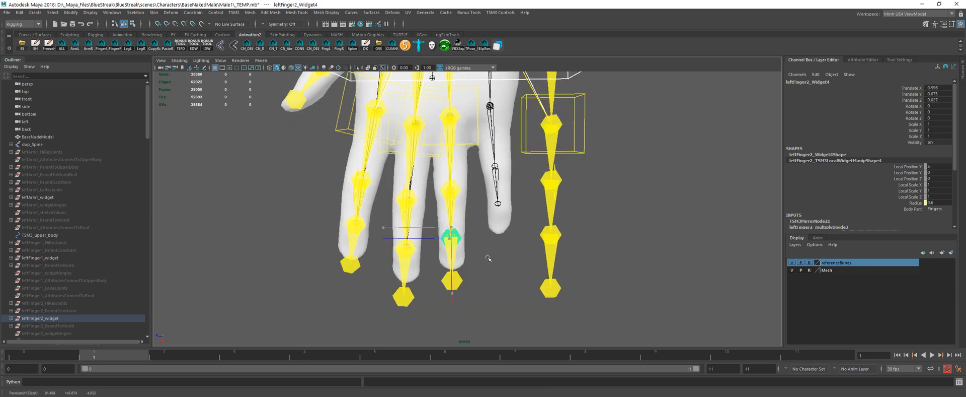
{"action": "key", "text": "q"}
{"action": "left_click", "coordinate": [459, 280]}
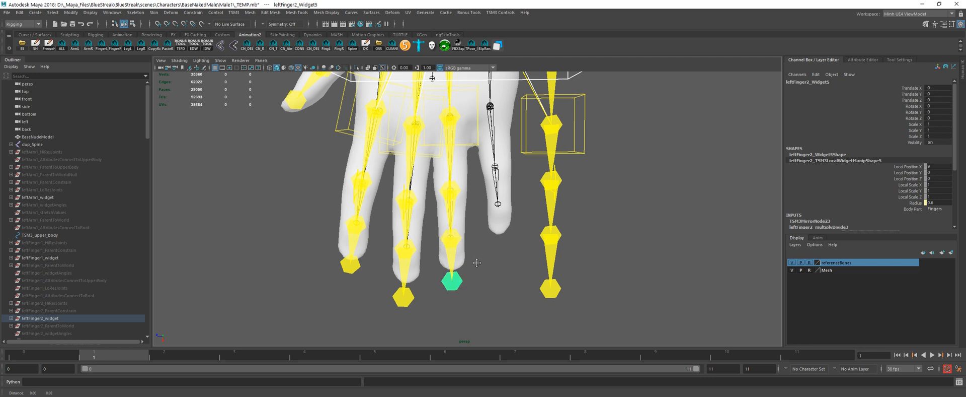
Step: Move the left pinky widget to about X 87.05, Y -0.14, Z -1.7 and rotate it to about X -0.55, Y 4.5
{"action": "left_click_drag", "start_coordinate": [476, 253], "coordinate": [555, 167], "text": "alt"}
{"action": "key", "text": "w"}
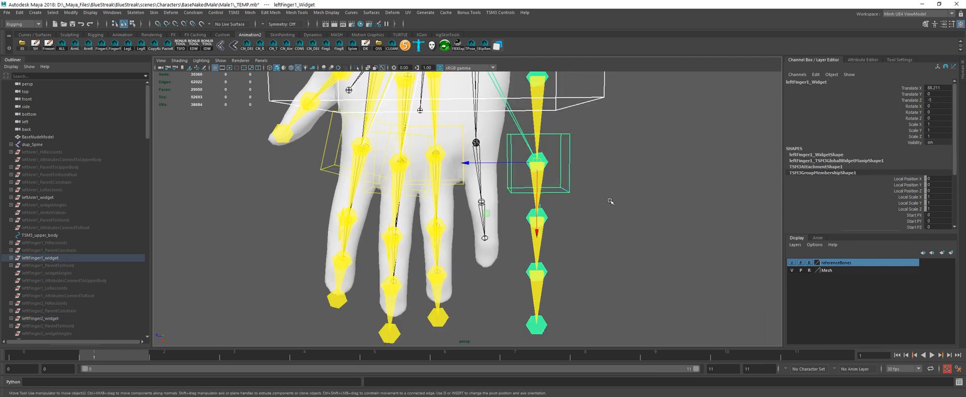
{"action": "middle_click_drag", "start_coordinate": [610, 200], "coordinate": [548, 180]}
{"action": "key", "text": "e"}
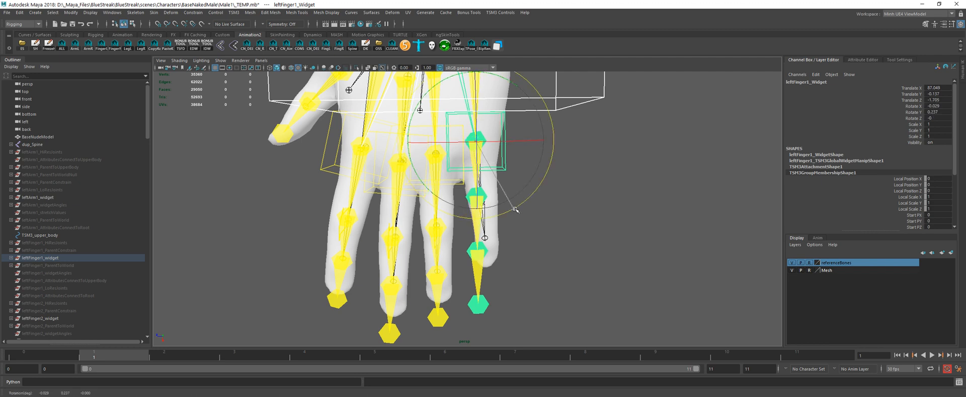
{"action": "left_click_drag", "start_coordinate": [526, 200], "coordinate": [520, 209]}
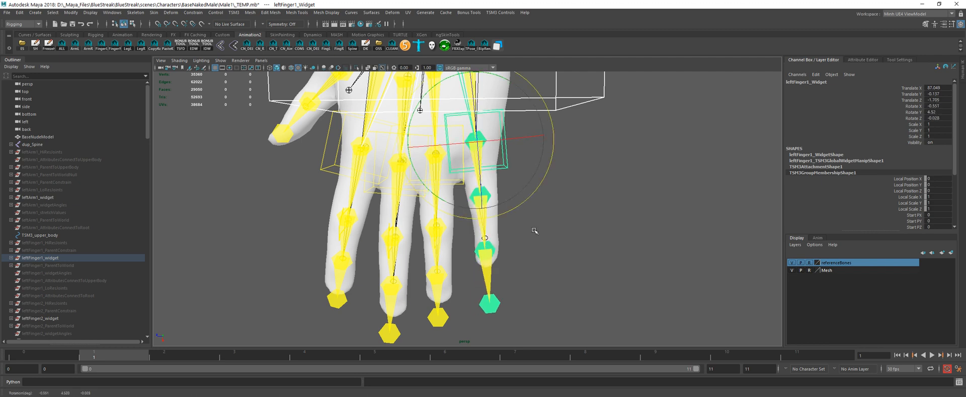
Step: Move the left pinky's middle and last joint widgets to match the joints of the mesh finger
{"action": "left_click", "coordinate": [490, 198]}
{"action": "key", "text": "q"}
{"action": "left_click", "coordinate": [488, 198]}
{"action": "key", "text": "w"}
{"action": "mouse_move", "coordinate": [537, 218]}
{"action": "middle_mouse_down"}
{"action": "mouse_move", "coordinate": [549, 211]}
{"action": "mouse_move", "coordinate": [541, 220]}
{"action": "middle_mouse_up"}
{"action": "key", "text": "Down"}
{"action": "right_click_drag", "start_coordinate": [541, 221], "coordinate": [557, 264], "text": "alt"}
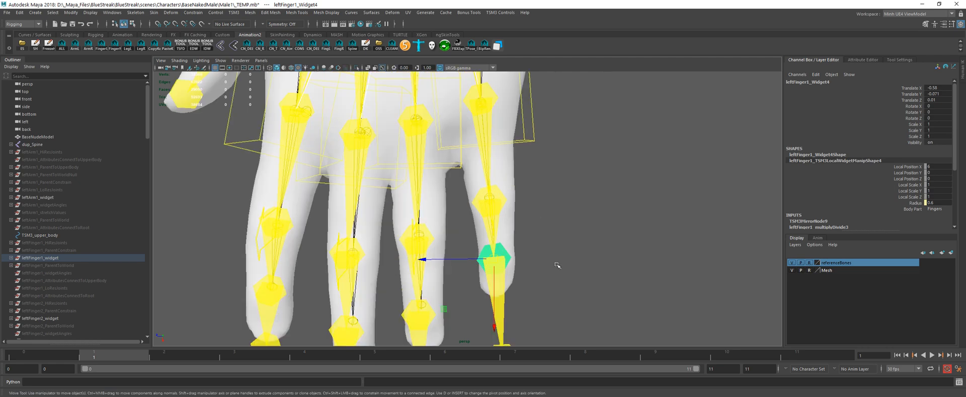
{"action": "middle_click_drag", "start_coordinate": [557, 264], "coordinate": [561, 265]}
Step: Pull the left pinky's tip widget back toward the mesh fingertip, to about X -0.97, Y -0.16, Z -0.07
{"action": "middle_click_drag", "start_coordinate": [531, 233], "coordinate": [511, 161], "text": "alt"}
{"action": "key", "text": "Down"}
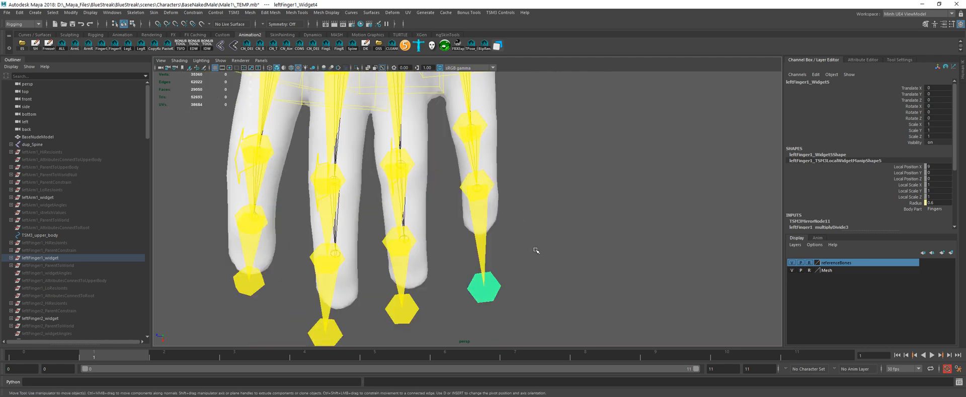
{"action": "middle_click_drag", "start_coordinate": [537, 250], "coordinate": [534, 221]}
{"action": "scroll", "coordinate": [534, 221], "scroll_direction": "down", "scroll_amount": 1}
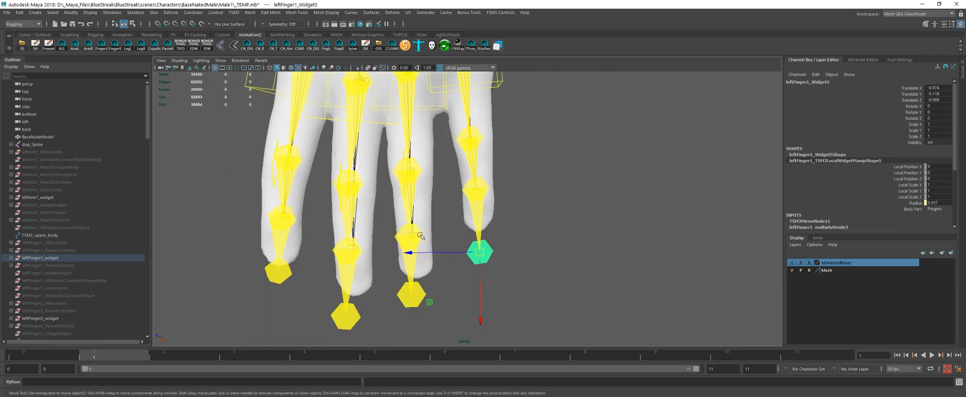
Step: Fine-tune the left ring finger's middle joint, last joint and tip widgets to match the mesh finger
{"action": "left_click", "coordinate": [418, 175]}
{"action": "middle_click_drag", "start_coordinate": [438, 184], "coordinate": [453, 202]}
{"action": "key", "text": "q"}
{"action": "left_click", "coordinate": [429, 265]}
{"action": "key", "text": "w"}
{"action": "middle_click_drag", "start_coordinate": [457, 246], "coordinate": [460, 244]}
{"action": "middle_click_drag", "start_coordinate": [451, 267], "coordinate": [464, 224], "text": "alt"}
{"action": "key", "text": "q"}
{"action": "left_click", "coordinate": [433, 283]}
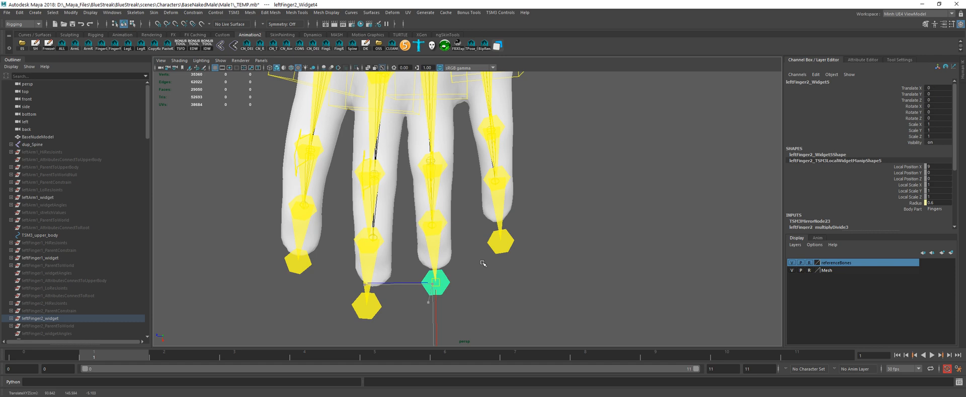
Step: Fine-tune the left middle finger's lower joints, placing the middle joint widget at about X 1.0
{"action": "left_click", "coordinate": [370, 241]}
{"action": "middle_click_drag", "start_coordinate": [396, 203], "coordinate": [437, 214], "text": "alt"}
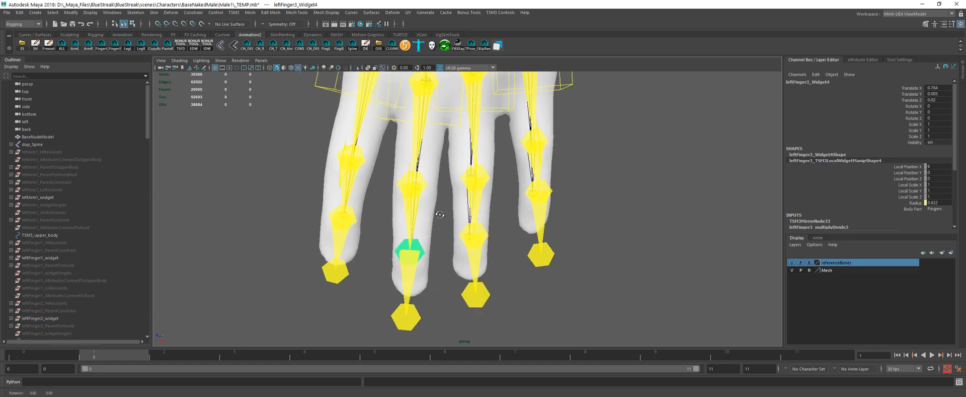
{"action": "left_click_drag", "start_coordinate": [436, 214], "coordinate": [427, 188], "text": "alt"}
{"action": "key", "text": "w"}
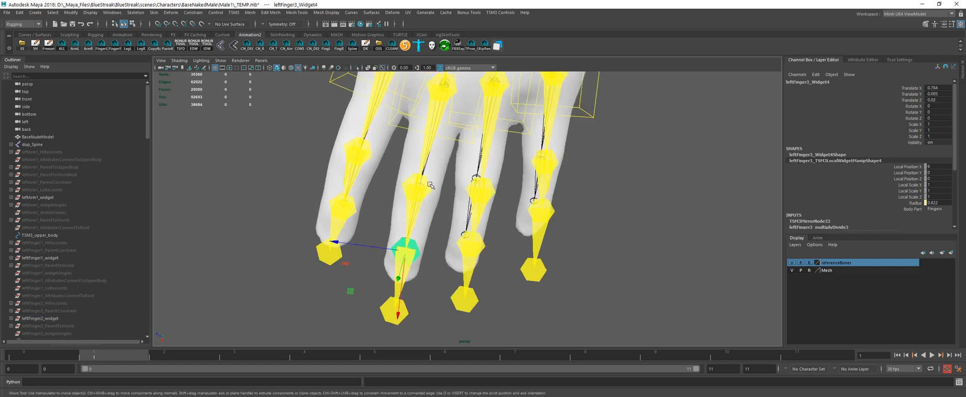
{"action": "left_click", "coordinate": [426, 188]}
{"action": "middle_click_drag", "start_coordinate": [438, 218], "coordinate": [441, 217]}
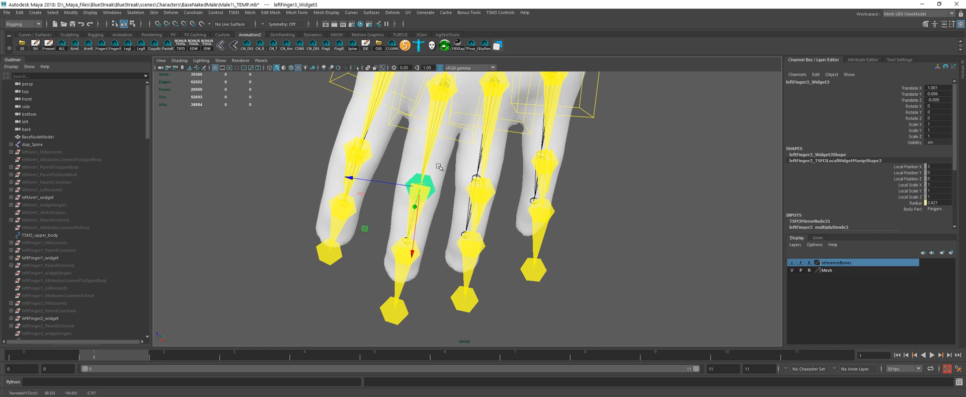
{"action": "key", "text": "q"}
Step: Examine the finger widgets from several angles and compare the mirrored right arm and hand against the mesh
{"action": "right_click_drag", "start_coordinate": [441, 217], "coordinate": [414, 226], "text": "alt"}
{"action": "left_click_drag", "start_coordinate": [413, 226], "coordinate": [398, 169], "text": "alt"}
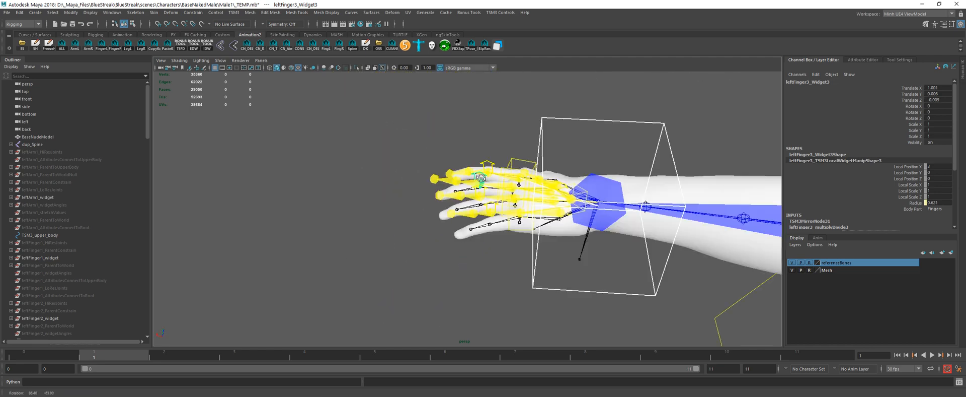
{"action": "right_click_drag", "start_coordinate": [421, 160], "coordinate": [401, 153], "text": "alt"}
{"action": "left_click_drag", "start_coordinate": [401, 153], "coordinate": [428, 169], "text": "alt"}
{"action": "right_click_drag", "start_coordinate": [428, 169], "coordinate": [322, 169], "text": "alt"}
{"action": "middle_click_drag", "start_coordinate": [323, 168], "coordinate": [428, 207], "text": "alt"}
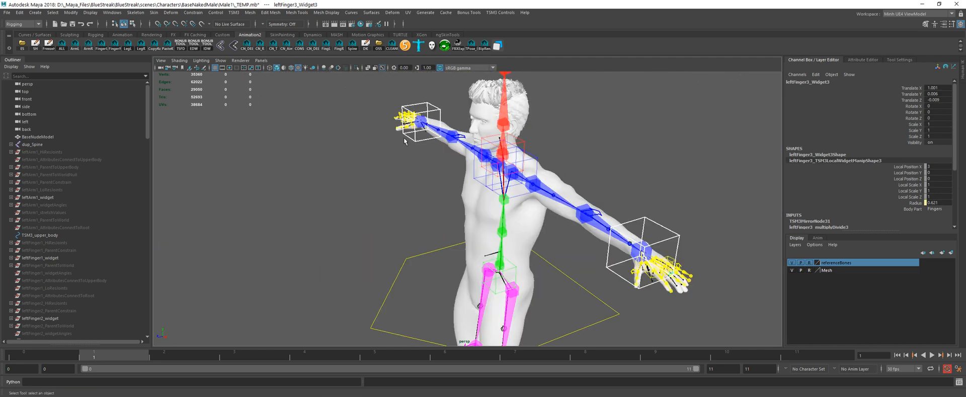
{"action": "key", "text": "f"}
{"action": "left_click_drag", "start_coordinate": [421, 102], "coordinate": [428, 184]}
{"action": "scroll", "coordinate": [441, 161], "scroll_direction": "down", "scroll_amount": 15}
{"action": "scroll", "coordinate": [587, 180], "scroll_direction": "down", "scroll_amount": 5}
{"action": "middle_click_drag", "start_coordinate": [586, 179], "coordinate": [219, 134], "text": "alt"}
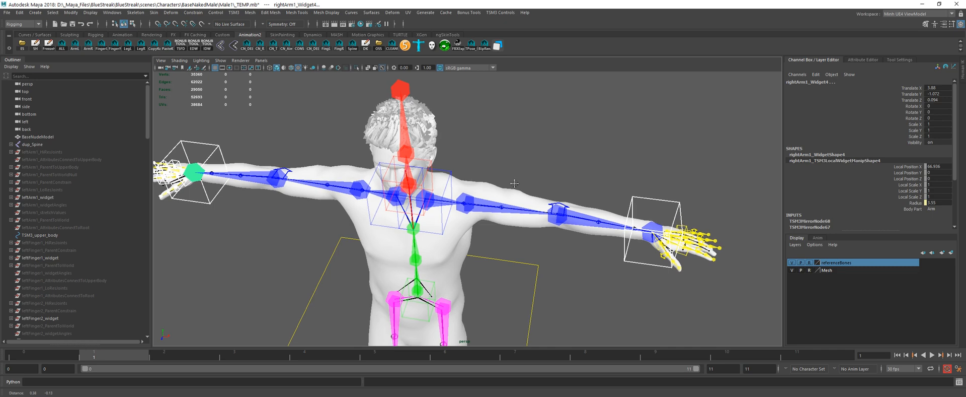
Step: Clear the selection of the right hand widgets and save the scene
{"action": "middle_click_drag", "start_coordinate": [631, 184], "coordinate": [480, 175], "text": "alt"}
{"action": "scroll", "coordinate": [506, 192], "scroll_direction": "up", "scroll_amount": 2}
{"action": "right_click_drag", "start_coordinate": [507, 192], "coordinate": [559, 172], "text": "alt"}
{"action": "middle_click_drag", "start_coordinate": [544, 167], "coordinate": [455, 145], "text": "alt"}
{"action": "left_click", "coordinate": [508, 171]}
{"action": "key", "text": "ctrl+s"}
{"action": "scroll", "coordinate": [482, 203], "scroll_direction": "up", "scroll_amount": 6}
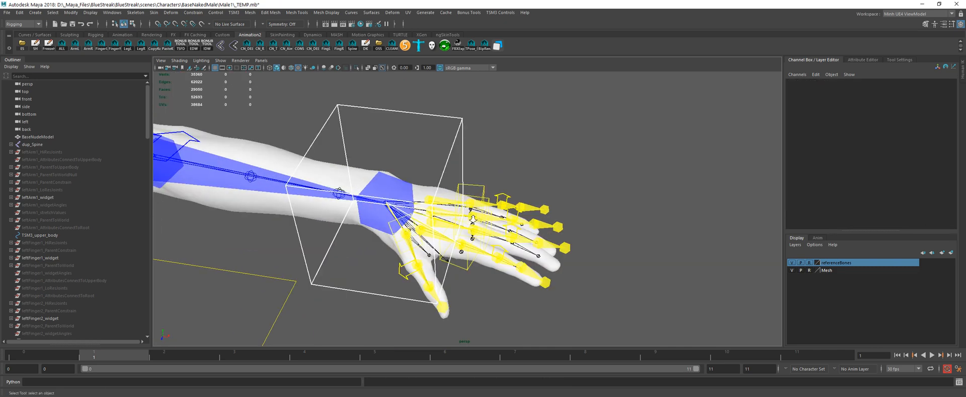
Step: Check the whole rig against the body, then the left arm widgets against the mesh
{"action": "left_click_drag", "start_coordinate": [500, 199], "coordinate": [532, 144], "text": "alt"}
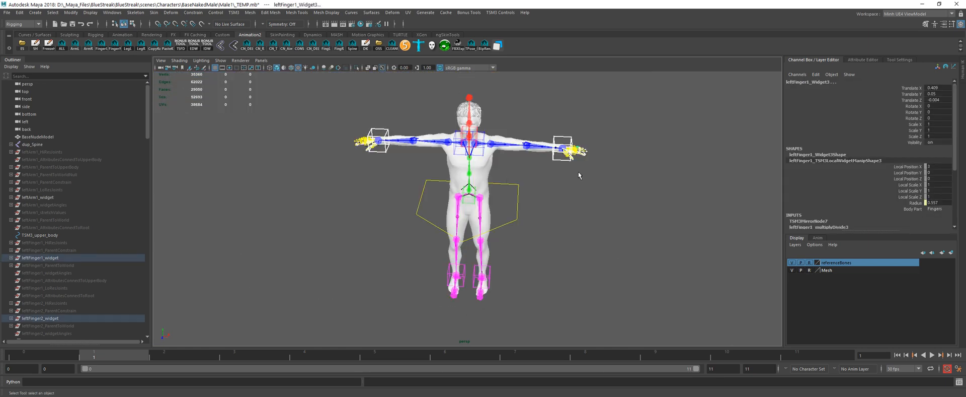
{"action": "left_click", "coordinate": [579, 175]}
{"action": "scroll", "coordinate": [607, 139], "scroll_direction": "up", "scroll_amount": 5}
{"action": "middle_click_drag", "start_coordinate": [606, 139], "coordinate": [525, 167], "text": "alt"}
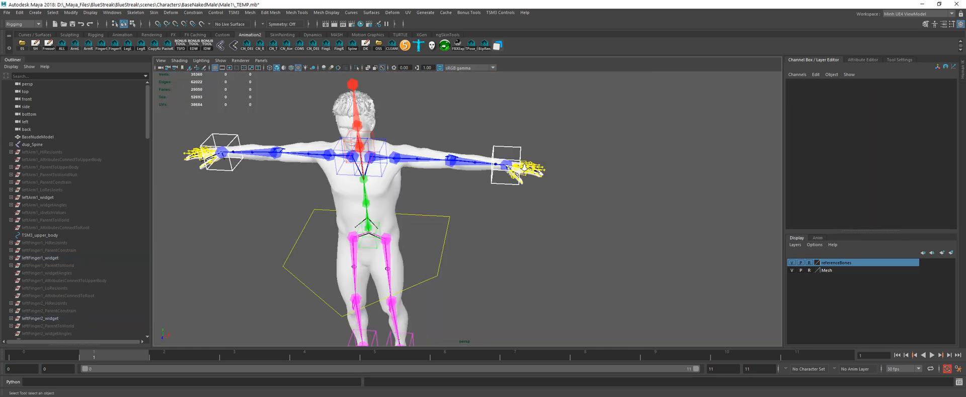
{"action": "scroll", "coordinate": [524, 168], "scroll_direction": "up", "scroll_amount": 4}
{"action": "middle_click_drag", "start_coordinate": [597, 146], "coordinate": [529, 179], "text": "alt"}
{"action": "scroll", "coordinate": [529, 179], "scroll_direction": "up", "scroll_amount": 5}
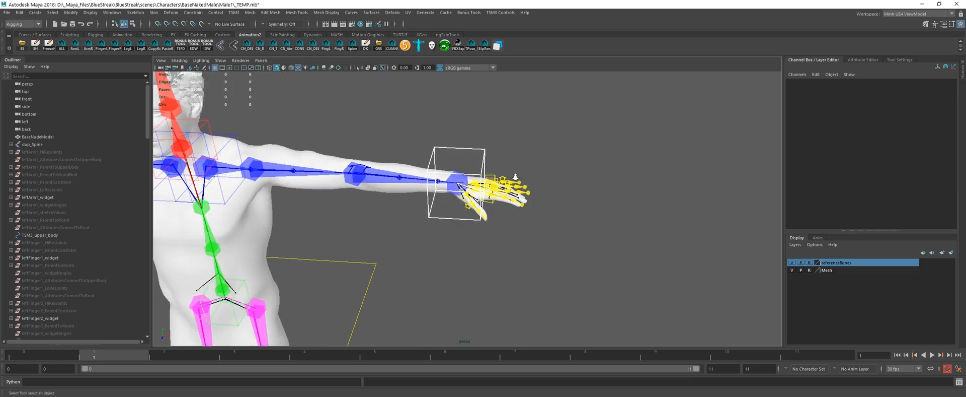
Step: Select the left wrist and finger widgets, view them up close and clear the selection
{"action": "left_click_drag", "start_coordinate": [574, 141], "coordinate": [468, 224]}
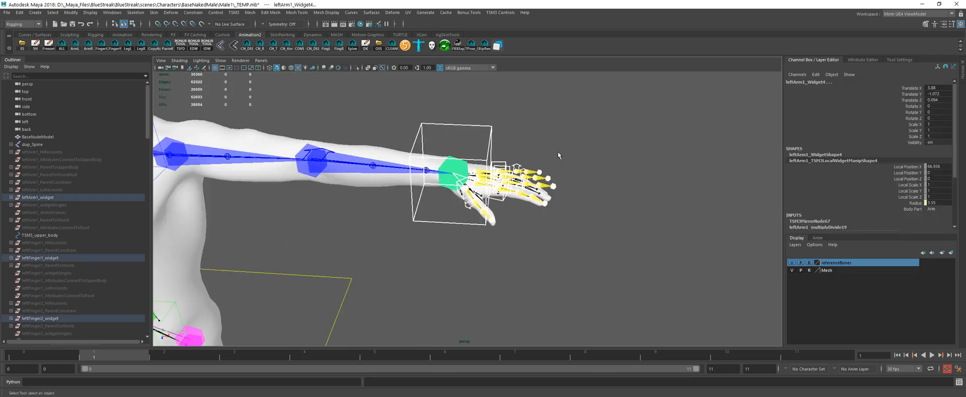
{"action": "key", "text": "f"}
{"action": "scroll", "coordinate": [561, 165], "scroll_direction": "down", "scroll_amount": 10}
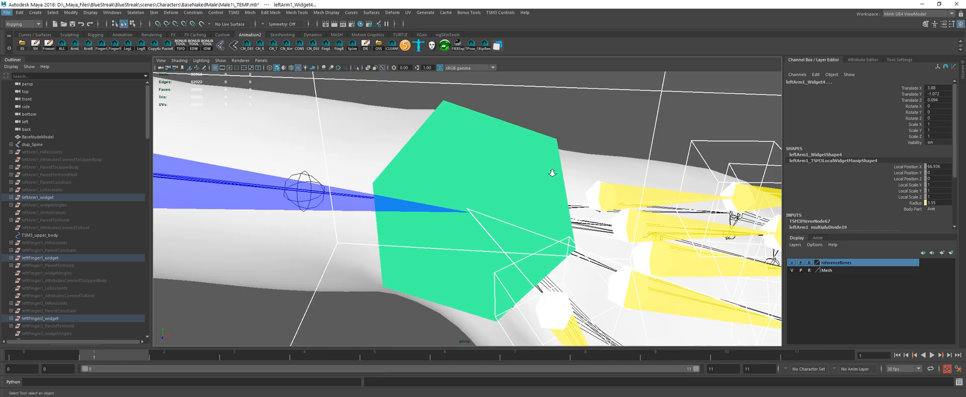
{"action": "scroll", "coordinate": [568, 195], "scroll_direction": "down", "scroll_amount": 2}
{"action": "left_click_drag", "start_coordinate": [567, 195], "coordinate": [596, 158], "text": "alt"}
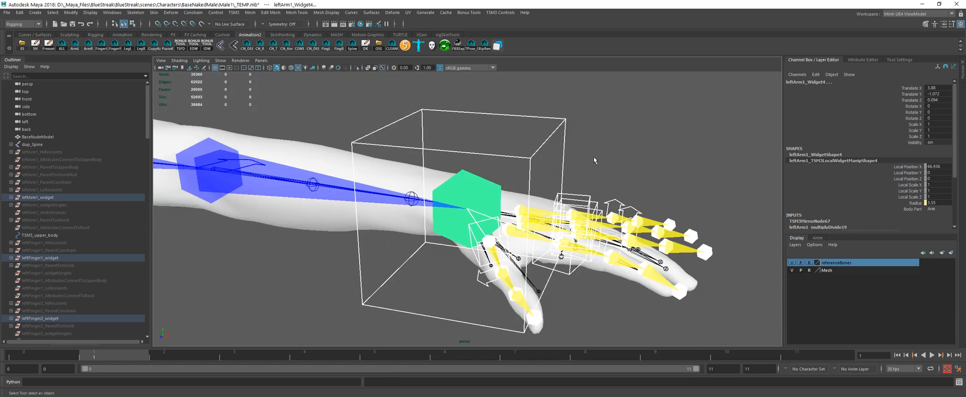
{"action": "left_click", "coordinate": [600, 118]}
Step: Select the left pinky widget and frame it in the view
{"action": "left_click", "coordinate": [563, 194]}
{"action": "left_click", "coordinate": [590, 197]}
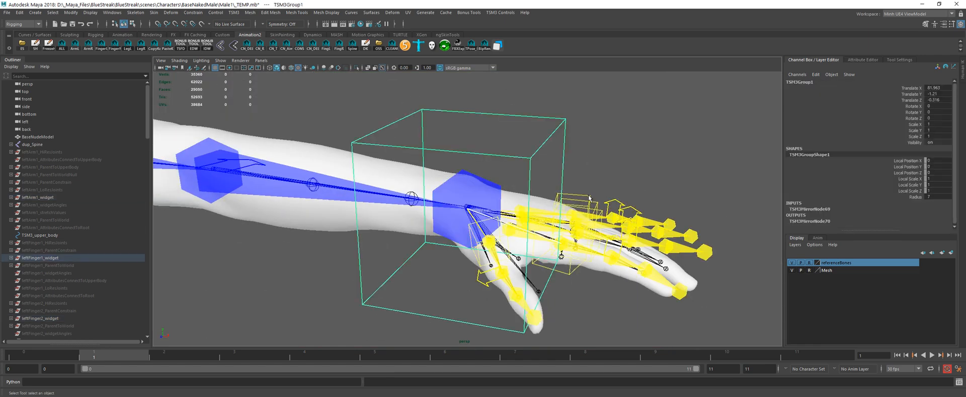
{"action": "key", "text": "f"}
{"action": "scroll", "coordinate": [573, 169], "scroll_direction": "down", "scroll_amount": 12}
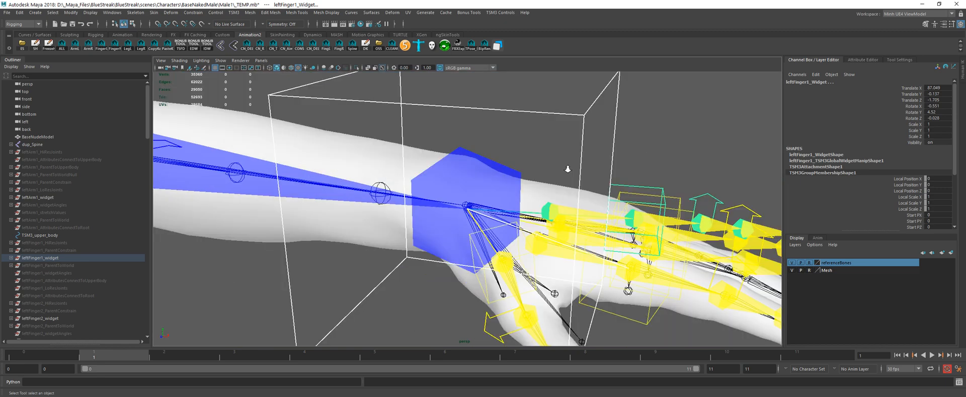
Step: Inspect the left finger widgets and the wrist group up close against the hand mesh, clearing the selection when done
{"action": "left_click_drag", "start_coordinate": [580, 172], "coordinate": [643, 176], "text": "alt"}
{"action": "left_click", "coordinate": [650, 242]}
{"action": "left_click_drag", "start_coordinate": [594, 285], "coordinate": [652, 189]}
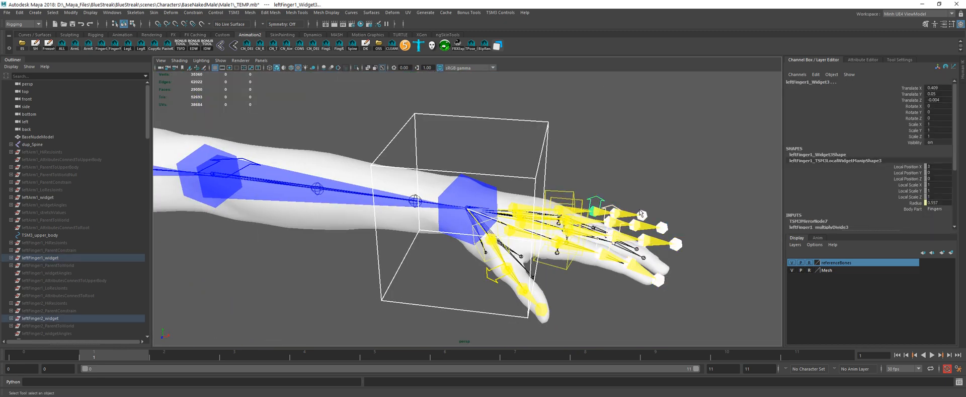
{"action": "key", "text": "a"}
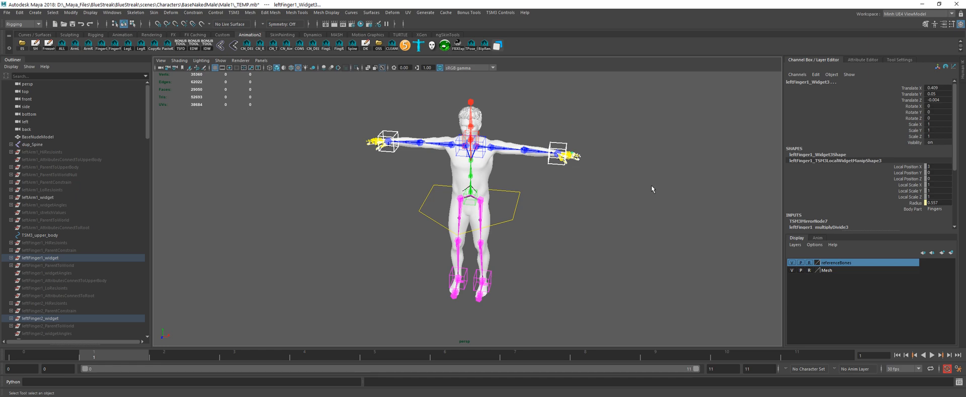
{"action": "left_click", "coordinate": [571, 141]}
{"action": "key", "text": "f"}
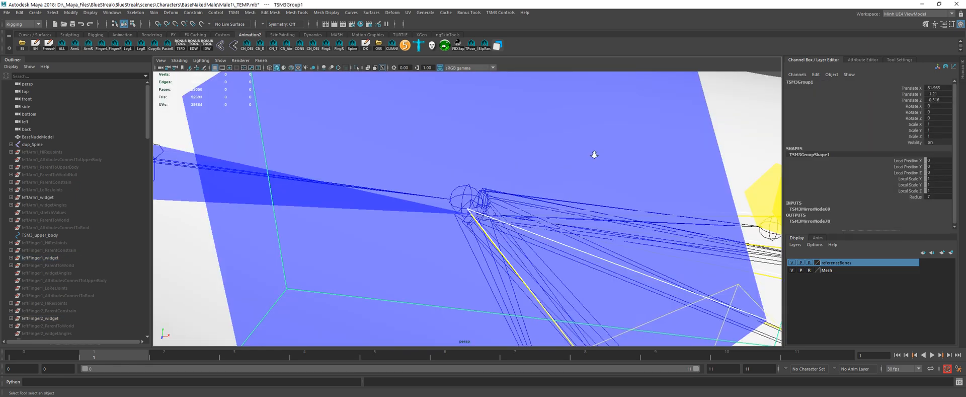
{"action": "scroll", "coordinate": [595, 153], "scroll_direction": "down", "scroll_amount": 6}
{"action": "left_click_drag", "start_coordinate": [593, 149], "coordinate": [602, 155], "text": "alt"}
{"action": "middle_click_drag", "start_coordinate": [602, 155], "coordinate": [479, 134], "text": "alt"}
{"action": "scroll", "coordinate": [505, 141], "scroll_direction": "down", "scroll_amount": 3}
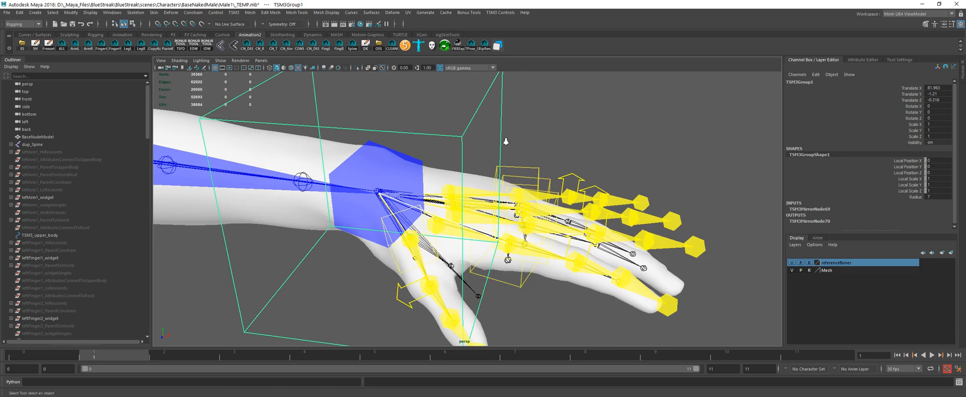
{"action": "scroll", "coordinate": [505, 141], "scroll_direction": "down", "scroll_amount": 2}
{"action": "left_click_drag", "start_coordinate": [569, 143], "coordinate": [566, 134], "text": "alt"}
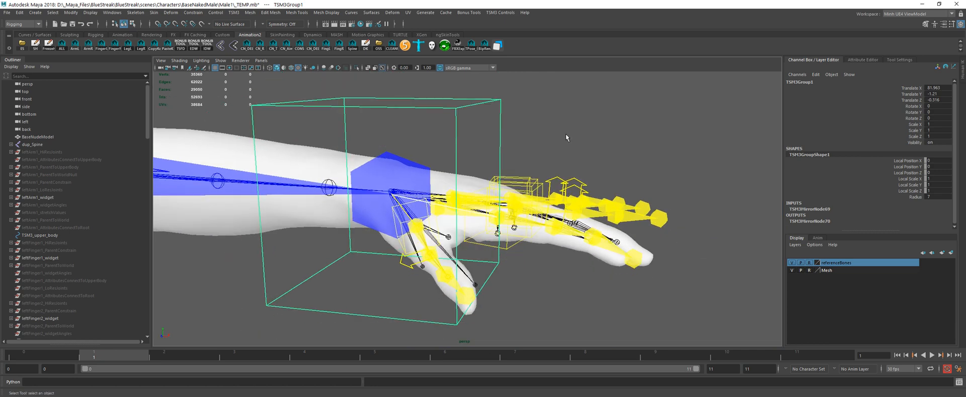
{"action": "left_click", "coordinate": [558, 160]}
Step: Lower the left middle finger's Widget3, Widget4 and tip widget onto the mesh, with Widget4 at Translate Y about -1.74 and the tip about -3.2
{"action": "left_click_drag", "start_coordinate": [556, 168], "coordinate": [492, 172], "text": "alt"}
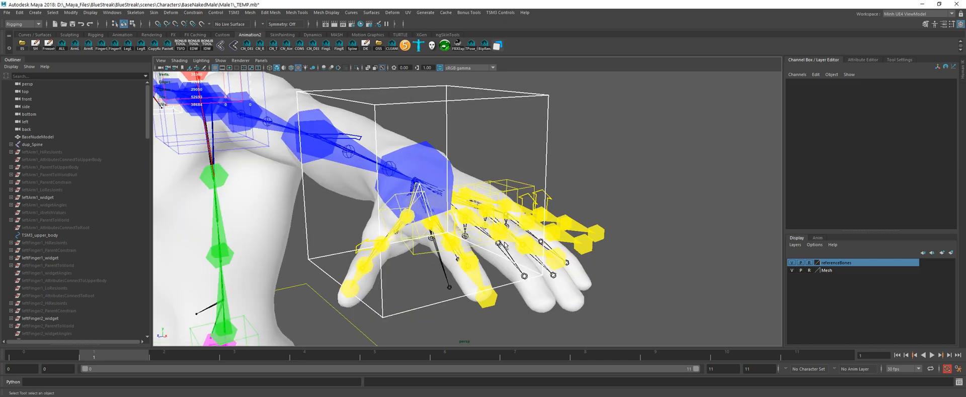
{"action": "scroll", "coordinate": [504, 245], "scroll_direction": "up", "scroll_amount": 4}
{"action": "left_click", "coordinate": [517, 239]}
{"action": "key", "text": "w"}
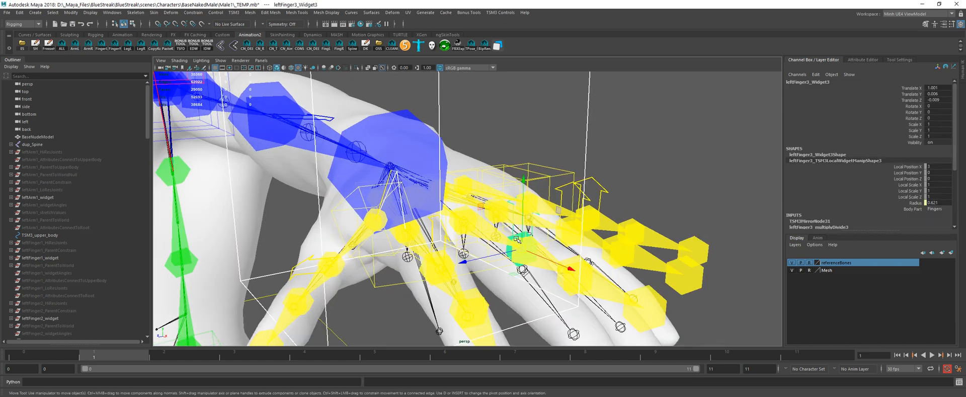
{"action": "mouse_move", "coordinate": [524, 224]}
{"action": "left_mouse_down"}
{"action": "mouse_move", "coordinate": [522, 248]}
{"action": "mouse_move", "coordinate": [524, 233]}
{"action": "left_mouse_up"}
{"action": "left_click", "coordinate": [569, 272]}
{"action": "middle_click_drag", "start_coordinate": [563, 259], "coordinate": [503, 158], "text": "alt"}
{"action": "left_click_drag", "start_coordinate": [515, 159], "coordinate": [514, 216]}
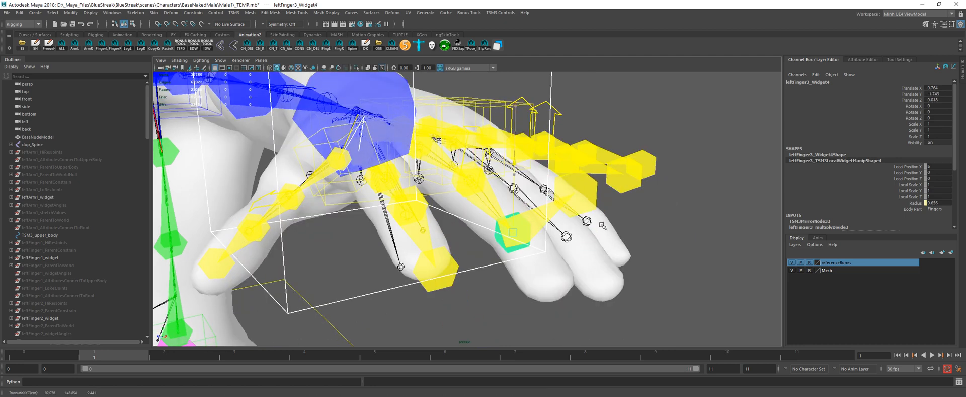
{"action": "left_click", "coordinate": [576, 194]}
{"action": "middle_click_drag", "start_coordinate": [656, 198], "coordinate": [616, 330]}
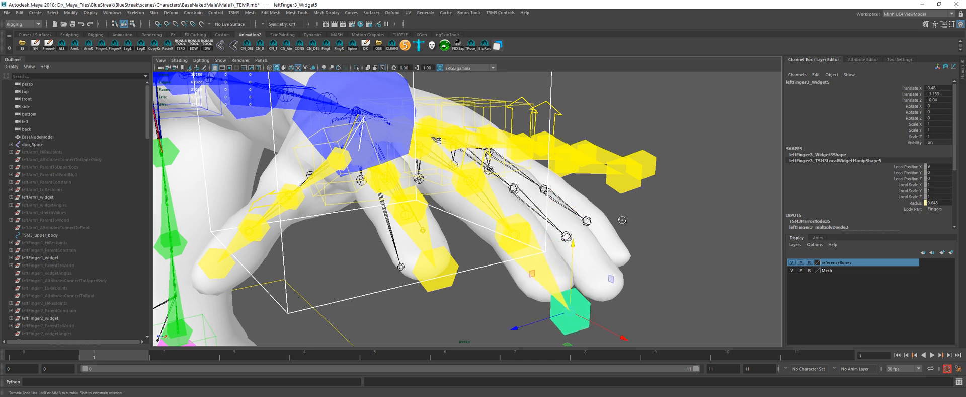
Step: Lower the left ring finger's joint widgets out to the fingertip to follow the mesh, placing the tip at Translate Y about -3.52
{"action": "left_click_drag", "start_coordinate": [622, 220], "coordinate": [482, 201], "text": "alt"}
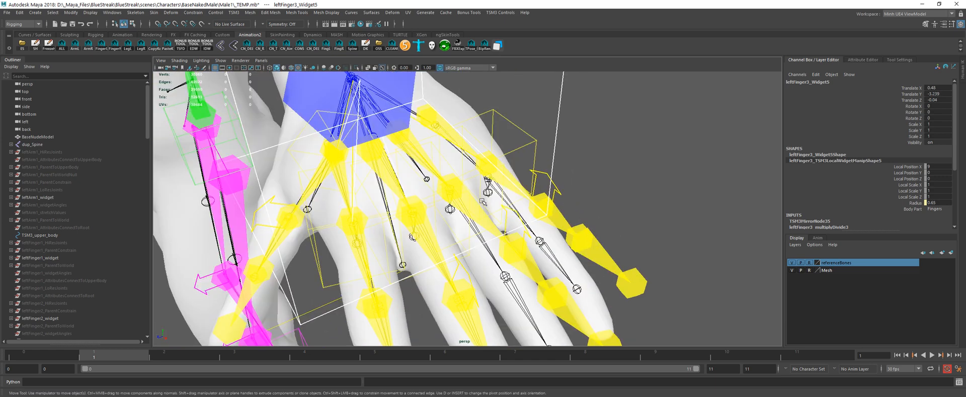
{"action": "left_click", "coordinate": [451, 182]}
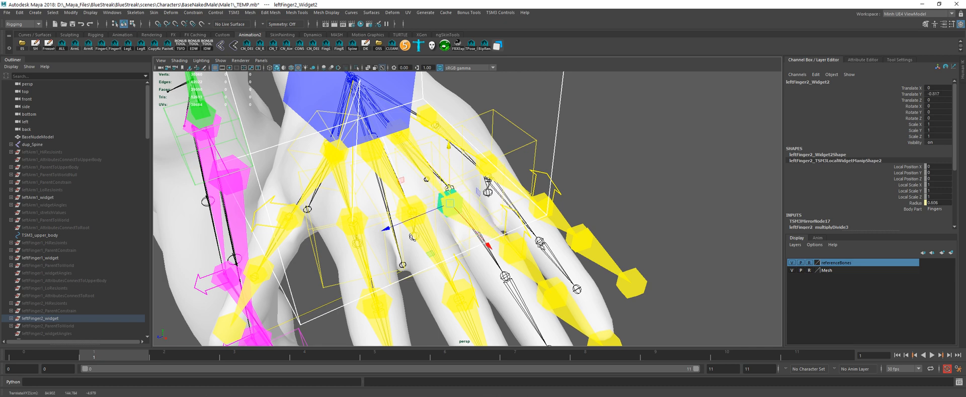
{"action": "left_click_drag", "start_coordinate": [451, 182], "coordinate": [619, 188], "text": "alt"}
{"action": "middle_click_drag", "start_coordinate": [648, 142], "coordinate": [620, 192]}
{"action": "key", "text": "Down"}
{"action": "key", "text": "Down"}
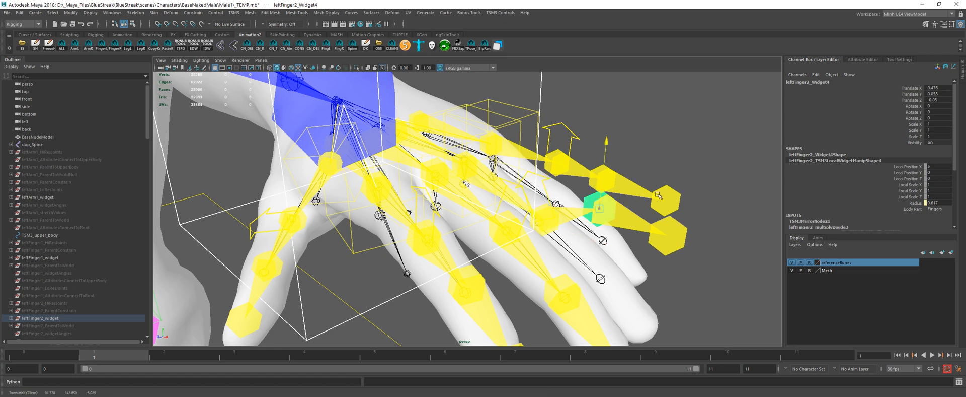
{"action": "middle_click_drag", "start_coordinate": [661, 164], "coordinate": [676, 283]}
{"action": "key", "text": "Down"}
{"action": "left_click_drag", "start_coordinate": [608, 223], "coordinate": [468, 216], "text": "alt"}
{"action": "middle_click_drag", "start_coordinate": [468, 216], "coordinate": [541, 217], "text": "alt"}
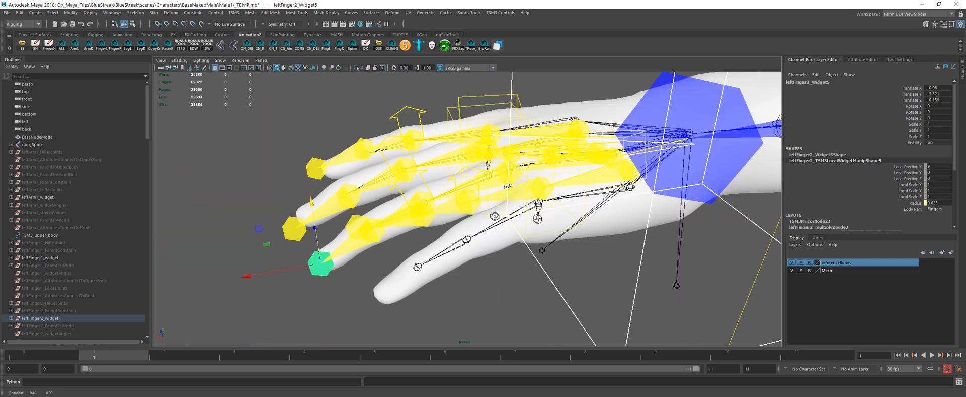
Step: Lower the whole left pinky widget toward the pinky mesh, to Translate Y about -0.76
{"action": "left_click_drag", "start_coordinate": [541, 217], "coordinate": [514, 259], "text": "alt"}
{"action": "left_click", "coordinate": [520, 225]}
{"action": "left_click_drag", "start_coordinate": [433, 203], "coordinate": [457, 243], "text": "alt"}
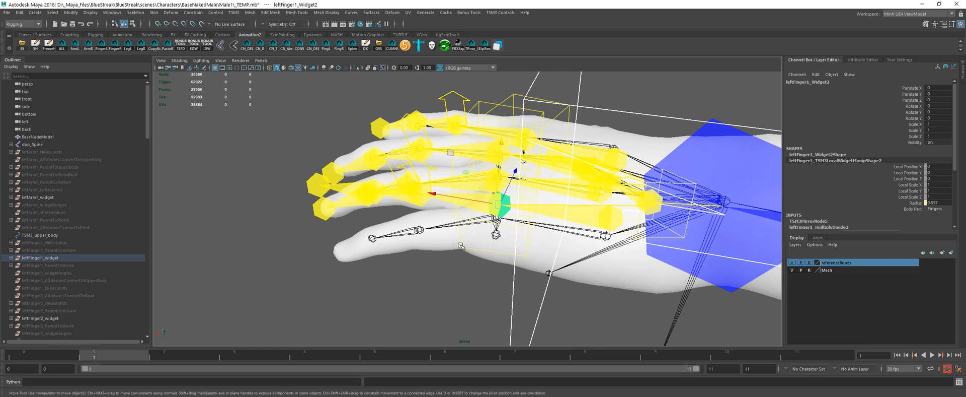
{"action": "left_click", "coordinate": [457, 220]}
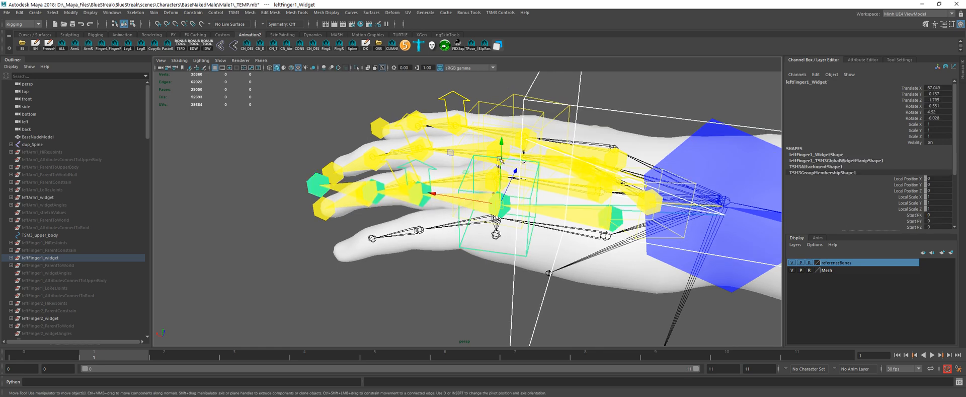
{"action": "left_click_drag", "start_coordinate": [501, 160], "coordinate": [459, 229]}
{"action": "left_click", "coordinate": [491, 173]}
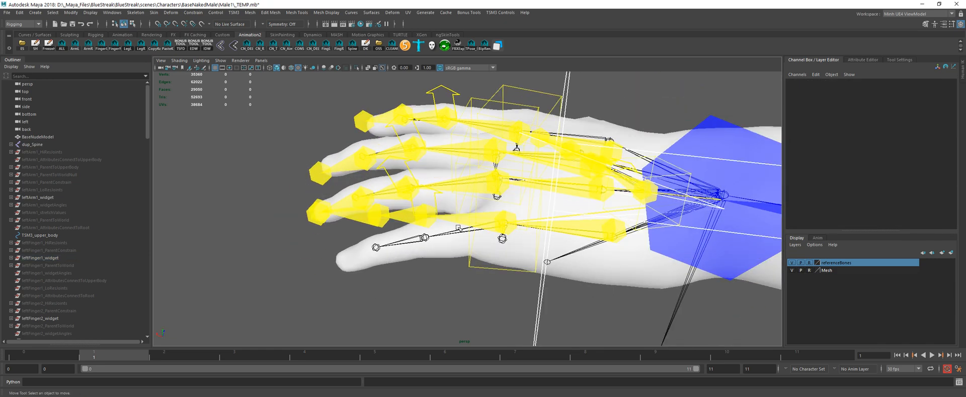
{"action": "left_click", "coordinate": [505, 223]}
{"action": "left_click_drag", "start_coordinate": [446, 235], "coordinate": [479, 279], "text": "alt"}
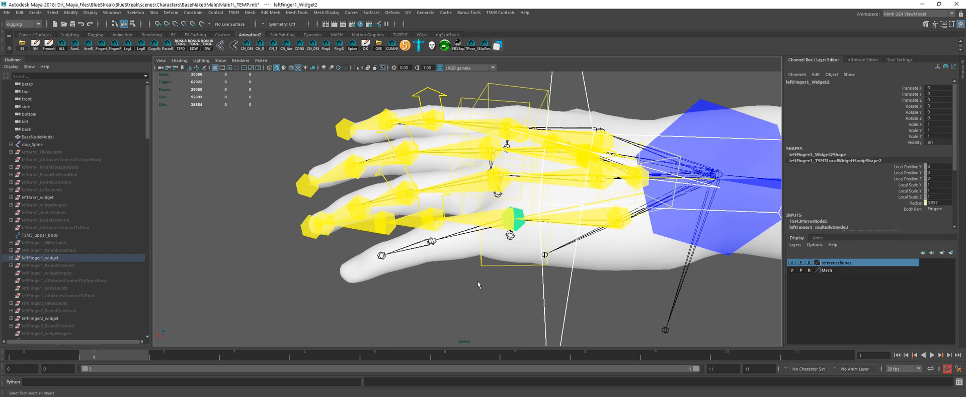
{"action": "left_click", "coordinate": [477, 172]}
{"action": "left_click_drag", "start_coordinate": [505, 203], "coordinate": [450, 210], "text": "alt"}
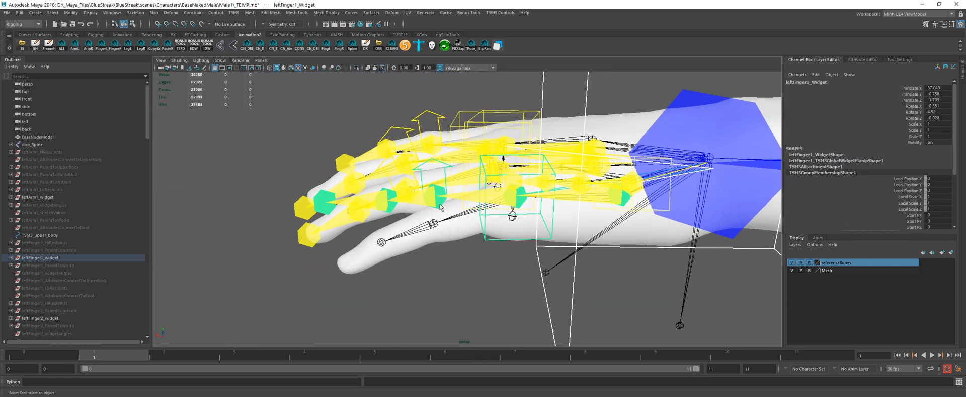
Step: Lower the left pinky's Widget3 joint into the finger mesh, to Translate Y about -0.97
{"action": "left_click", "coordinate": [438, 197]}
{"action": "key", "text": "w"}
{"action": "left_click_drag", "start_coordinate": [436, 167], "coordinate": [429, 190]}
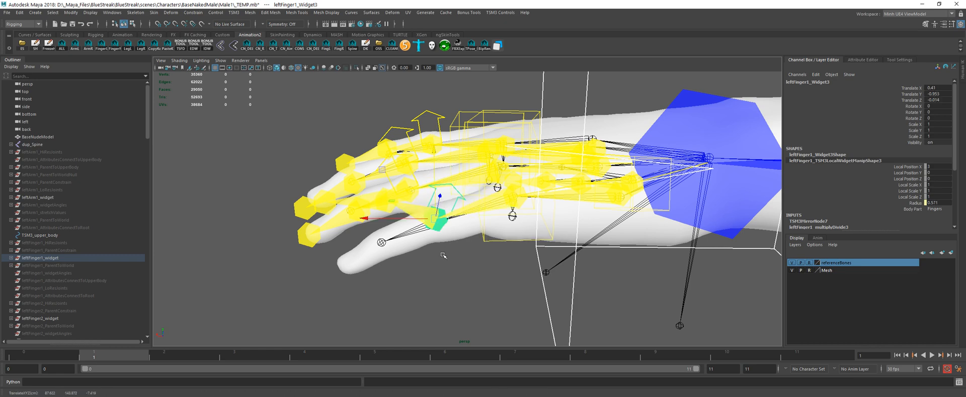
{"action": "left_click_drag", "start_coordinate": [466, 265], "coordinate": [480, 201], "text": "alt"}
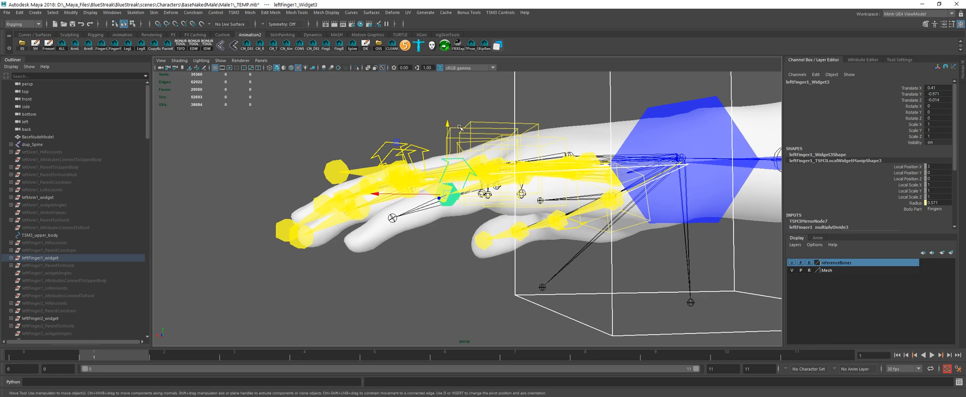
{"action": "left_click", "coordinate": [459, 126]}
Step: Lower the left pinky's Widget4 to Translate Y about -1.81 and bring its tip widget down to the end of the finger
{"action": "left_click_drag", "start_coordinate": [400, 155], "coordinate": [425, 228], "text": "alt"}
{"action": "left_click", "coordinate": [425, 215]}
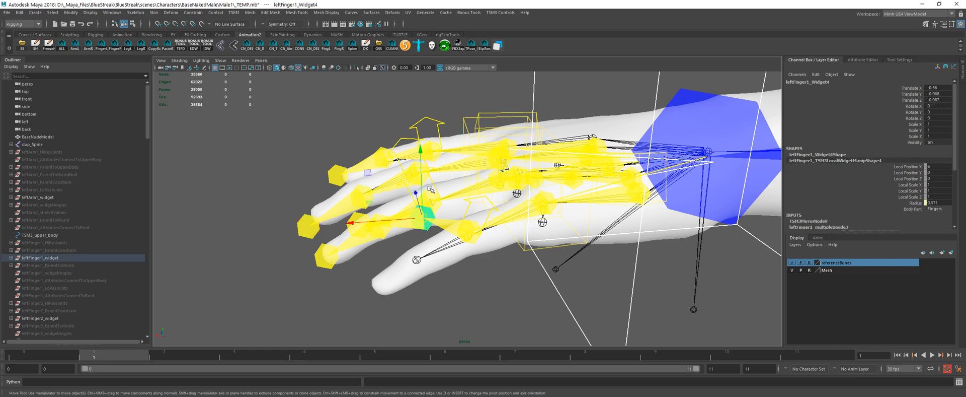
{"action": "left_click_drag", "start_coordinate": [419, 185], "coordinate": [422, 257]}
{"action": "left_click_drag", "start_coordinate": [343, 261], "coordinate": [330, 280], "text": "alt"}
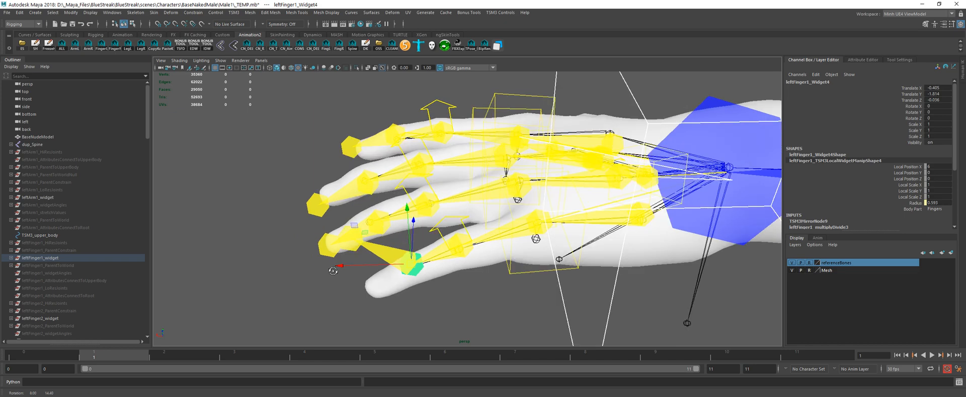
{"action": "left_click", "coordinate": [351, 239]}
{"action": "left_click_drag", "start_coordinate": [347, 202], "coordinate": [349, 265]}
{"action": "scroll", "coordinate": [351, 256], "scroll_direction": "down", "scroll_amount": 4}
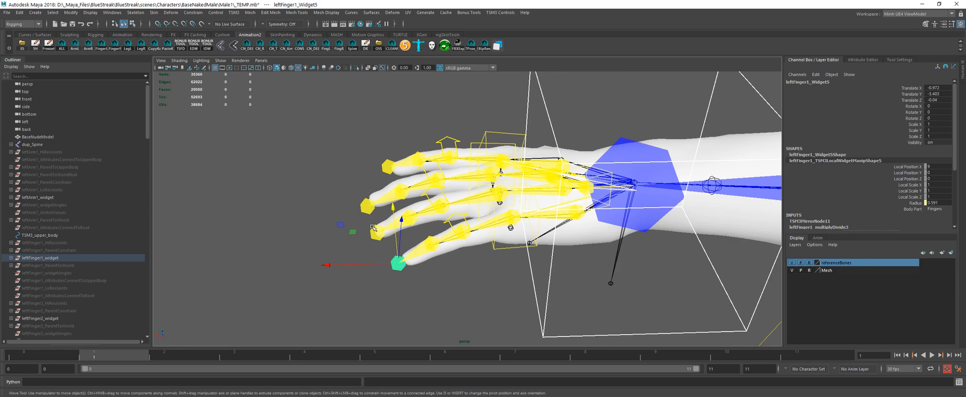
Step: Clear the selection of the left pinky widget and save the scene
{"action": "left_click_drag", "start_coordinate": [359, 231], "coordinate": [453, 259], "text": "alt"}
{"action": "left_click", "coordinate": [476, 268]}
{"action": "scroll", "coordinate": [471, 262], "scroll_direction": "down", "scroll_amount": 2}
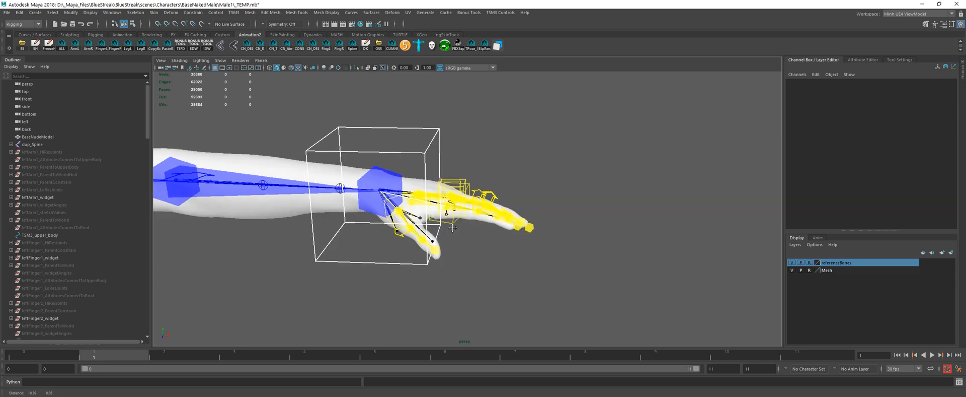
{"action": "middle_click_drag", "start_coordinate": [290, 208], "coordinate": [408, 222], "text": "alt"}
{"action": "key", "text": "ctrl+s"}
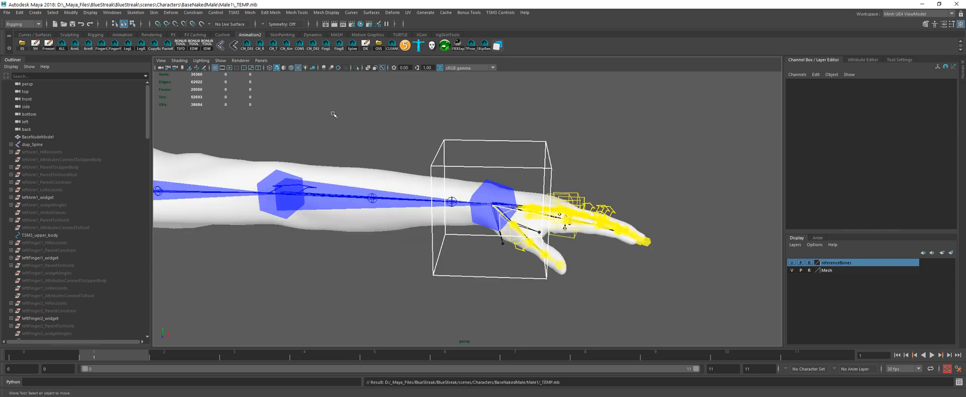
{"action": "scroll", "coordinate": [334, 114], "scroll_direction": "down", "scroll_amount": 2}
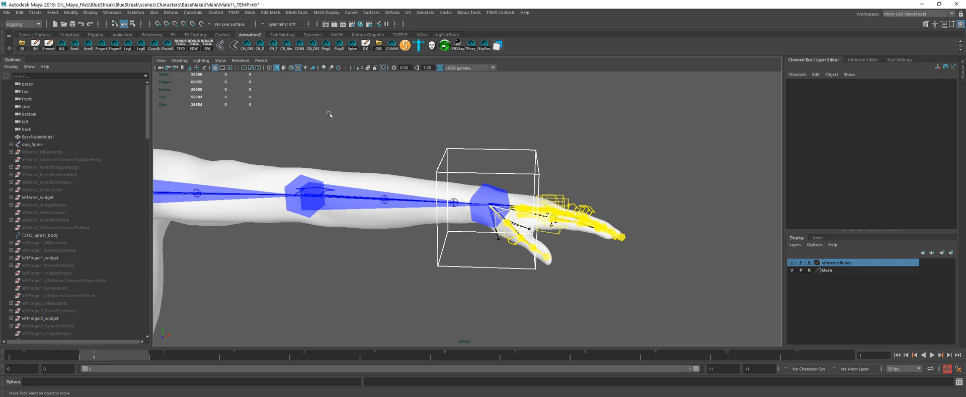